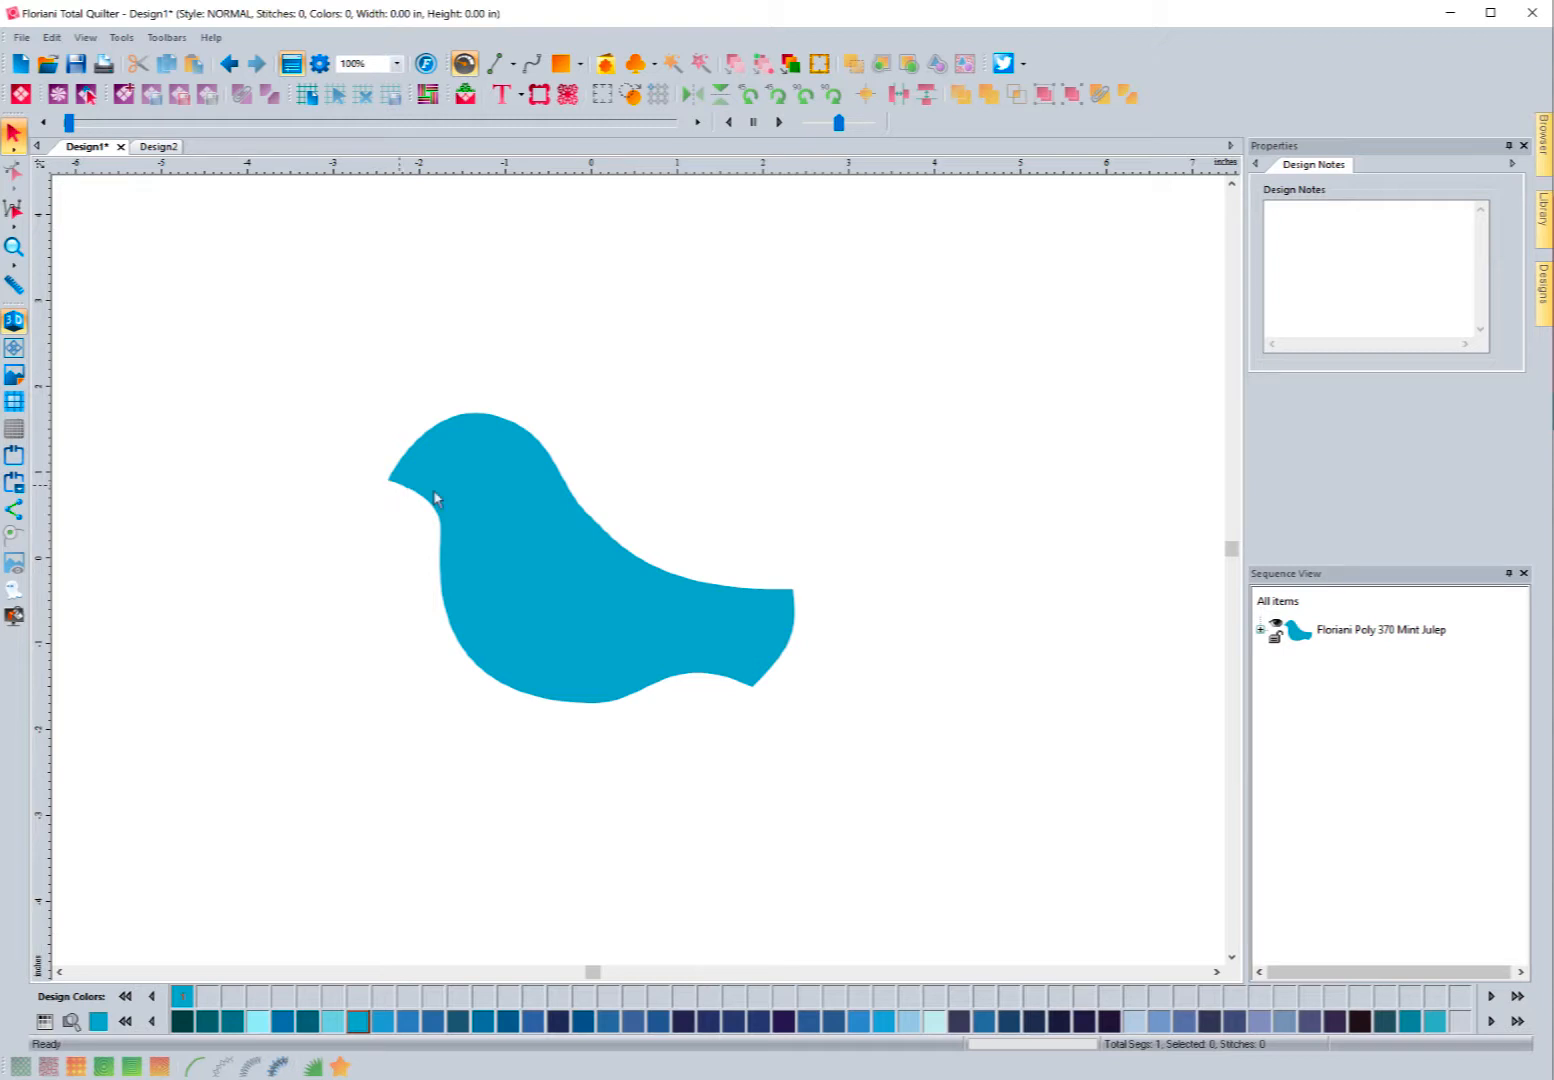
Convert the bird artwork into a satin appliqué.
{"action": "left_click", "coordinate": [1261, 630]}
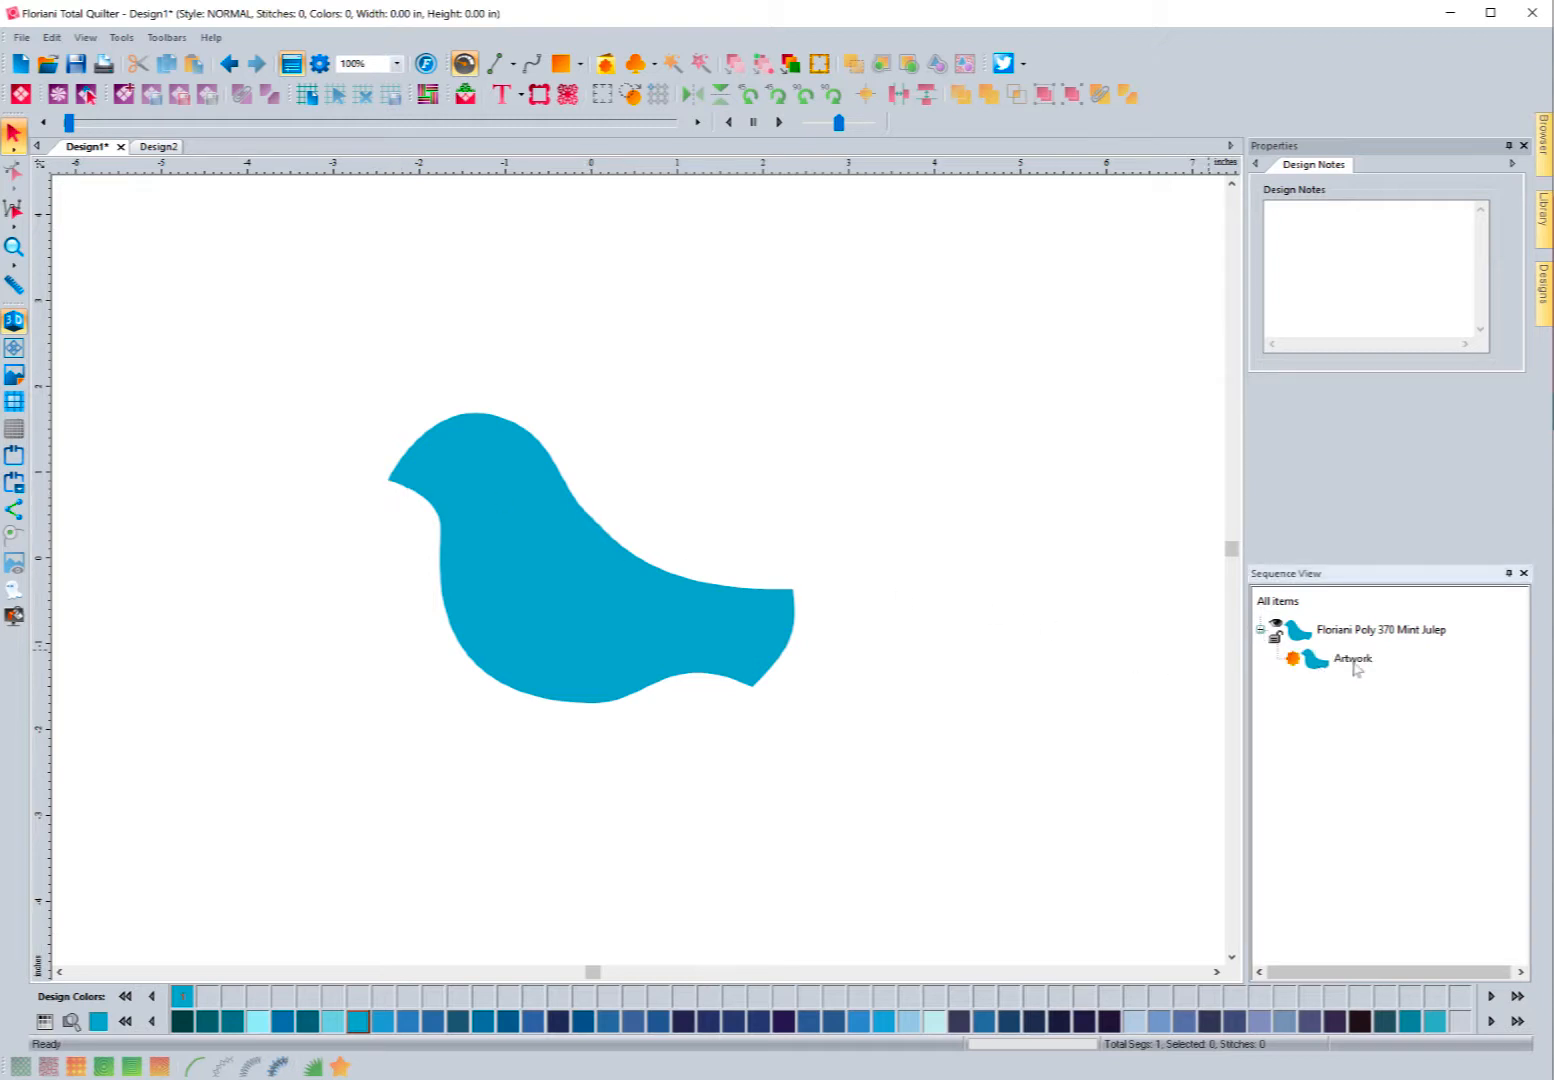
{"action": "left_click", "coordinate": [1328, 662]}
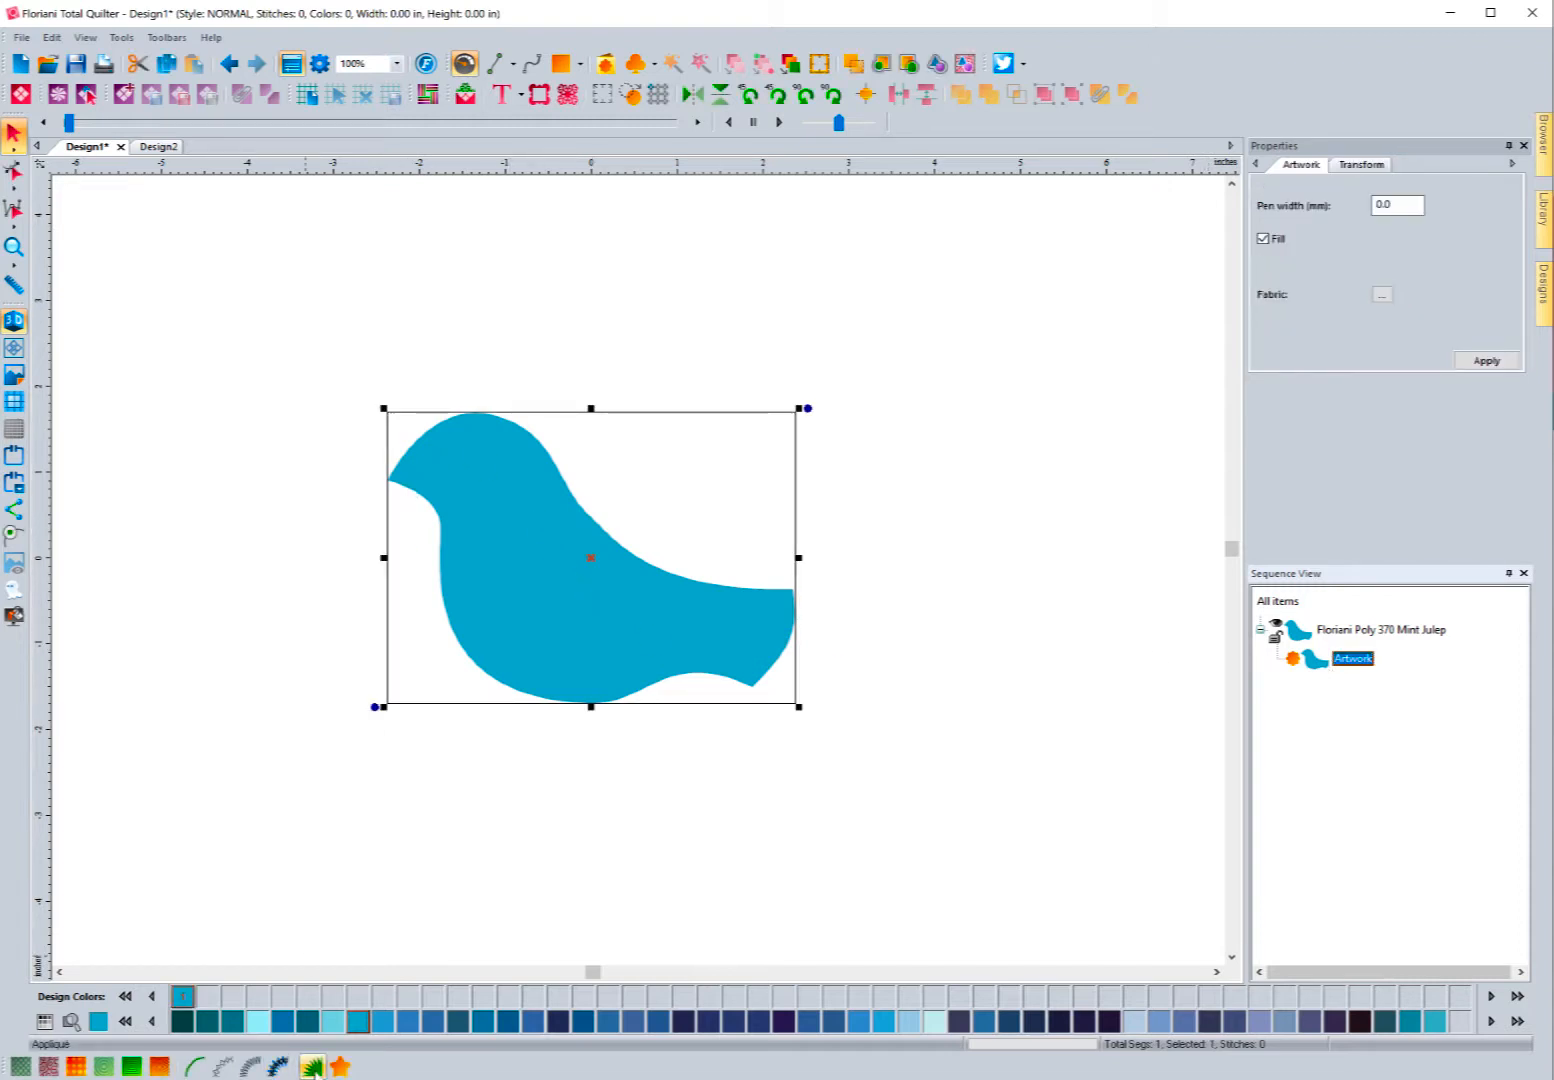
{"action": "left_click", "coordinate": [312, 1068]}
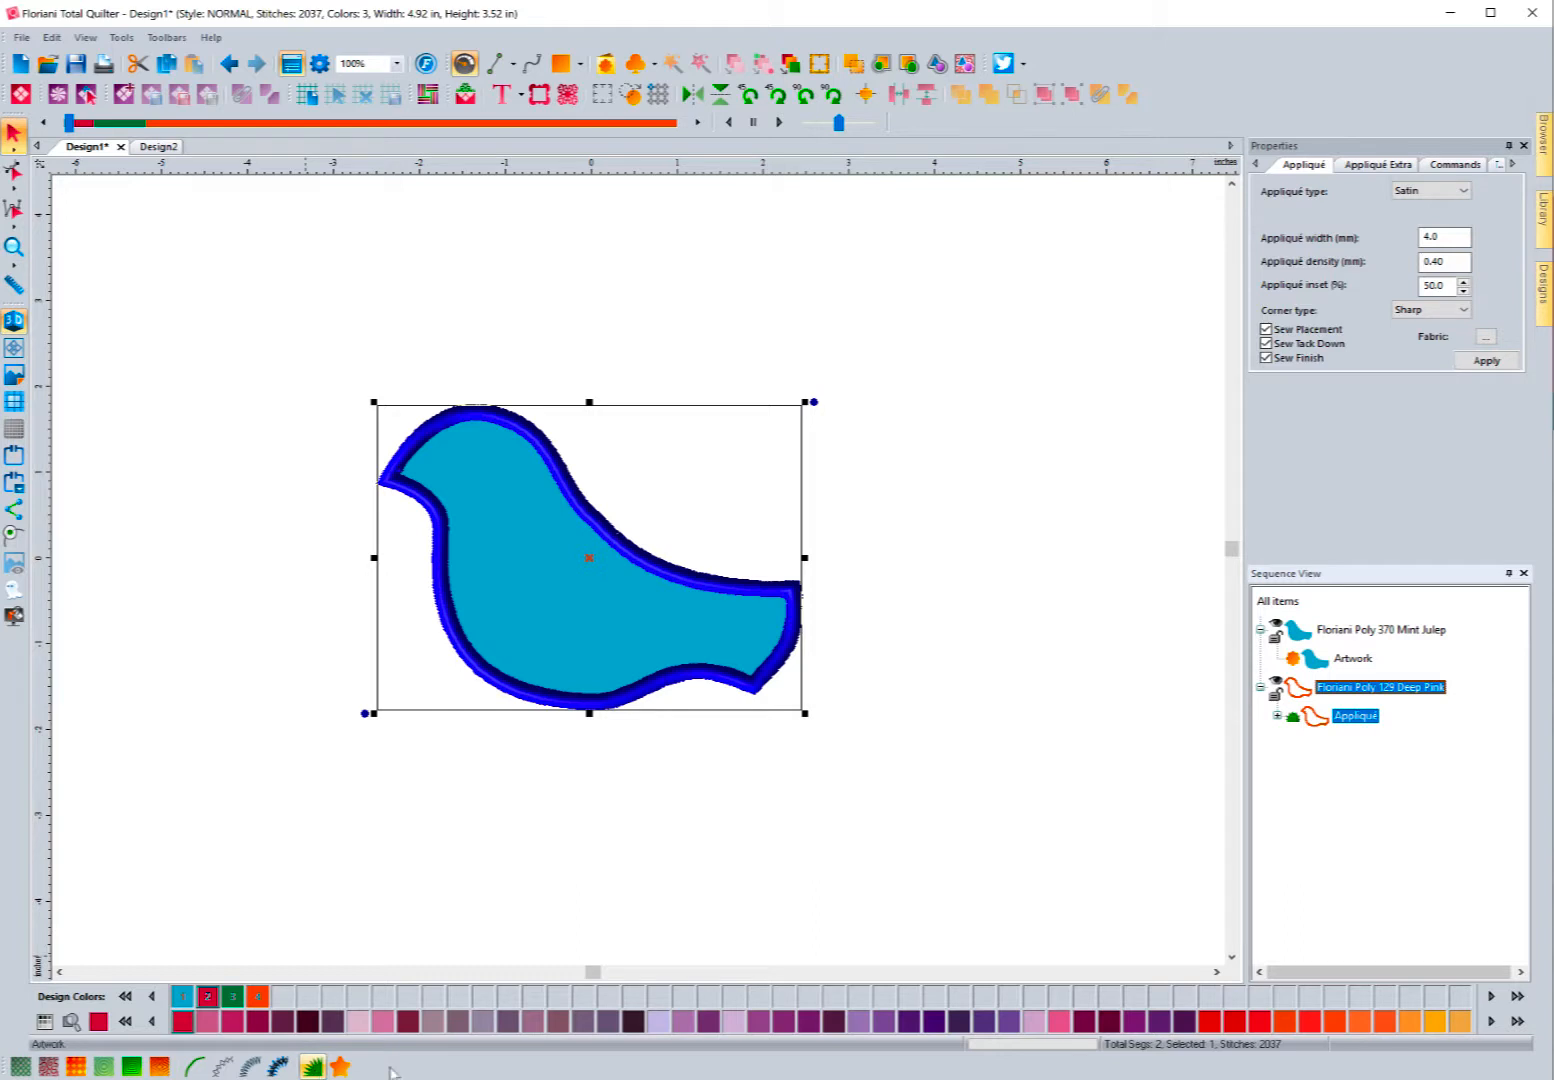
{"action": "left_click", "coordinate": [333, 548]}
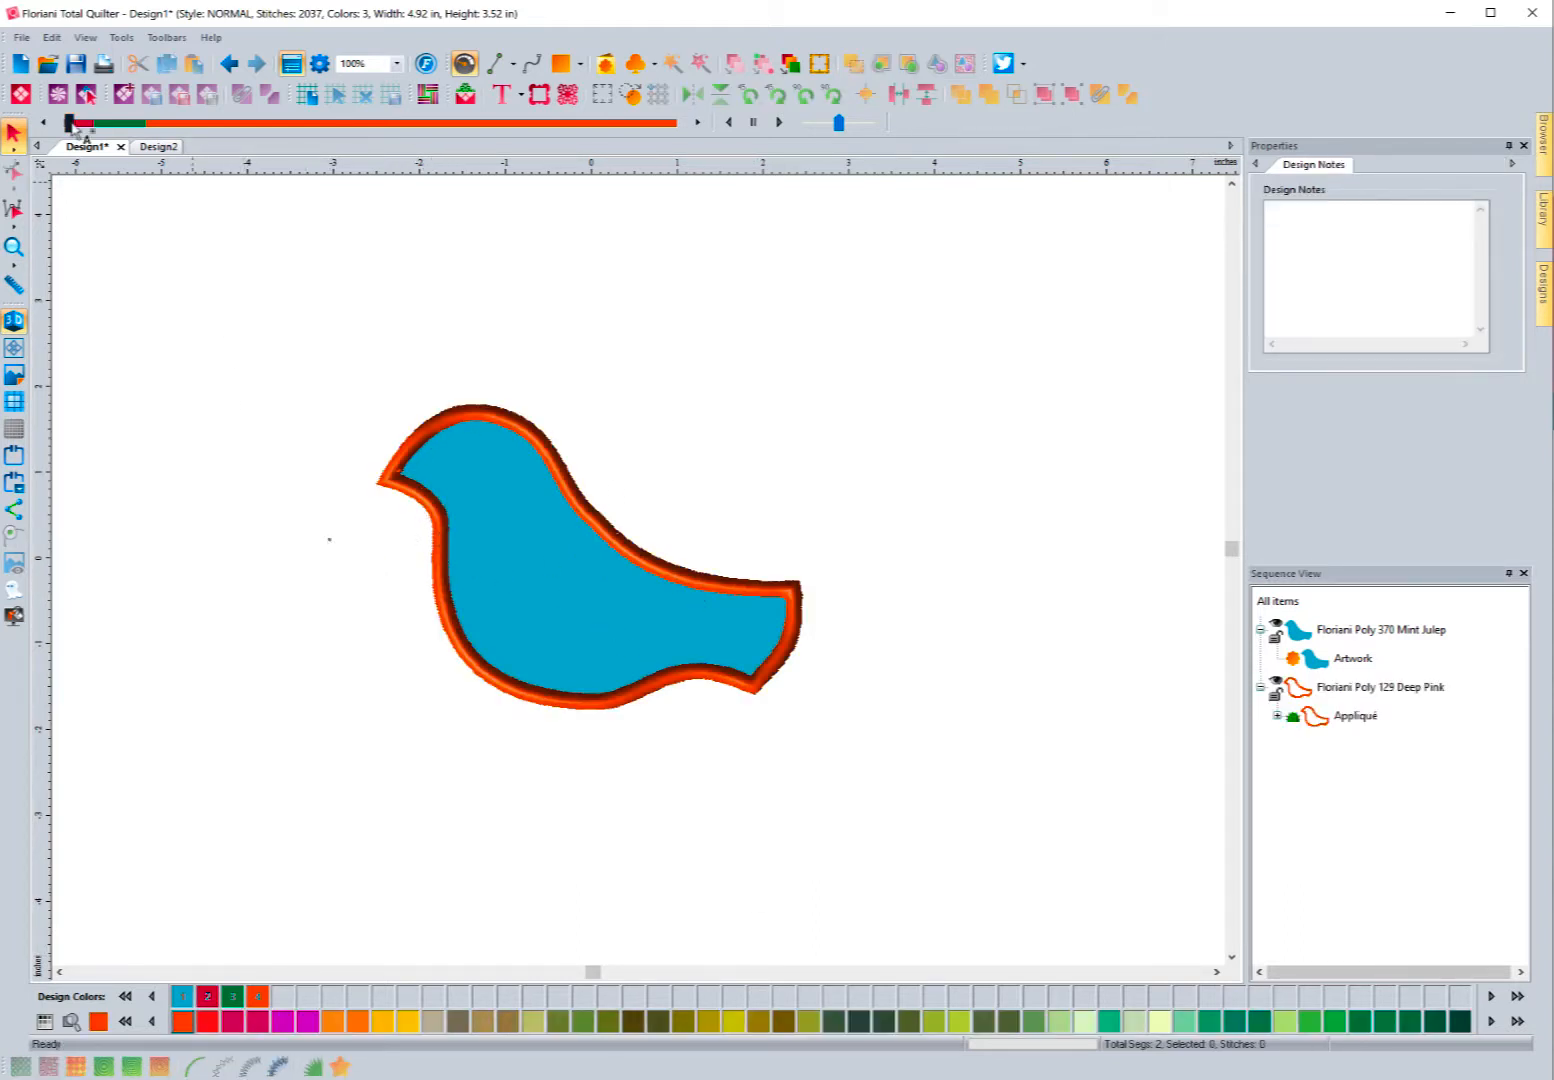
Run through the appliqué's stitch-out and expand its sequence of thread colors and stop notes.
{"action": "left_click_drag", "start_coordinate": [70, 123], "coordinate": [700, 219]}
{"action": "left_click", "coordinate": [1277, 716]}
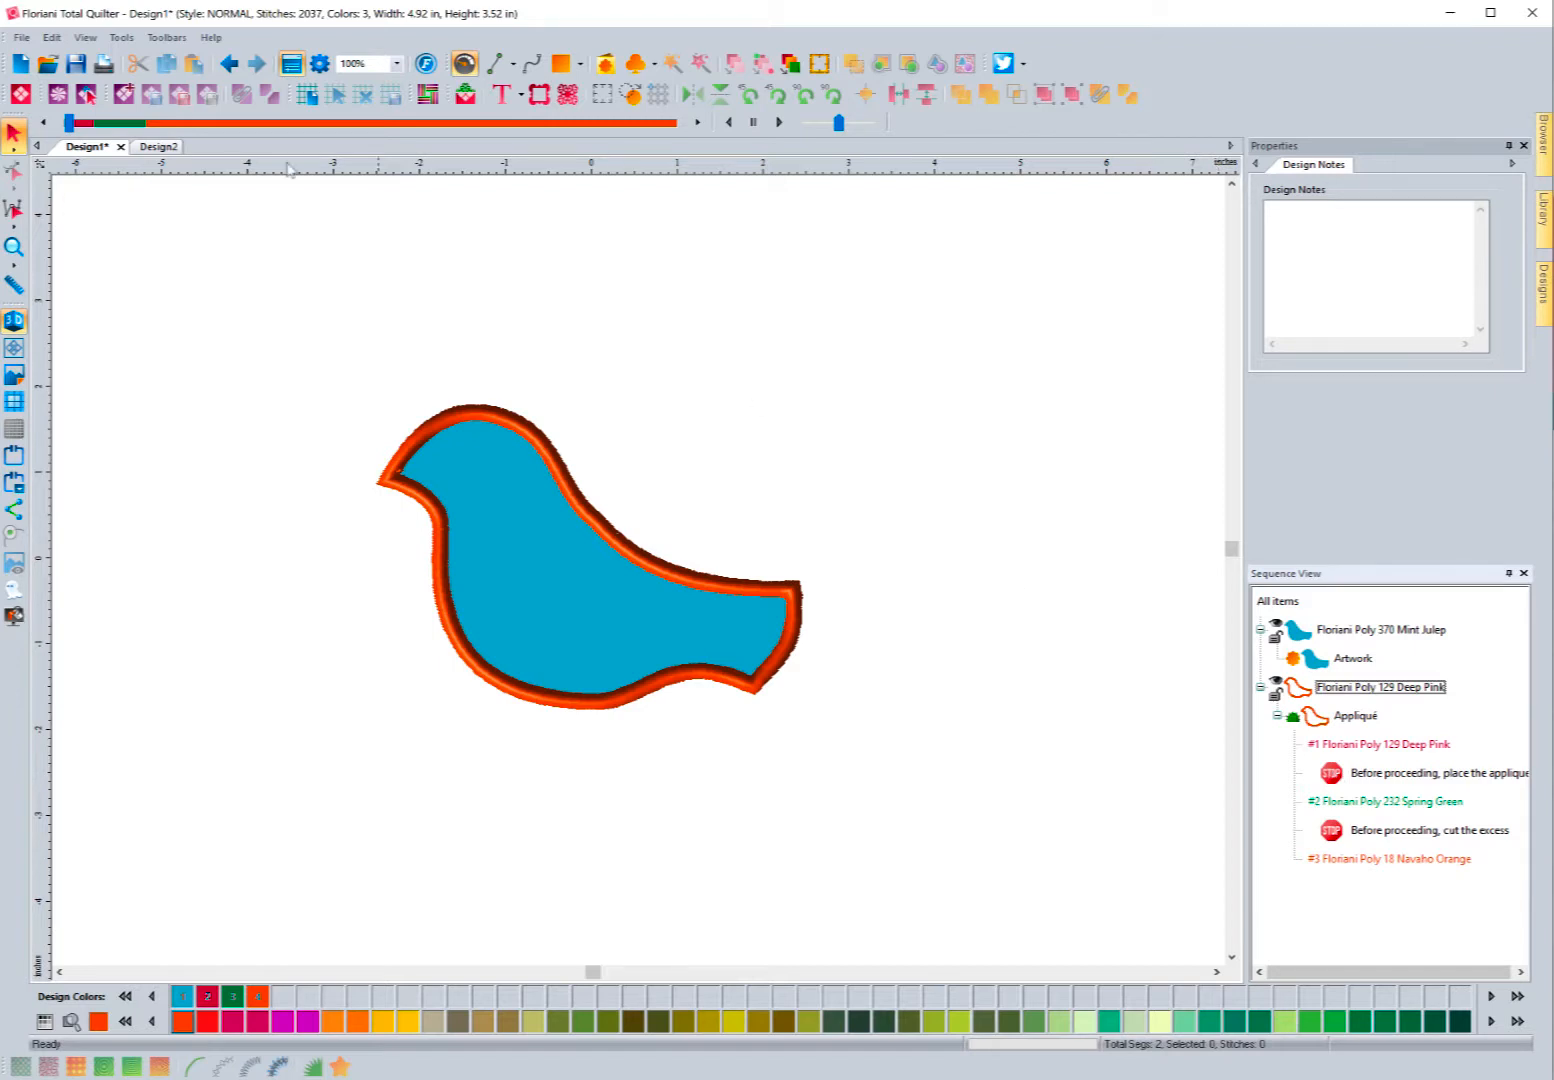
Examine the appliqué instructions on the Color Analysis page of the print preview, enlarge them, and close the preview.
{"action": "left_click", "coordinate": [105, 64]}
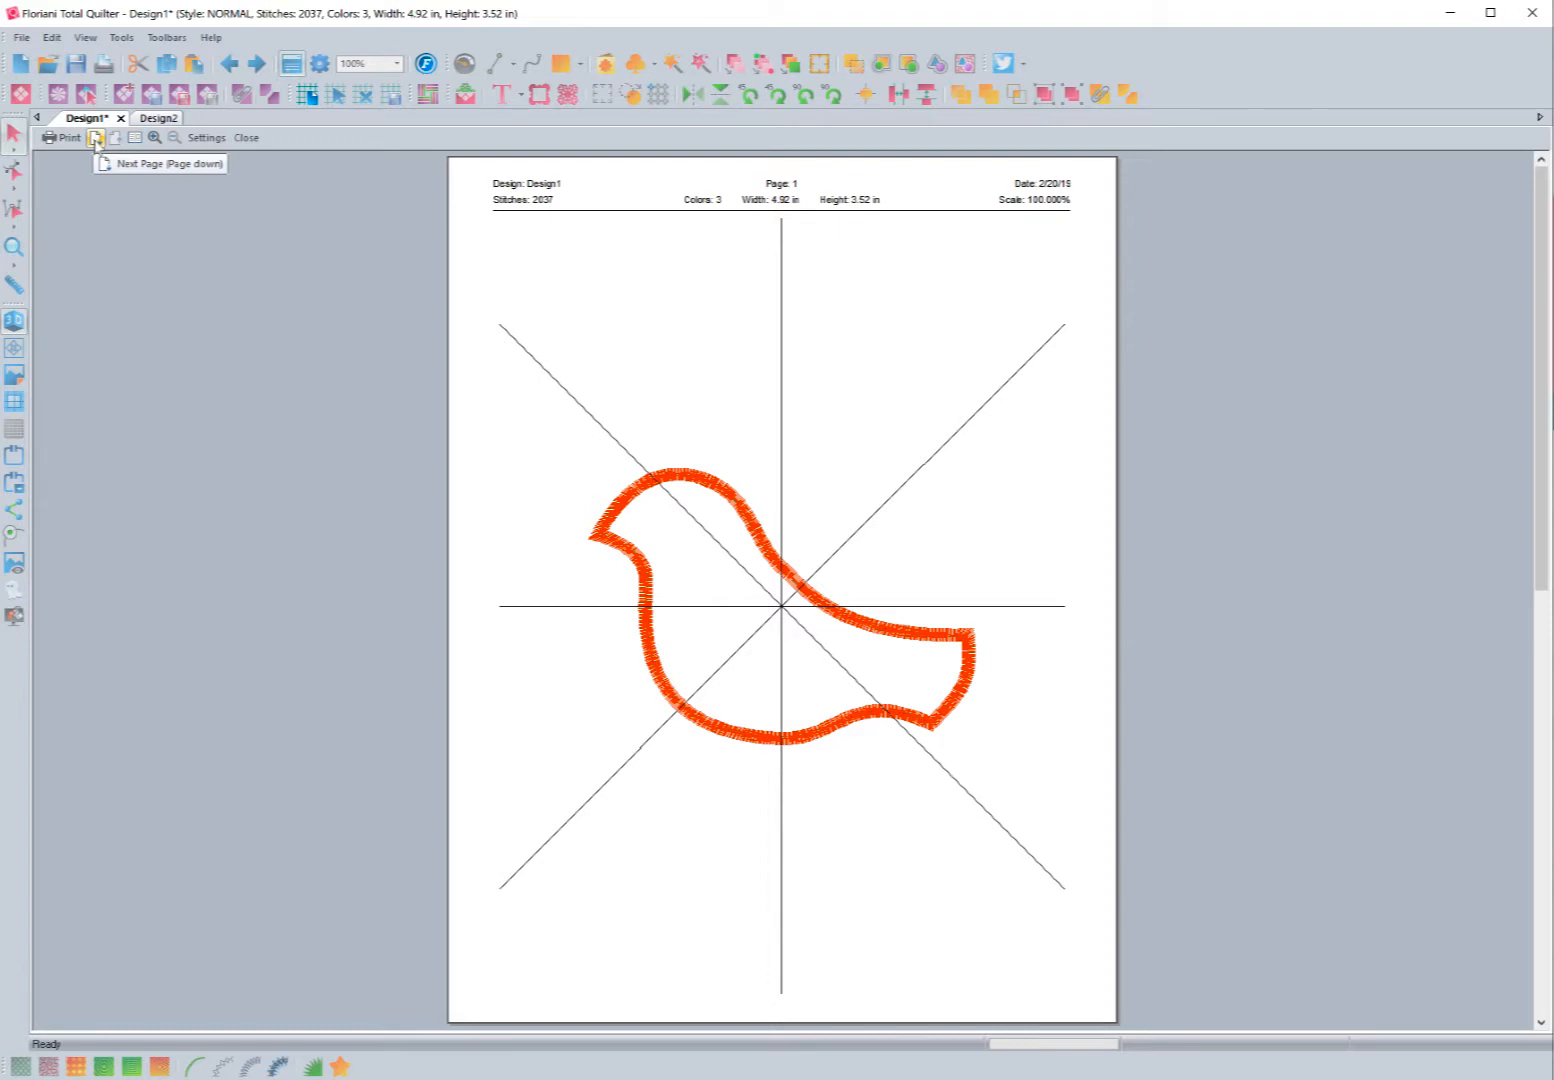
{"action": "left_click", "coordinate": [96, 139]}
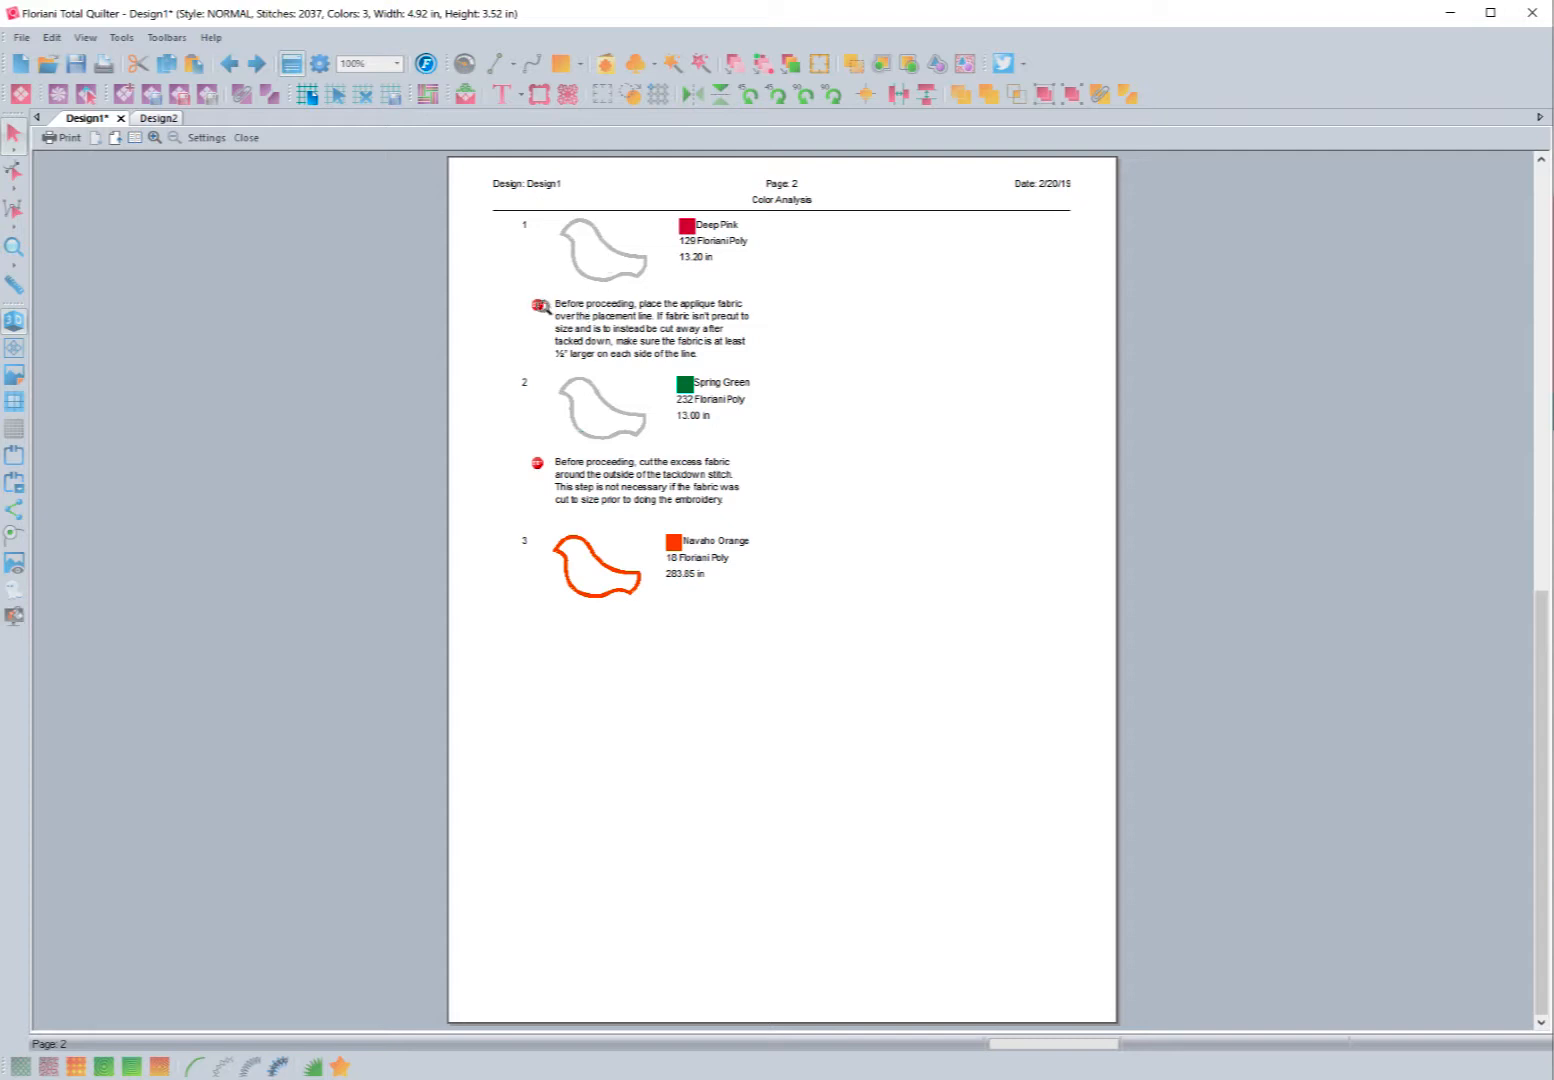
{"action": "left_click", "coordinate": [539, 305]}
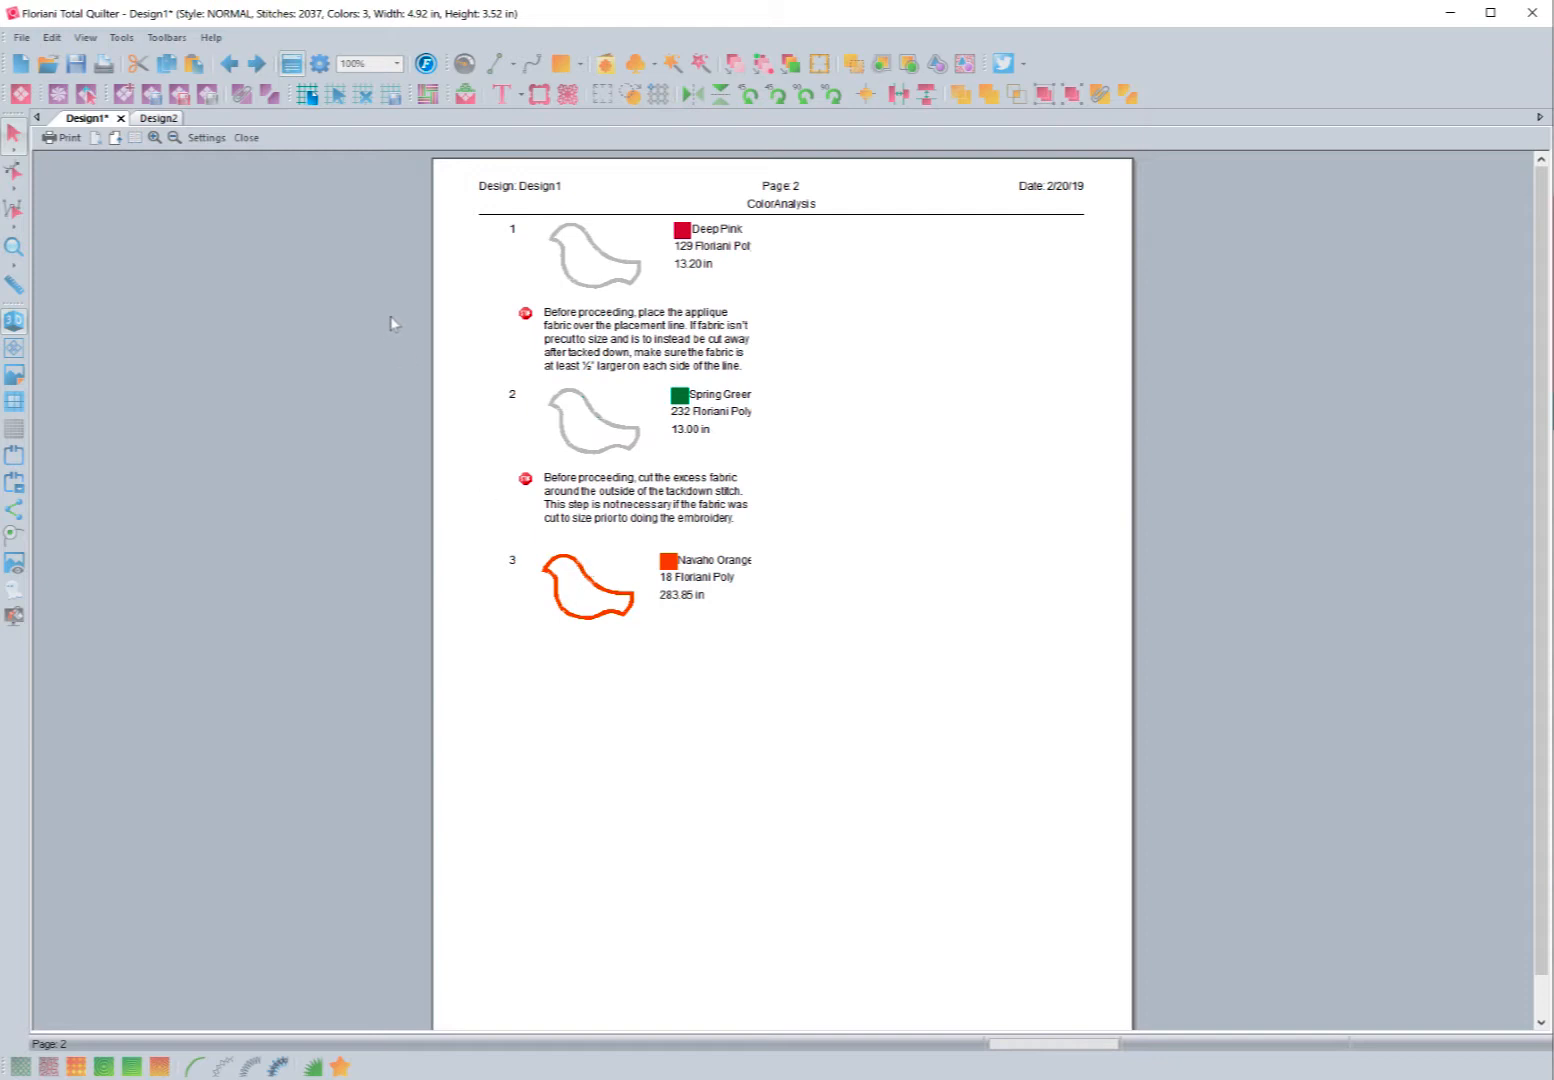
{"action": "left_click", "coordinate": [247, 138]}
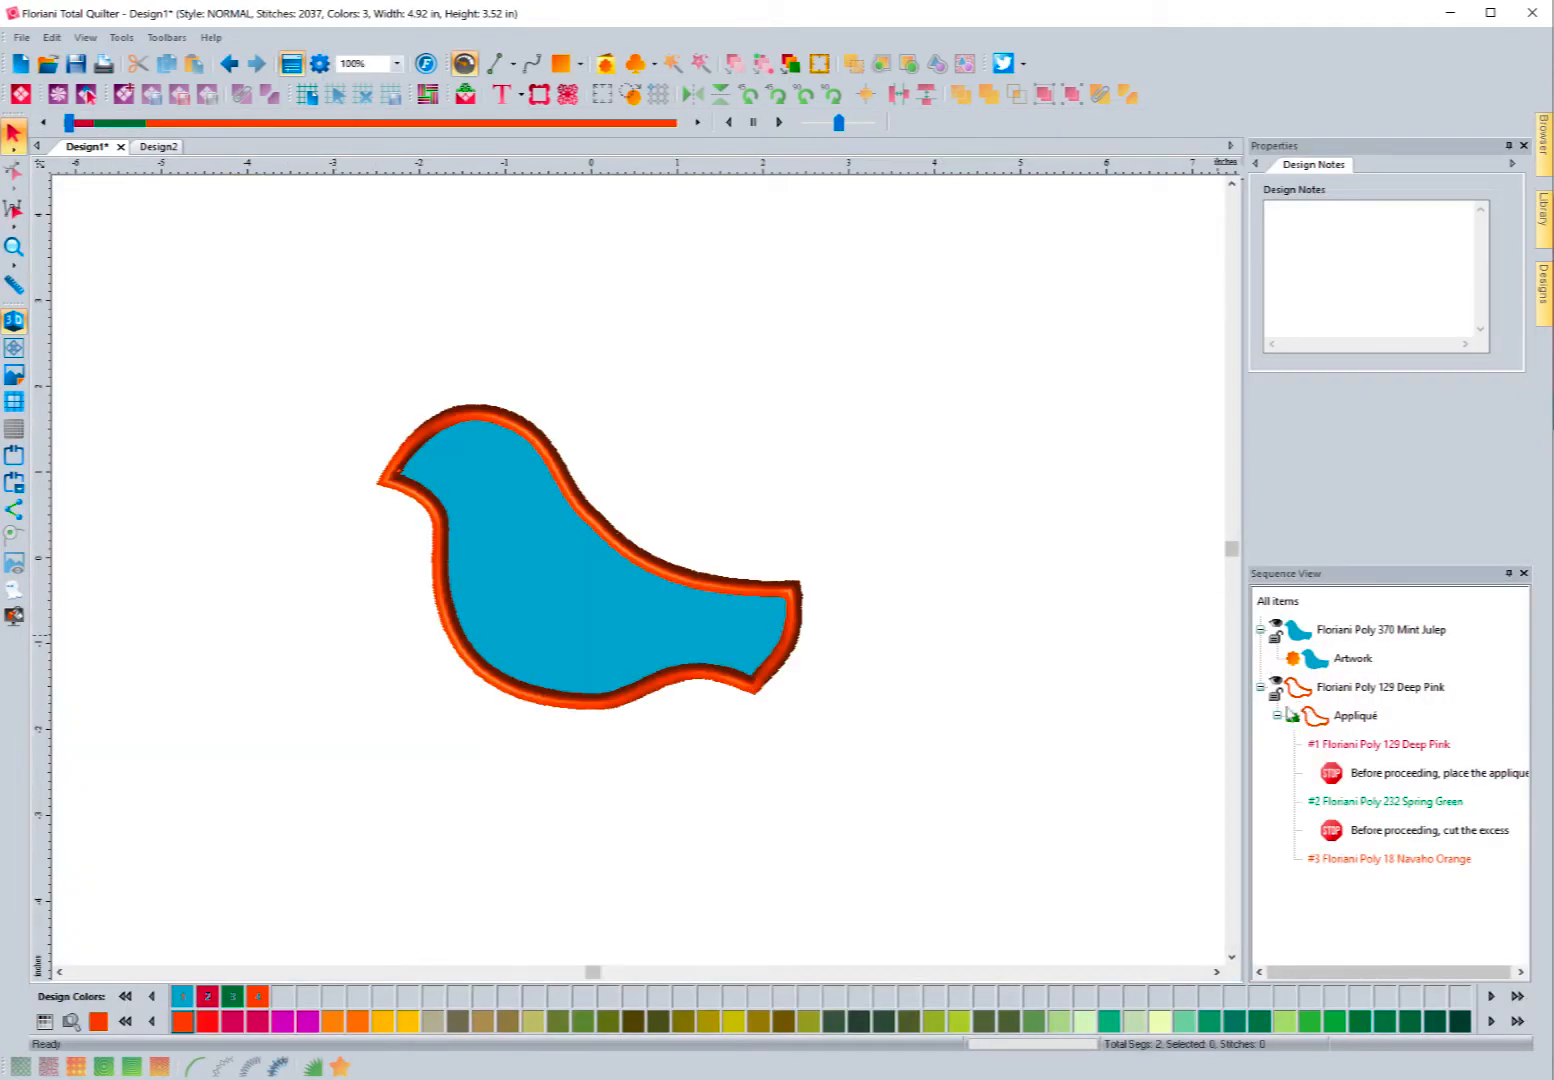
Delete the Deep Pink appliqué from the sequence, keeping the bird artwork.
{"action": "left_click", "coordinate": [1261, 687]}
{"action": "left_click", "coordinate": [1349, 690]}
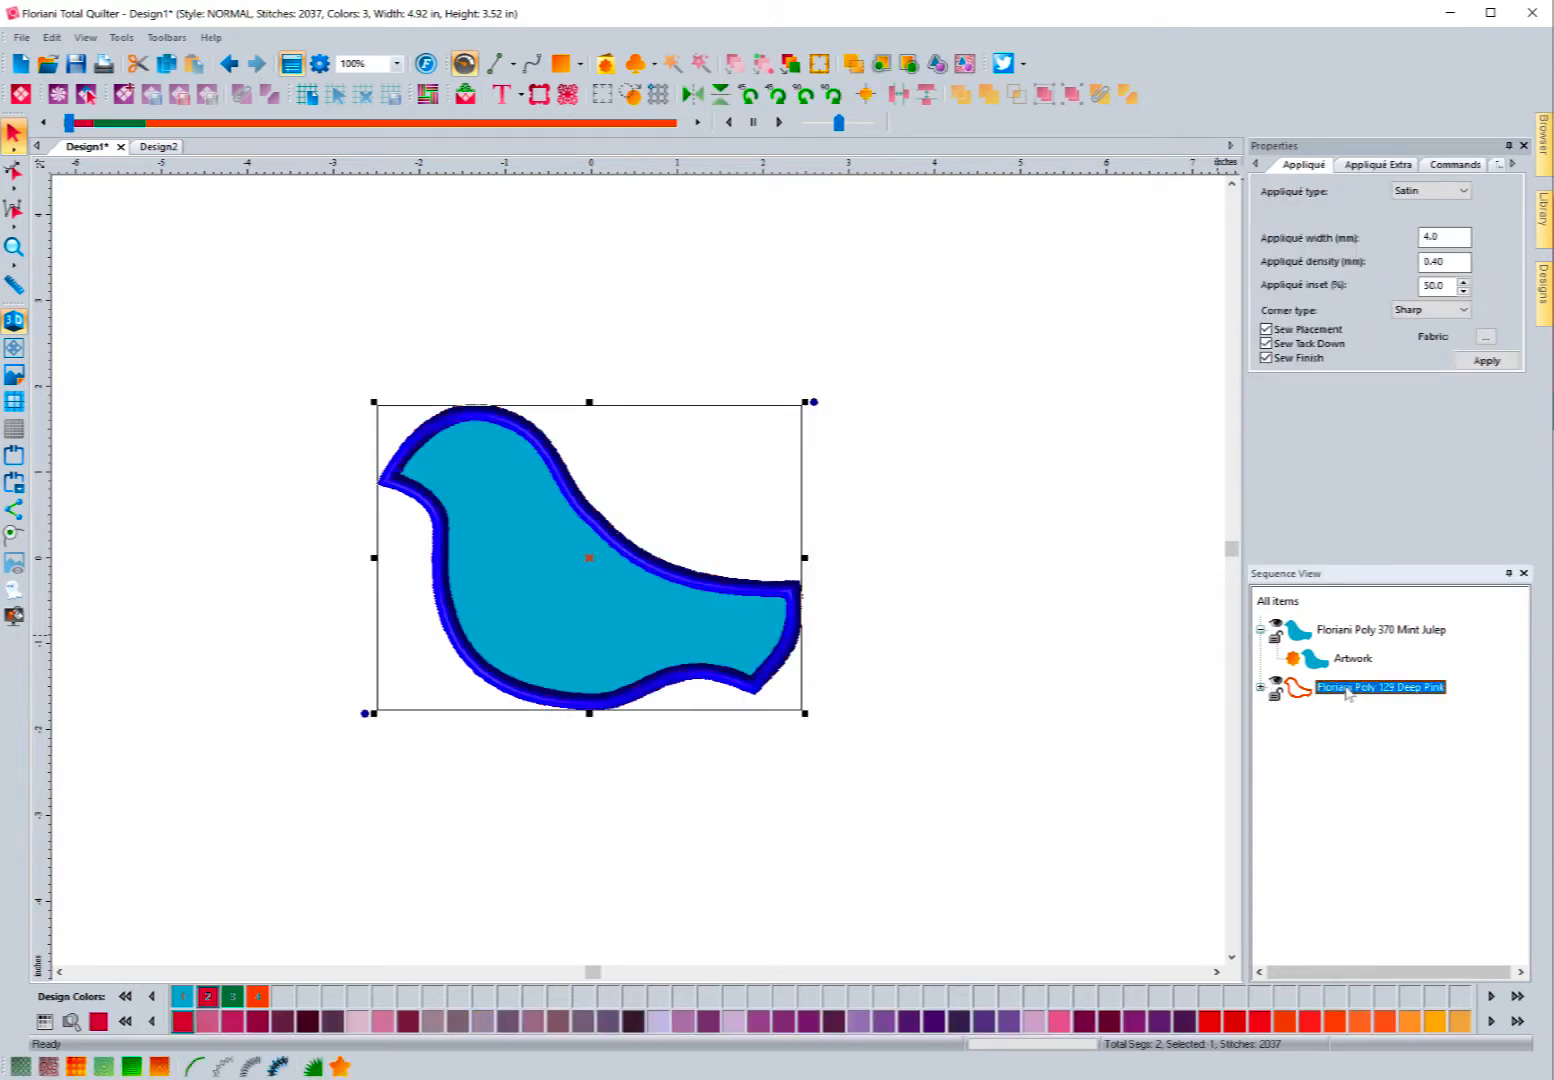
{"action": "right_click", "coordinate": [1306, 697]}
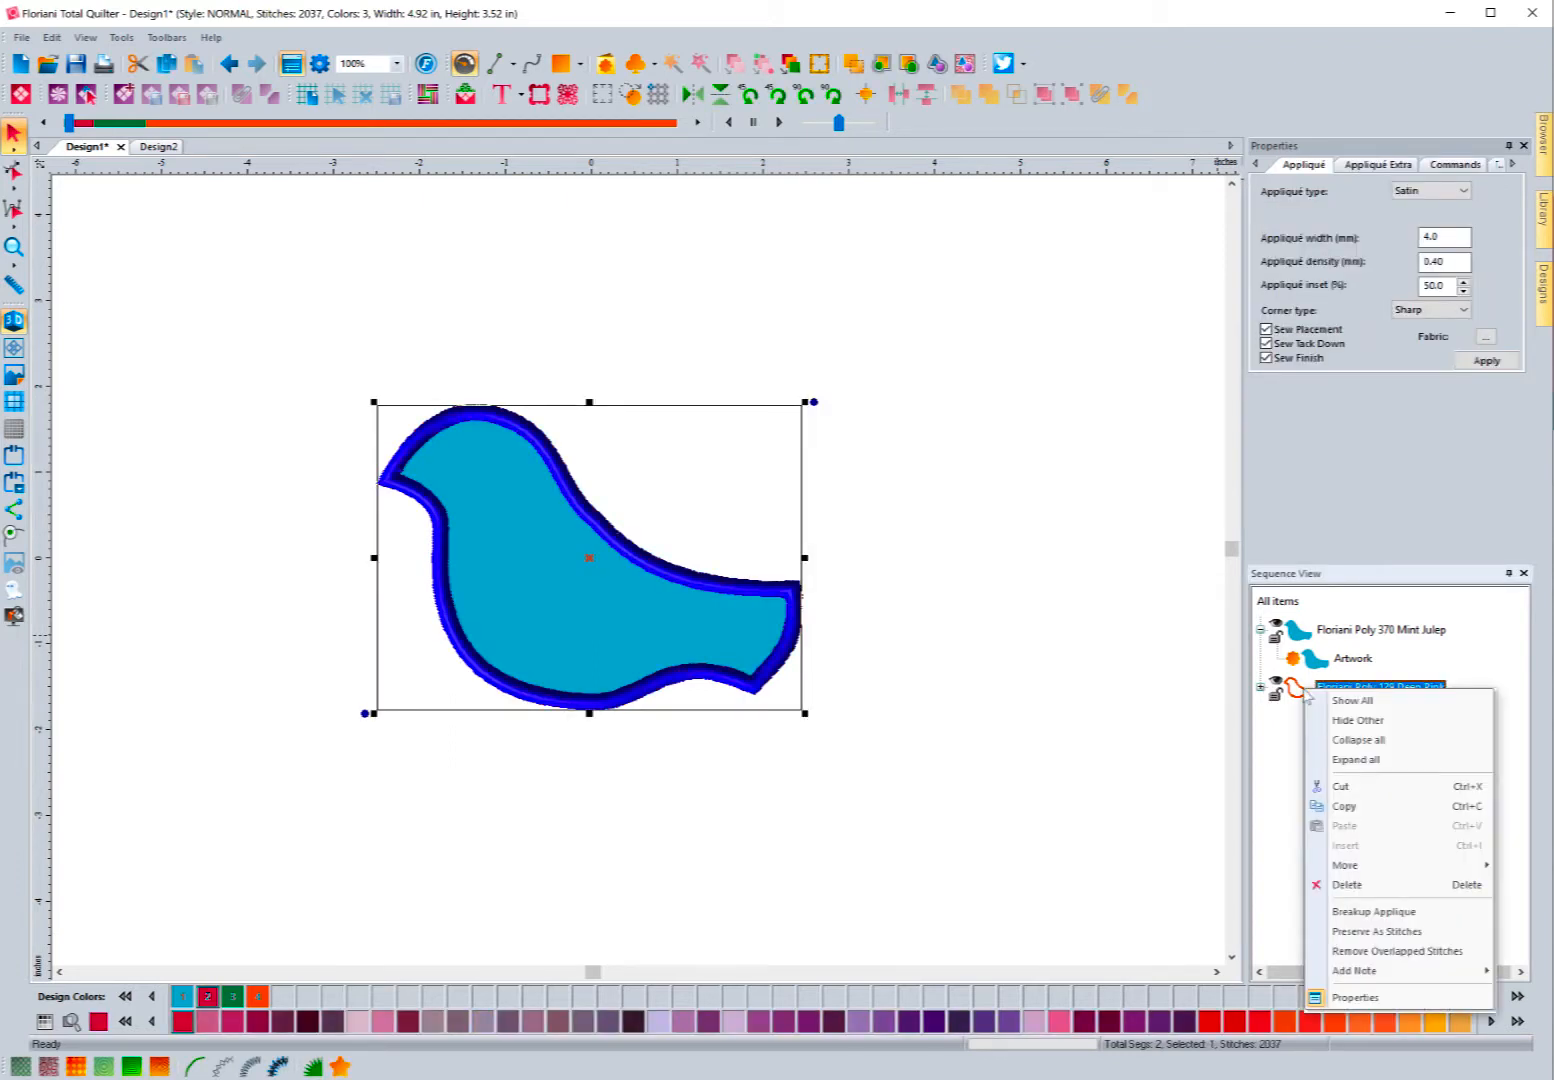
{"action": "left_click", "coordinate": [1346, 884]}
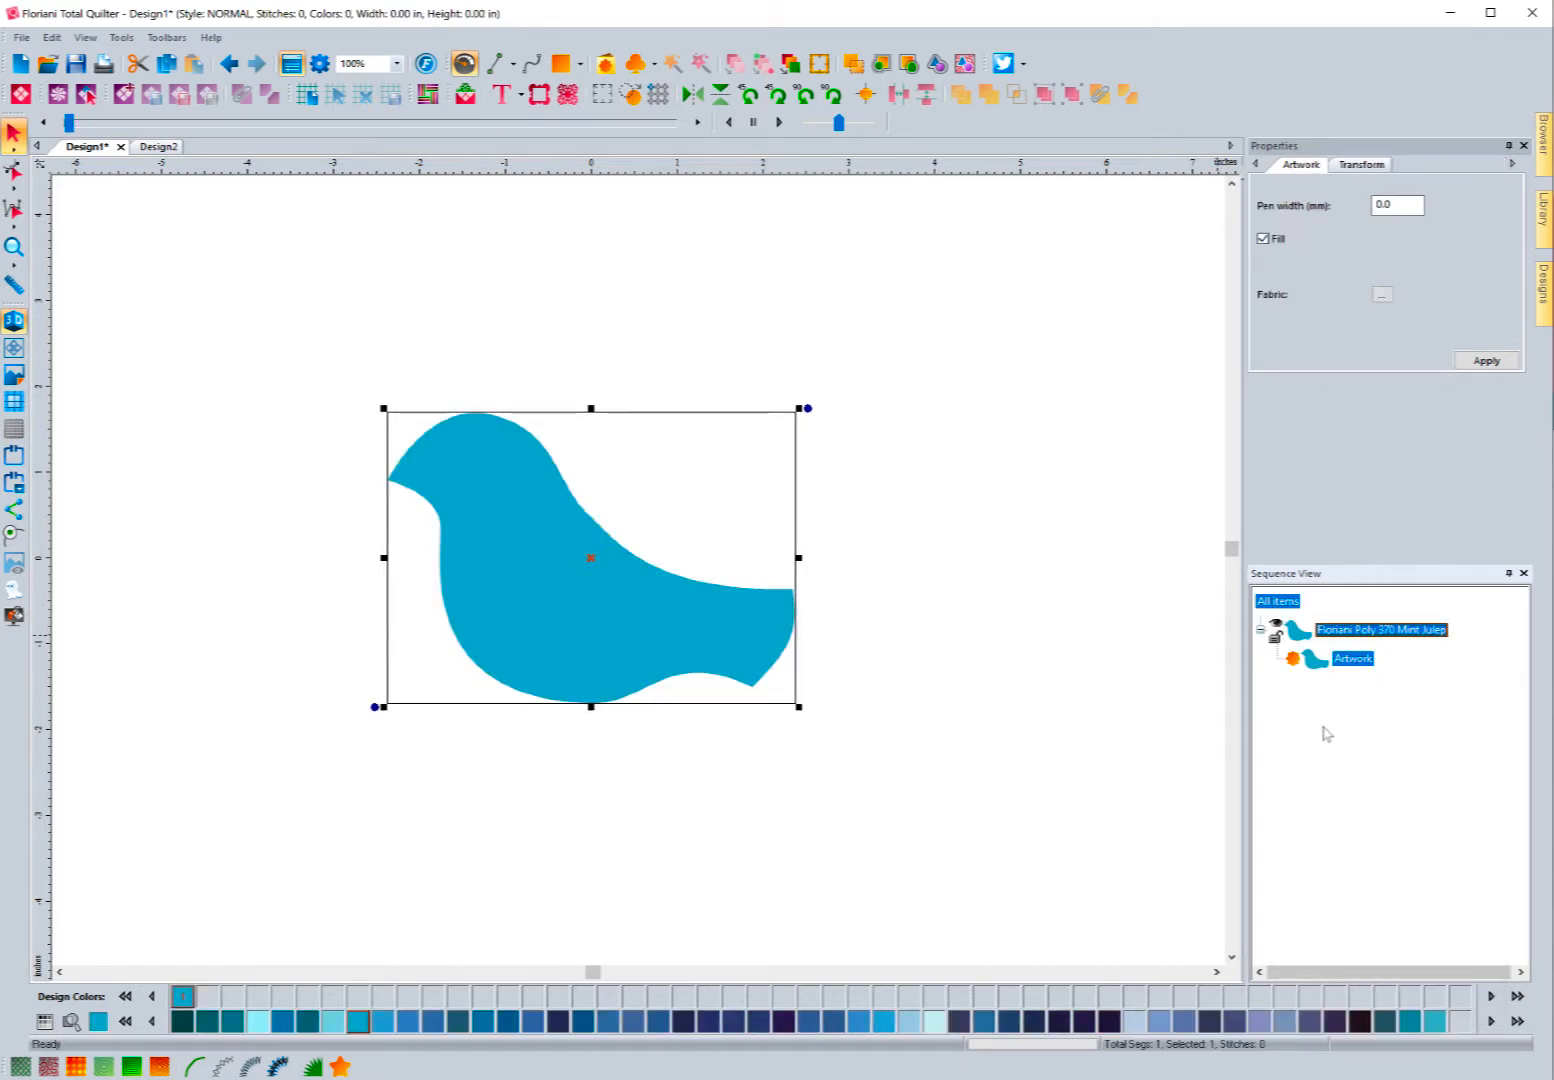
Copy the bird artwork and paste three duplicates of it in place.
{"action": "left_click", "coordinate": [1314, 668]}
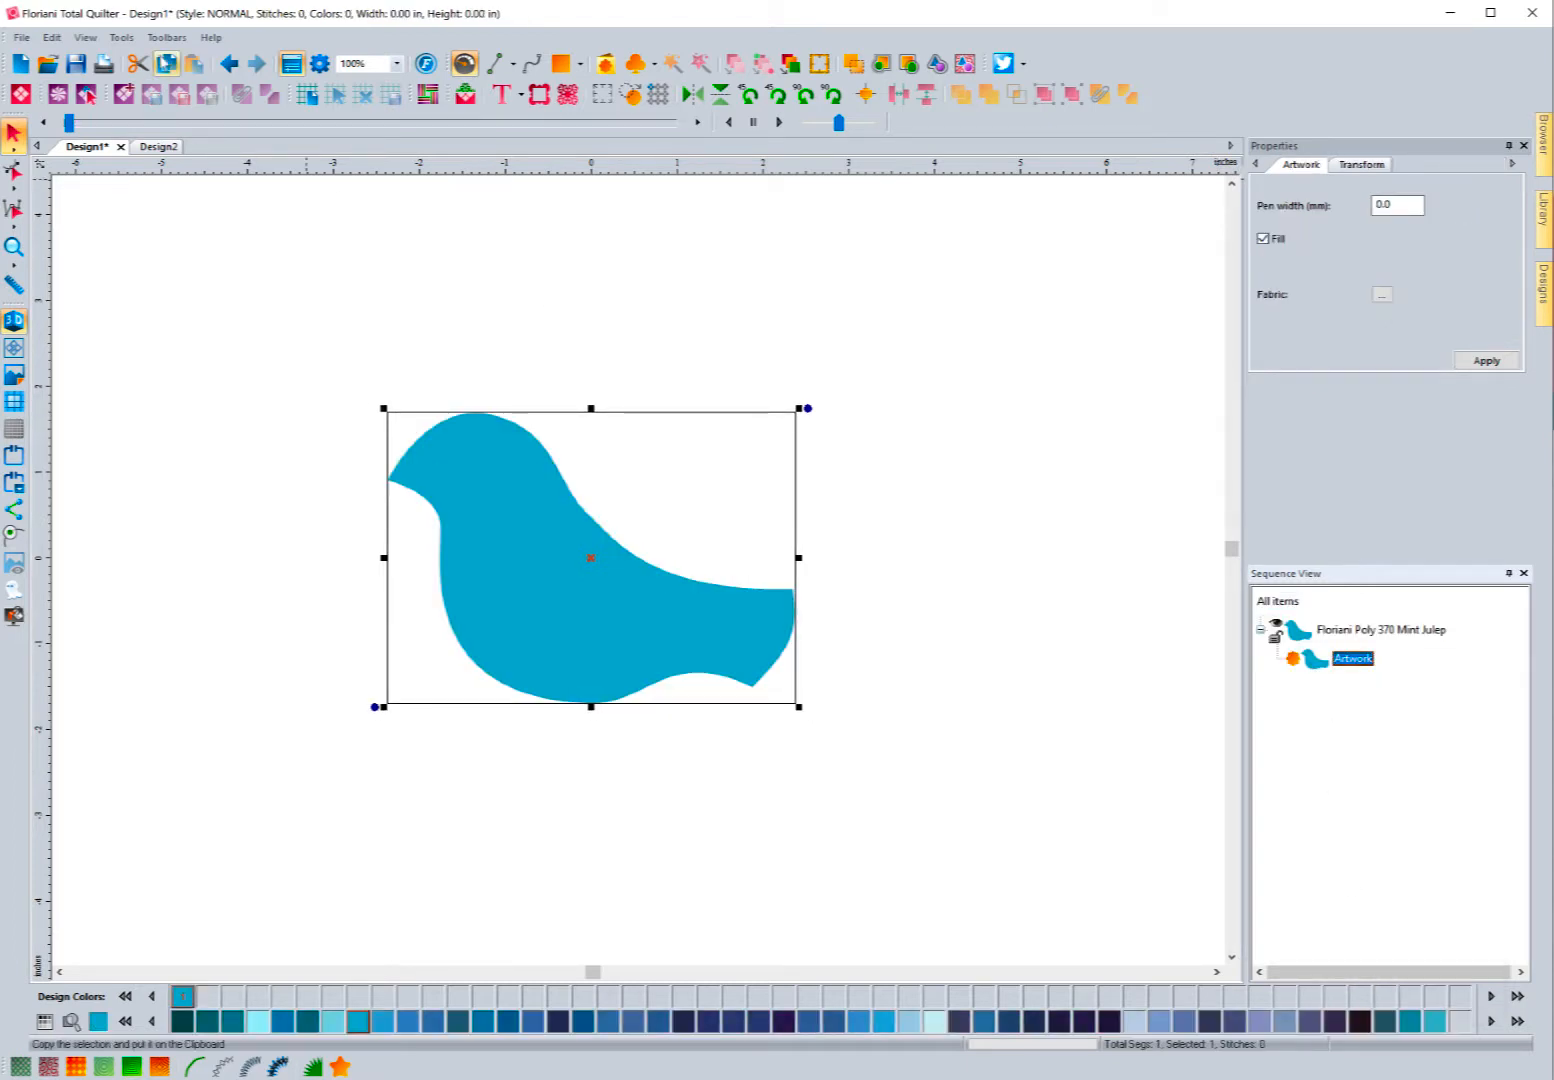
{"action": "left_click", "coordinate": [166, 64]}
{"action": "left_click", "coordinate": [193, 64]}
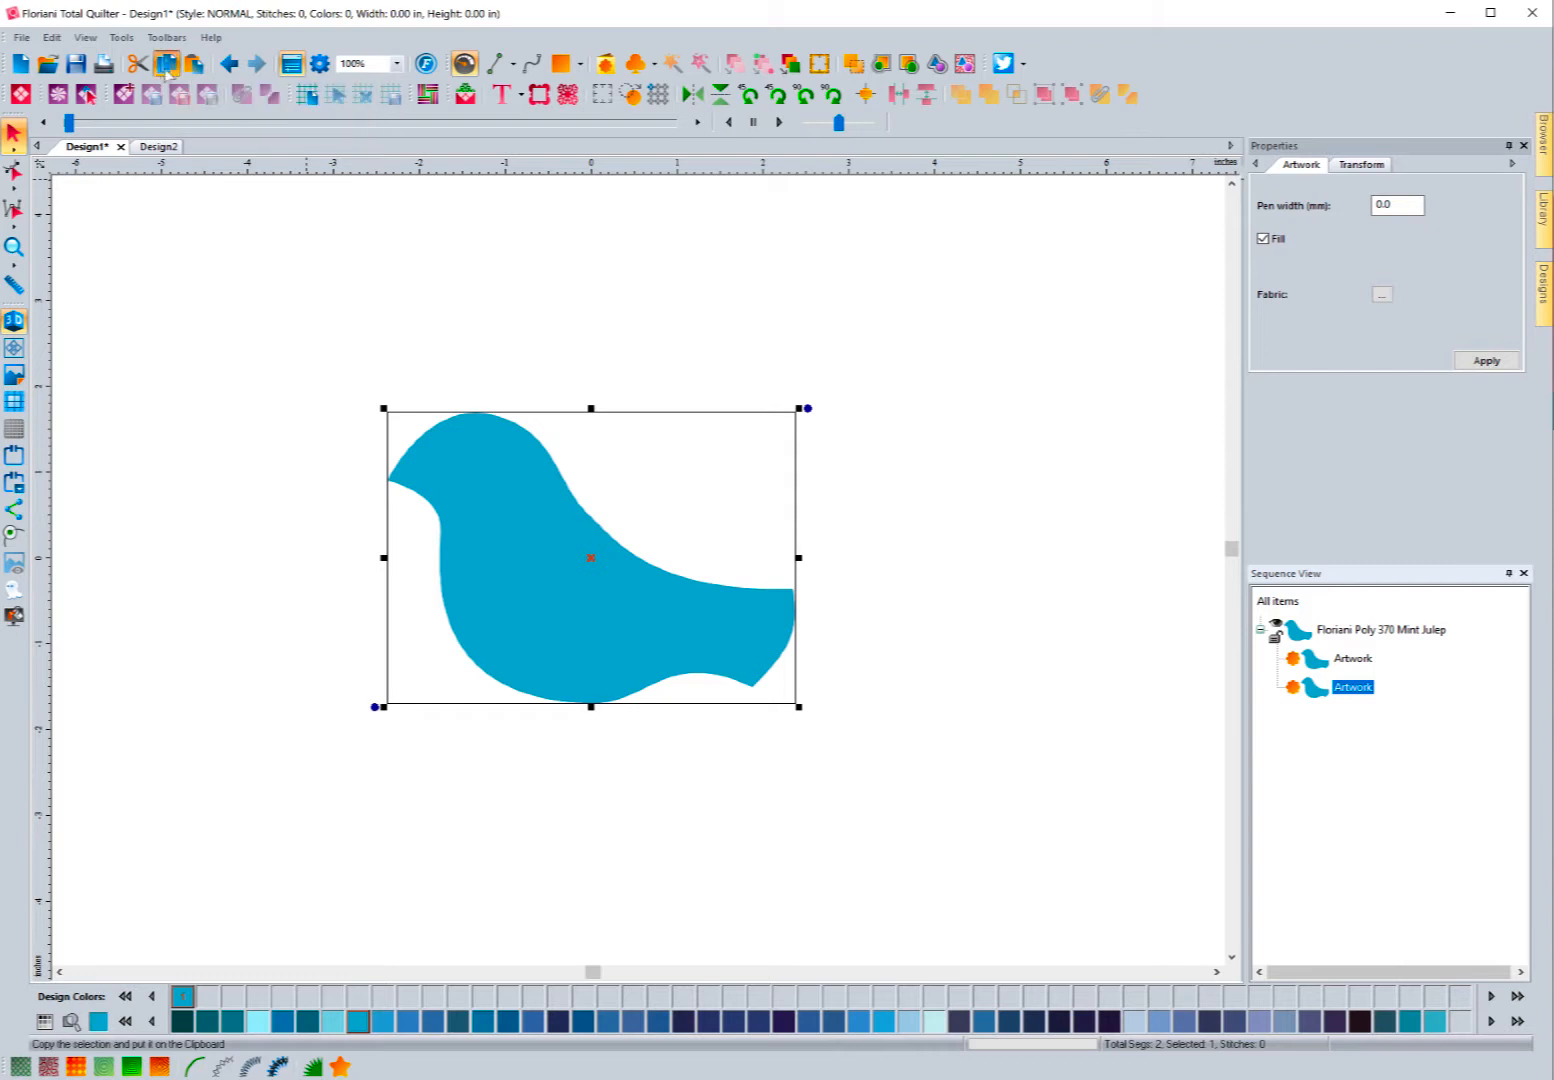
{"action": "left_click", "coordinate": [193, 64]}
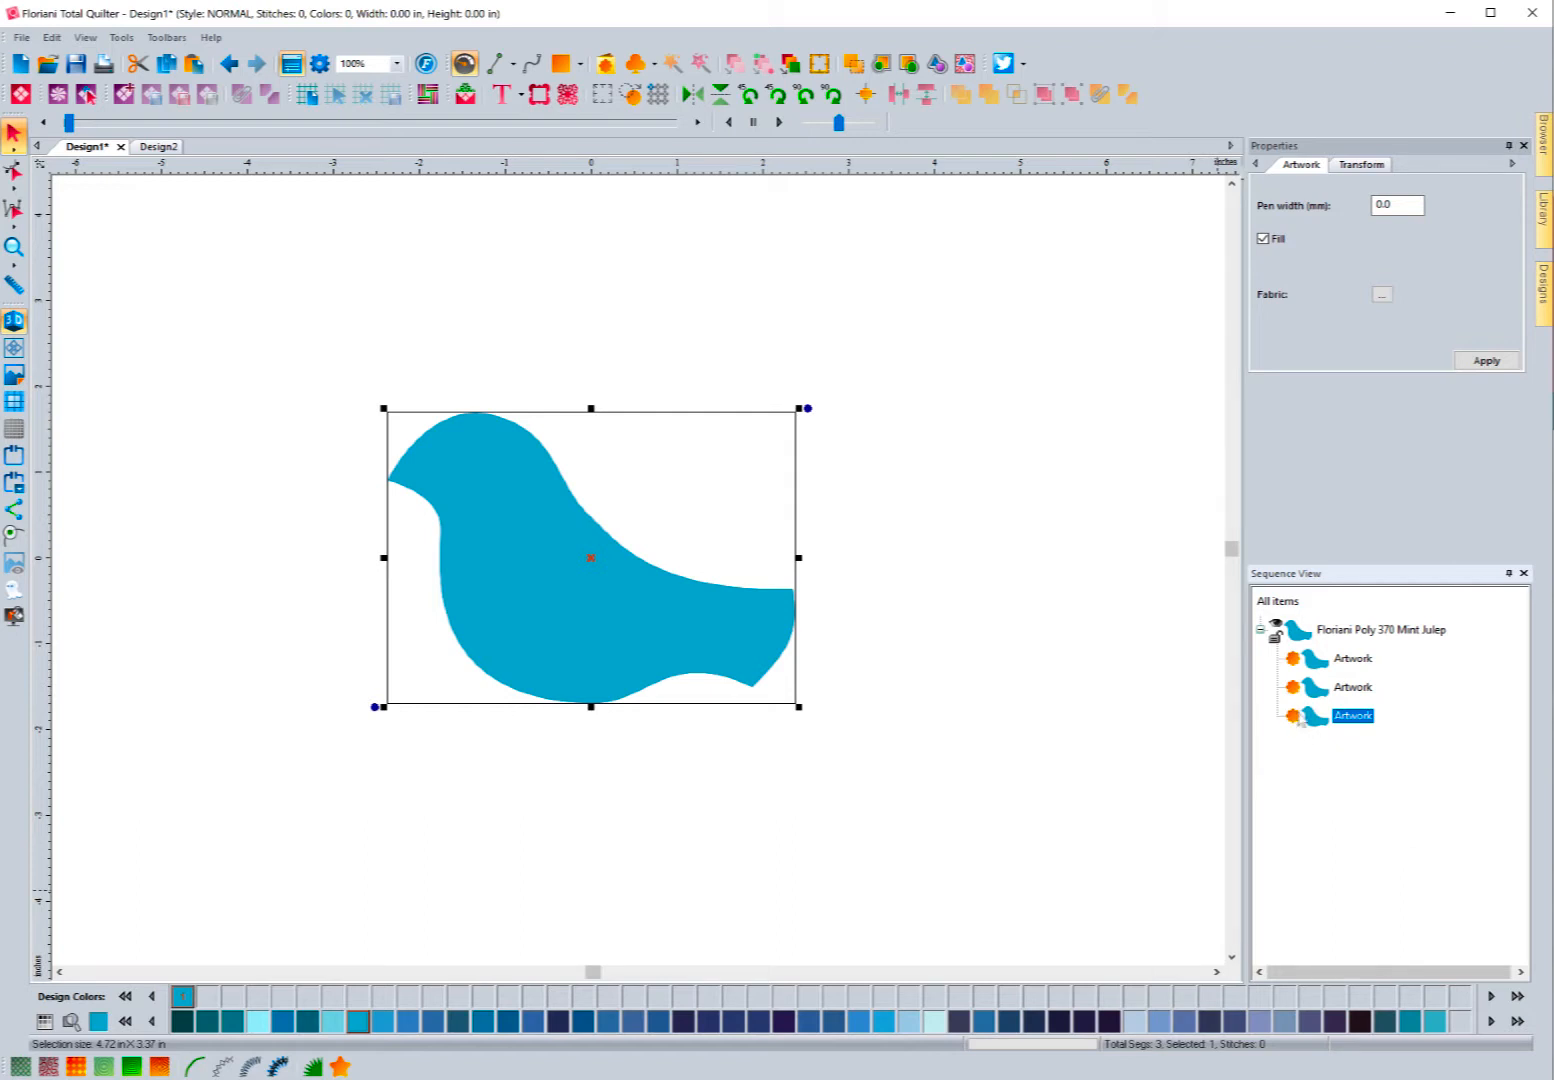
{"action": "left_click", "coordinate": [194, 63]}
Convert all four bird artwork pieces to Run stitches and collapse the Mint Julep artwork group.
{"action": "left_click", "coordinate": [1388, 631]}
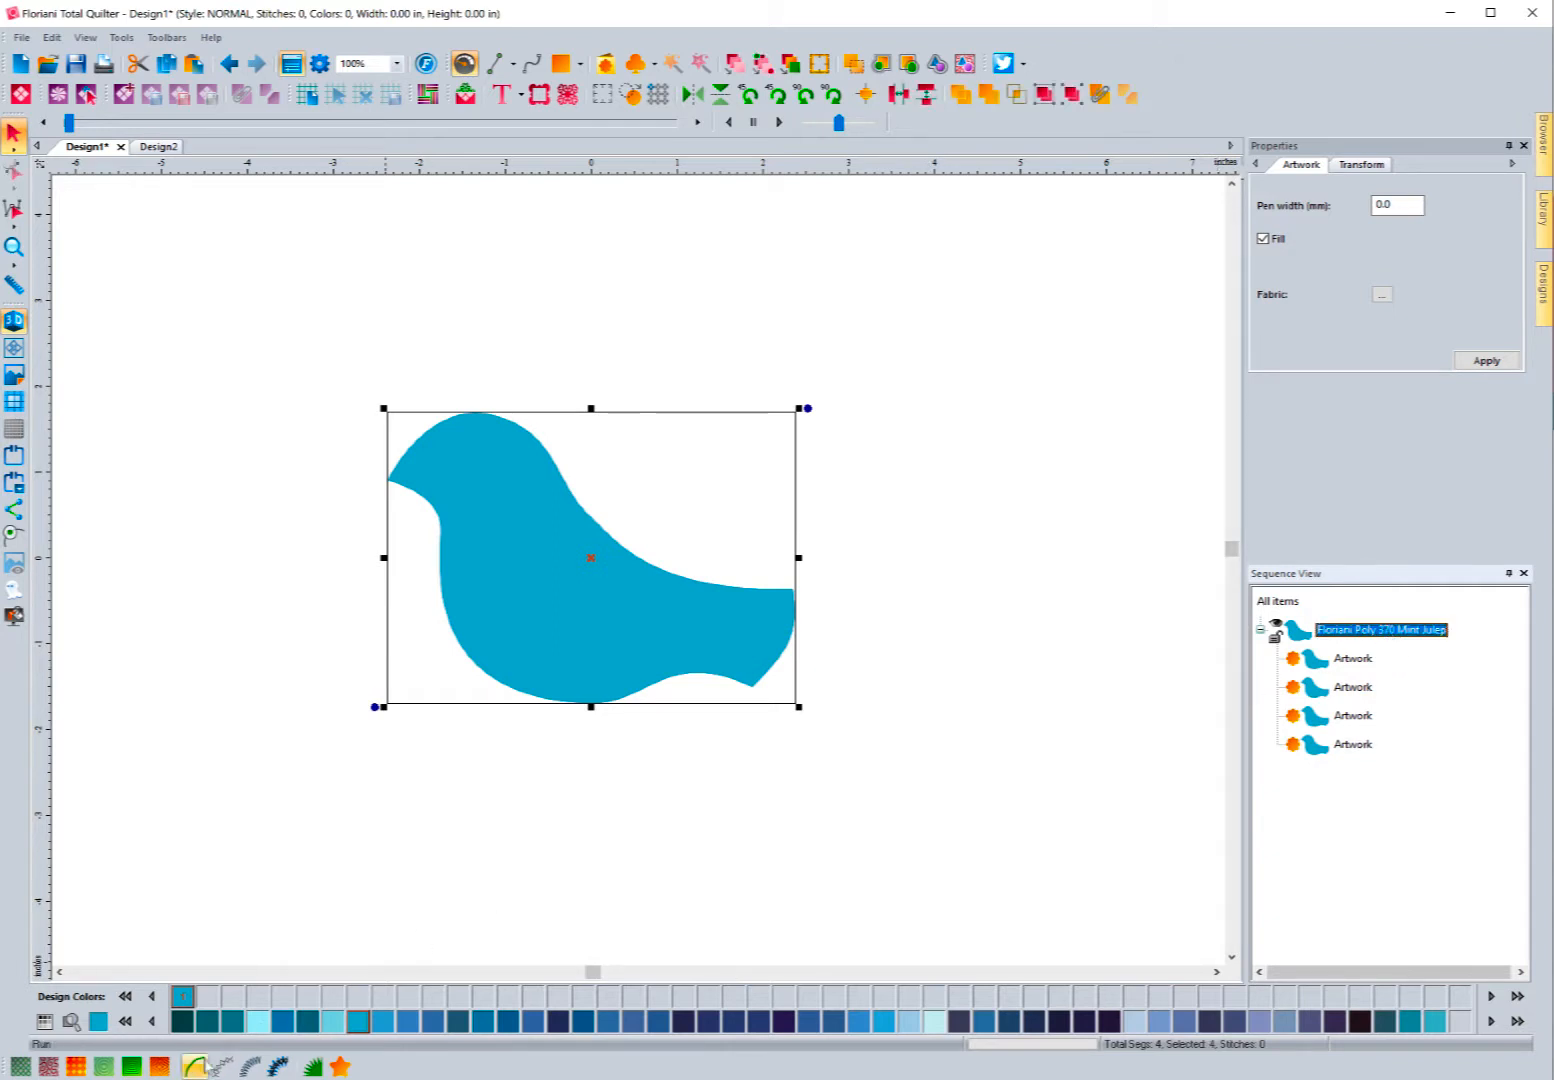
{"action": "left_click", "coordinate": [193, 1066]}
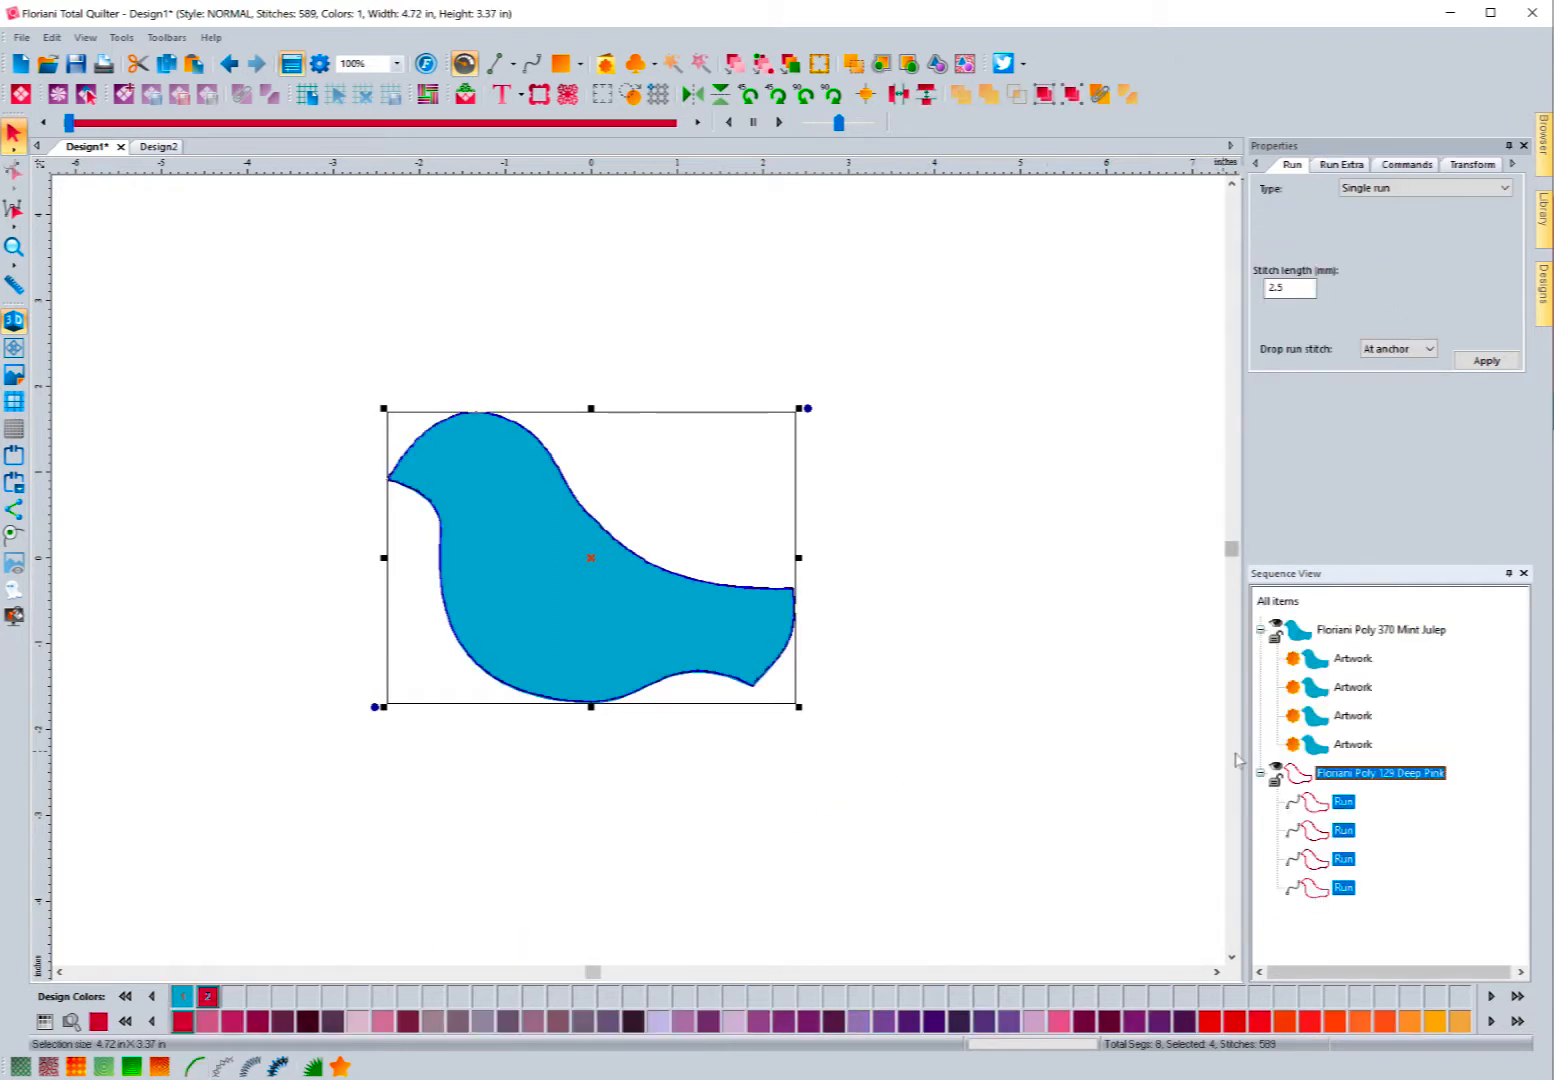
{"action": "left_click", "coordinate": [1261, 630]}
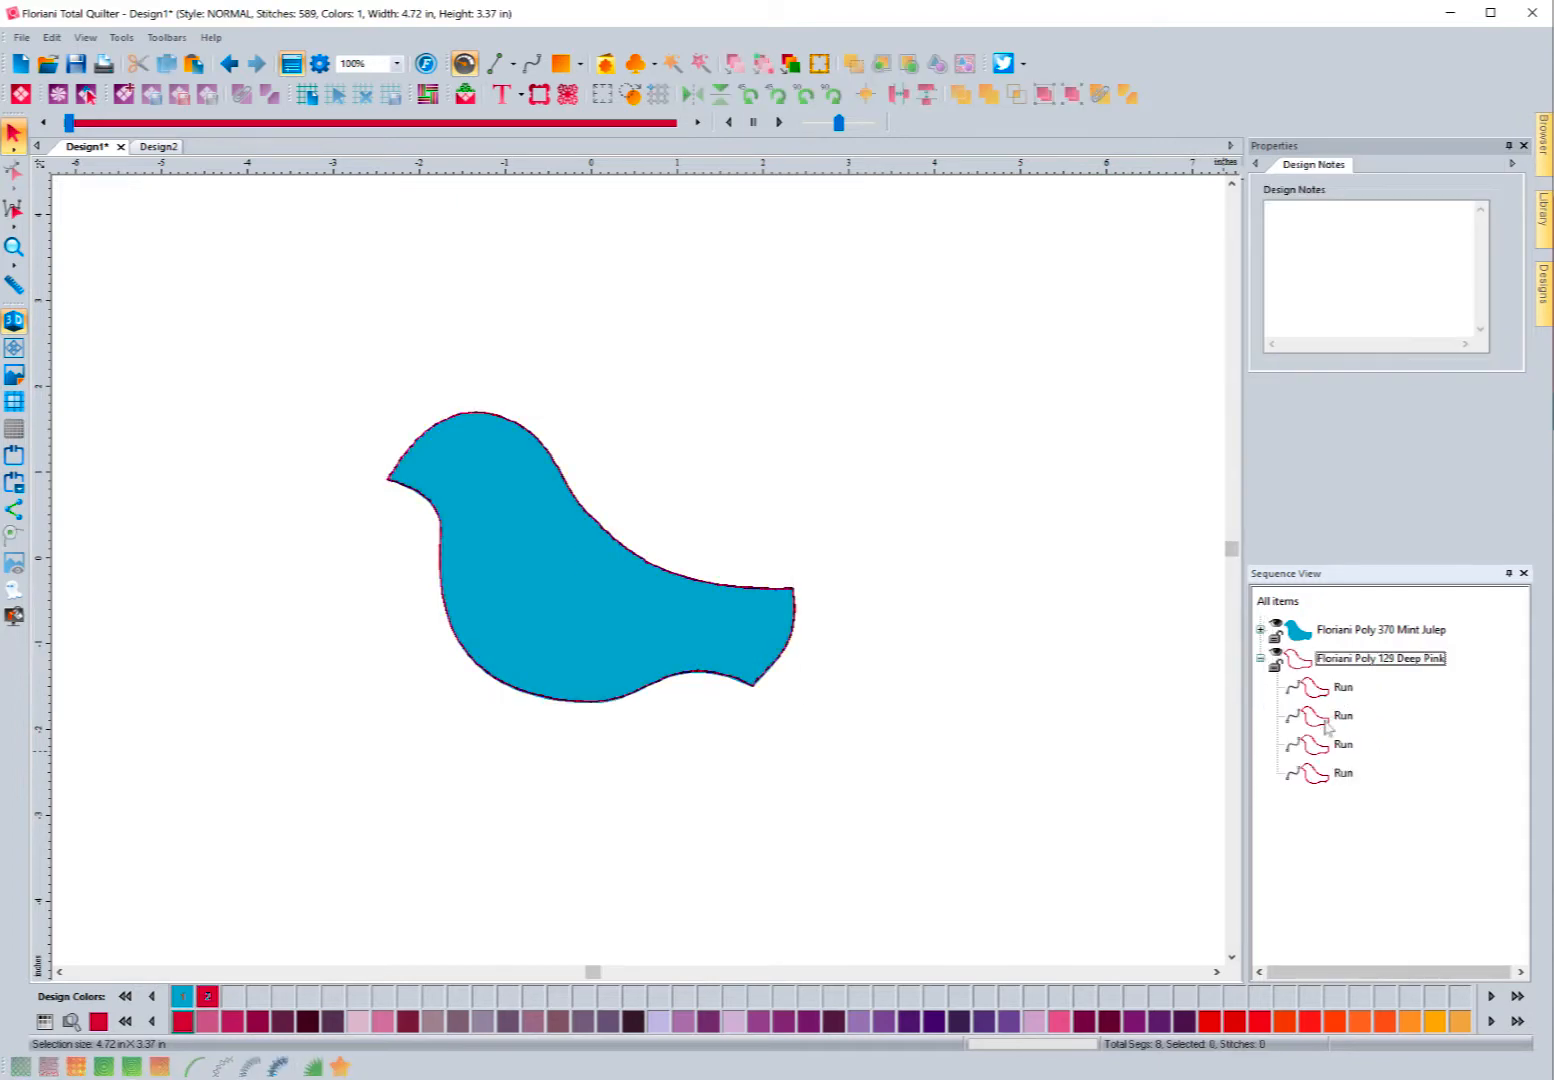
Recolor the second run to Floriani Poly 537 Carrot and the third run to 525 Athletic Gold.
{"action": "left_click", "coordinate": [1340, 716]}
{"action": "left_click", "coordinate": [1335, 1020]}
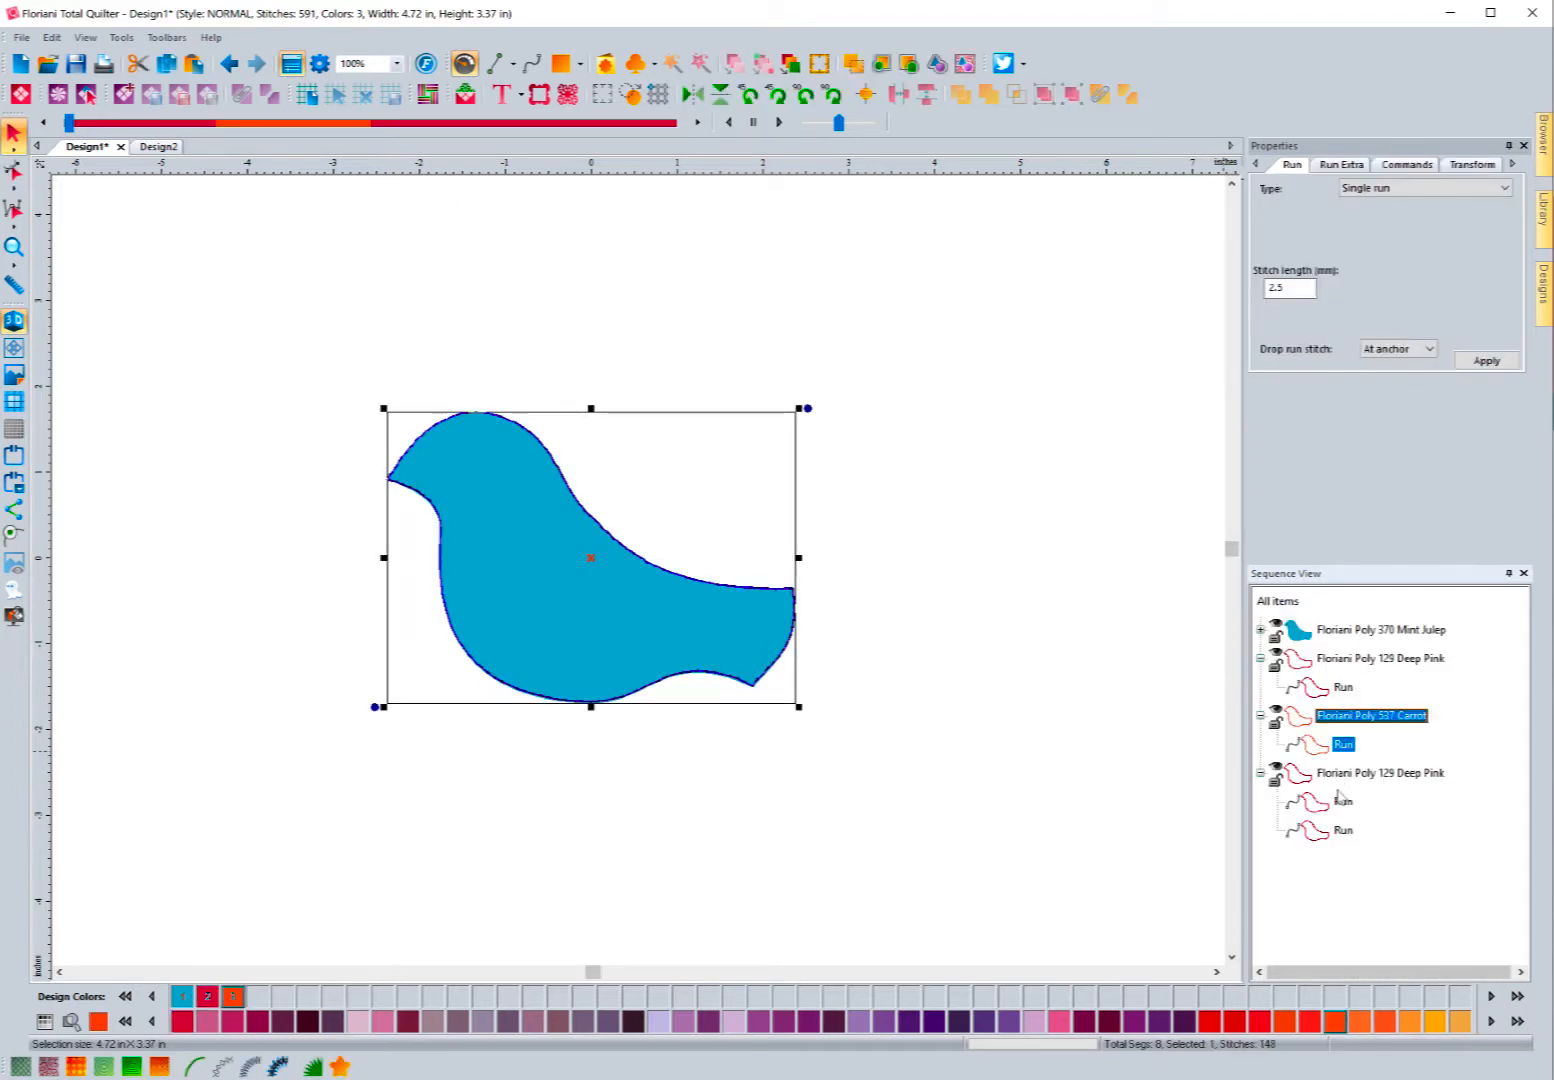
{"action": "left_click", "coordinate": [1339, 804]}
{"action": "left_click", "coordinate": [1410, 1020]}
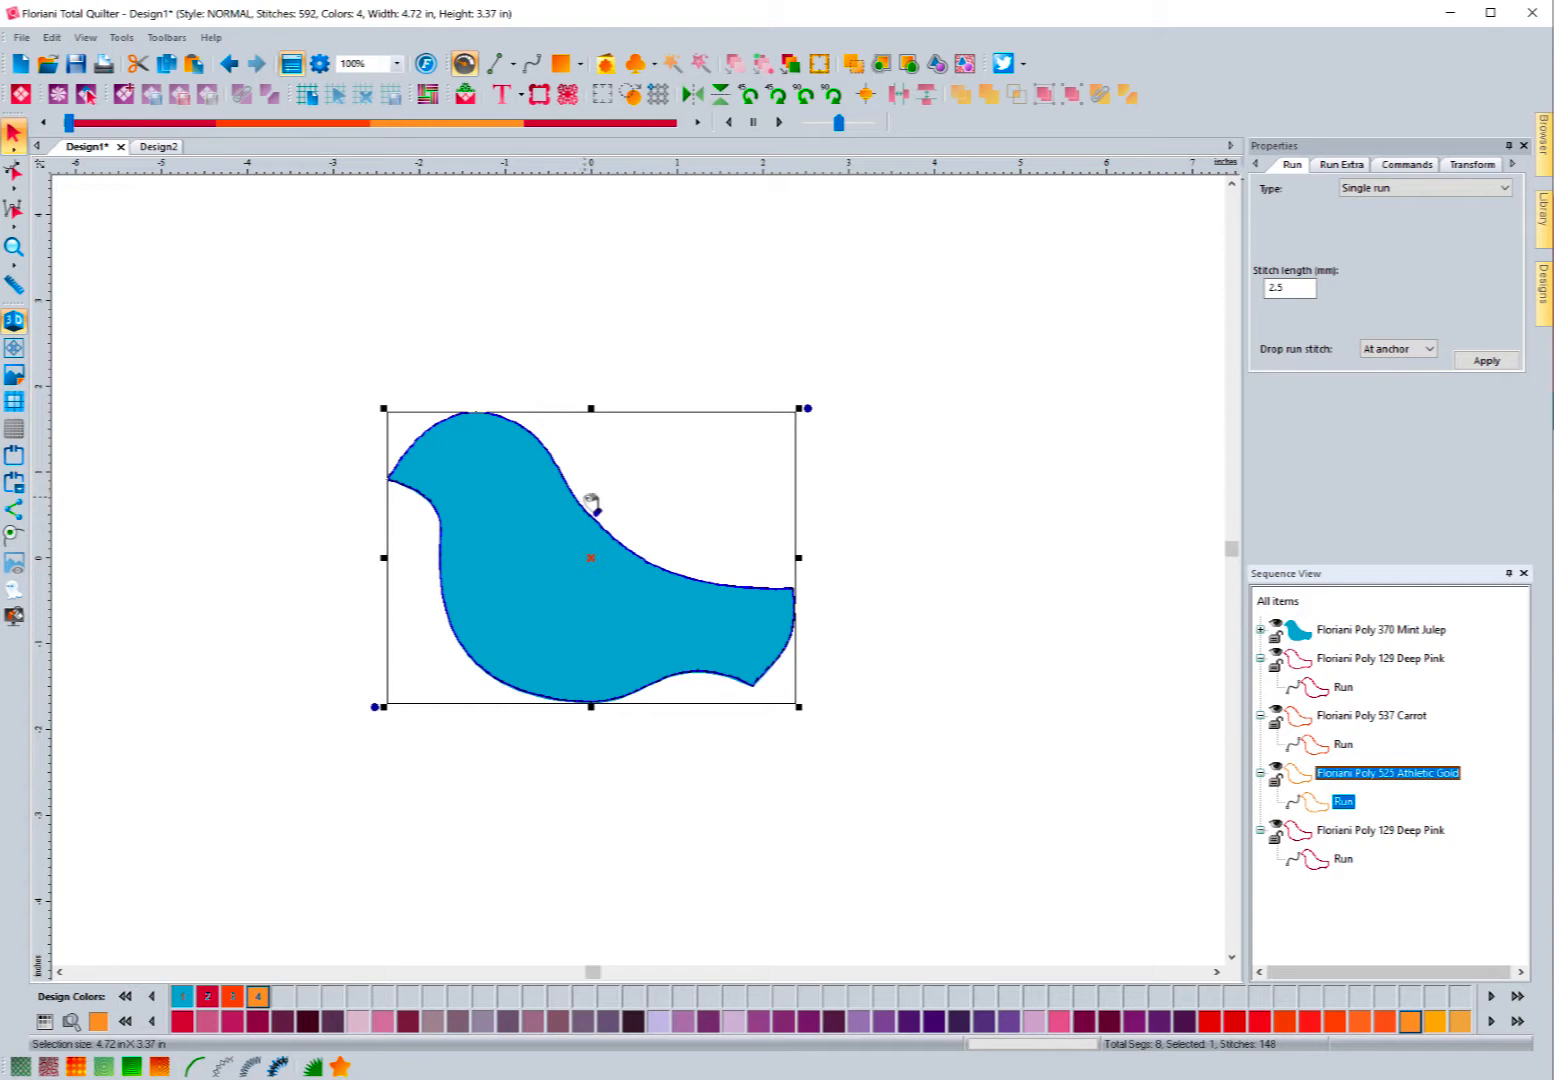
Simulate the stitch-out of the first Deep Pink run and the Carrot run.
{"action": "left_click", "coordinate": [1343, 688]}
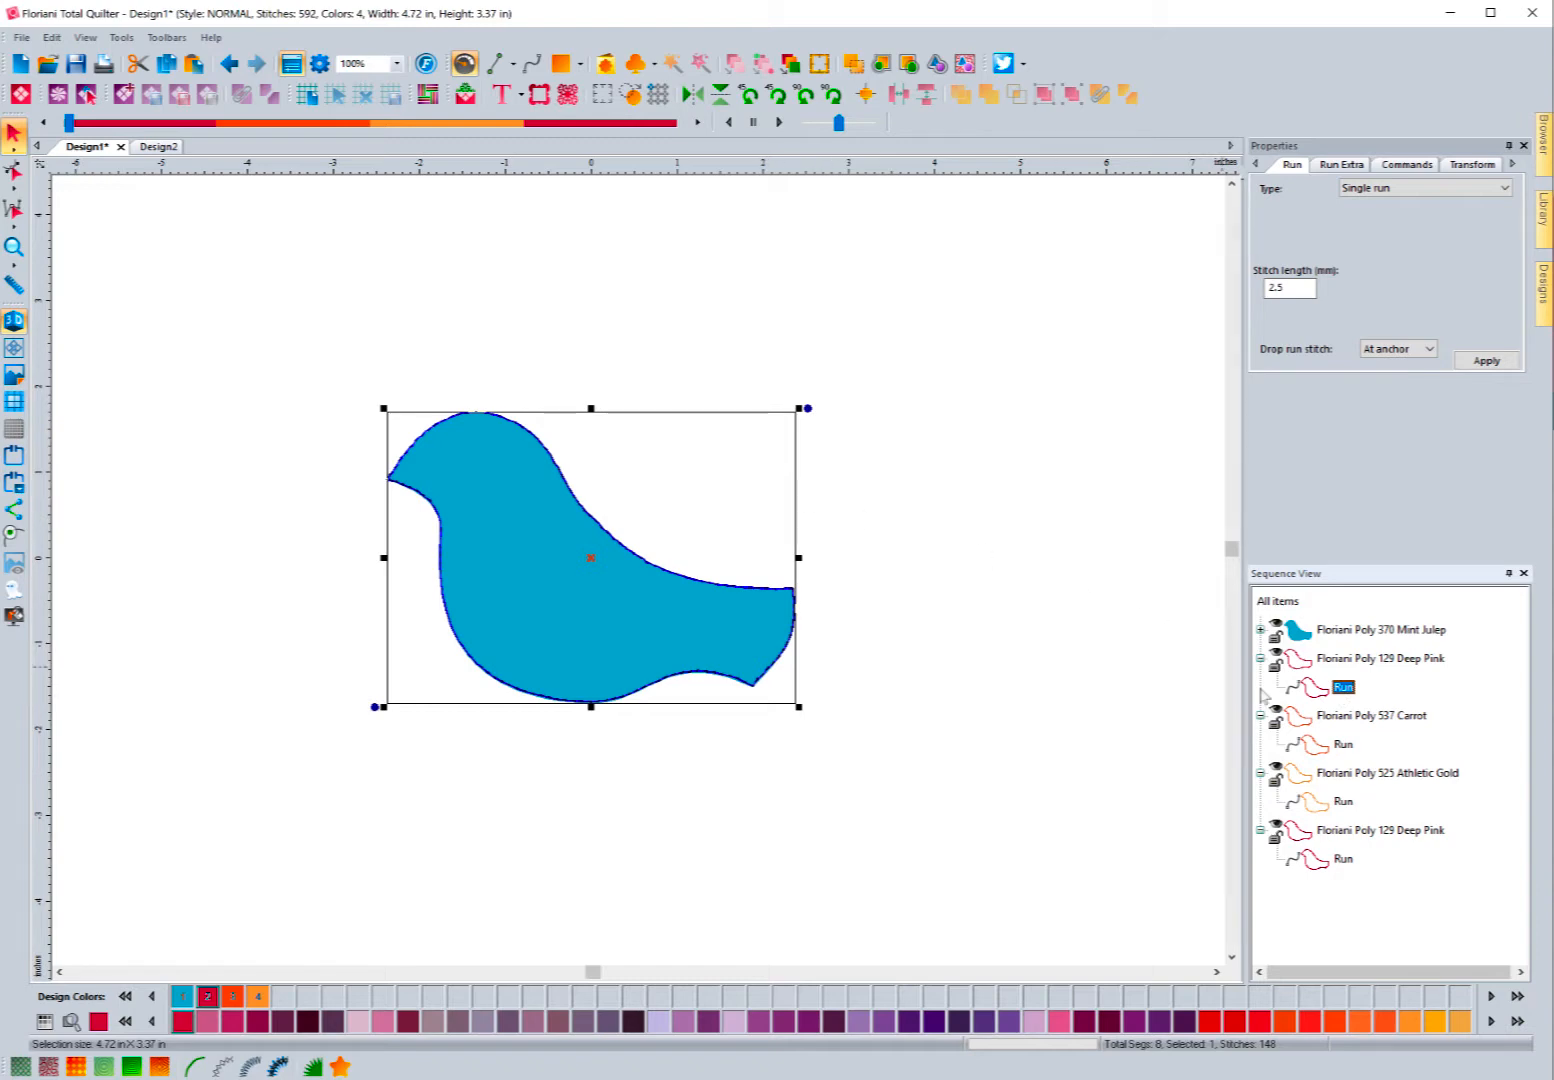
{"action": "left_click", "coordinate": [76, 122]}
{"action": "left_click_drag", "start_coordinate": [76, 122], "coordinate": [368, 180]}
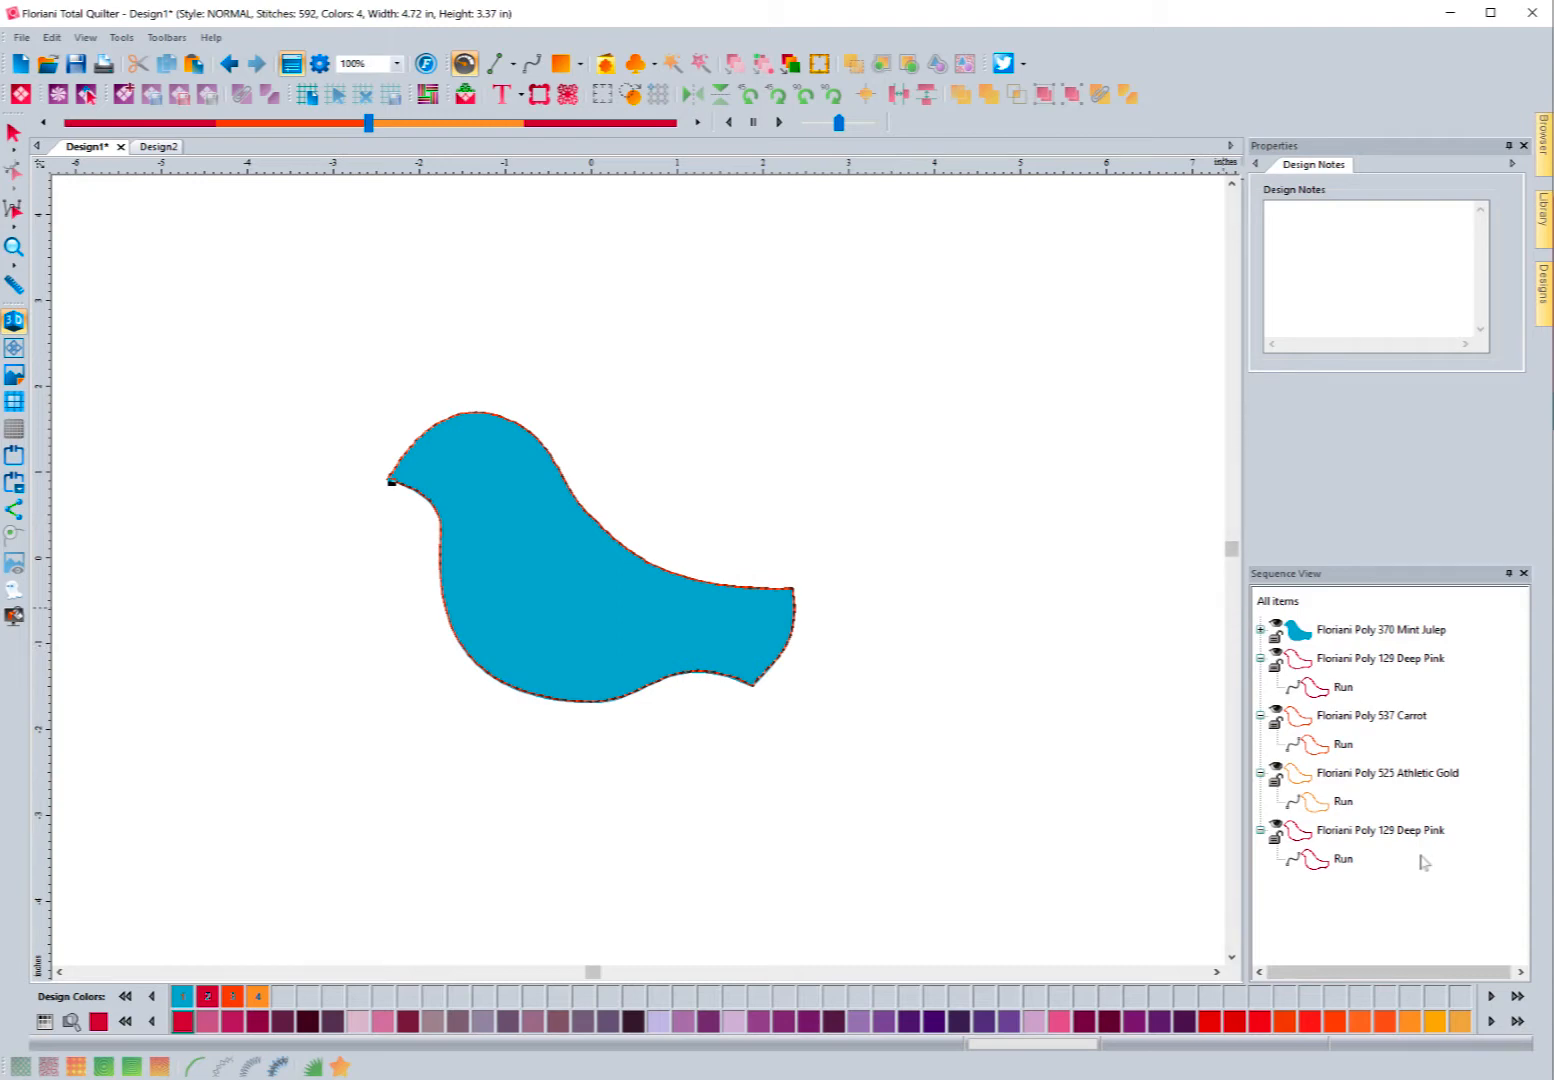
Convert the Athletic Gold run into an Auto Stipple fill.
{"action": "left_click", "coordinate": [1340, 803]}
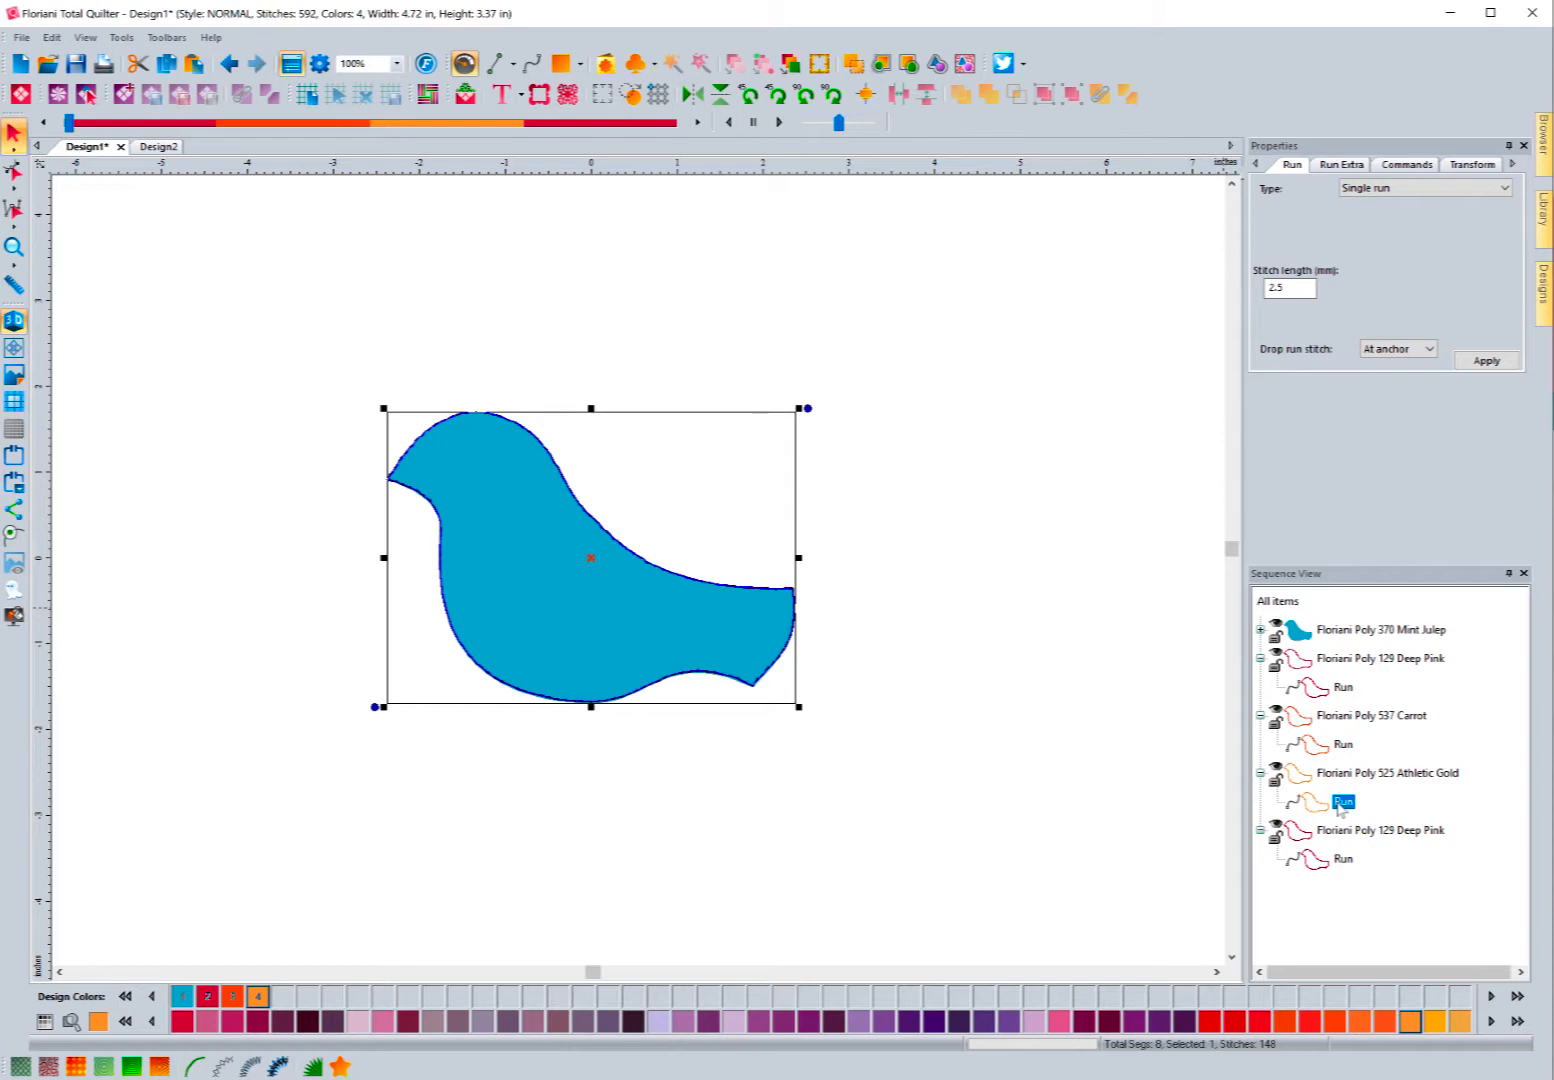
{"action": "left_click", "coordinate": [48, 1066]}
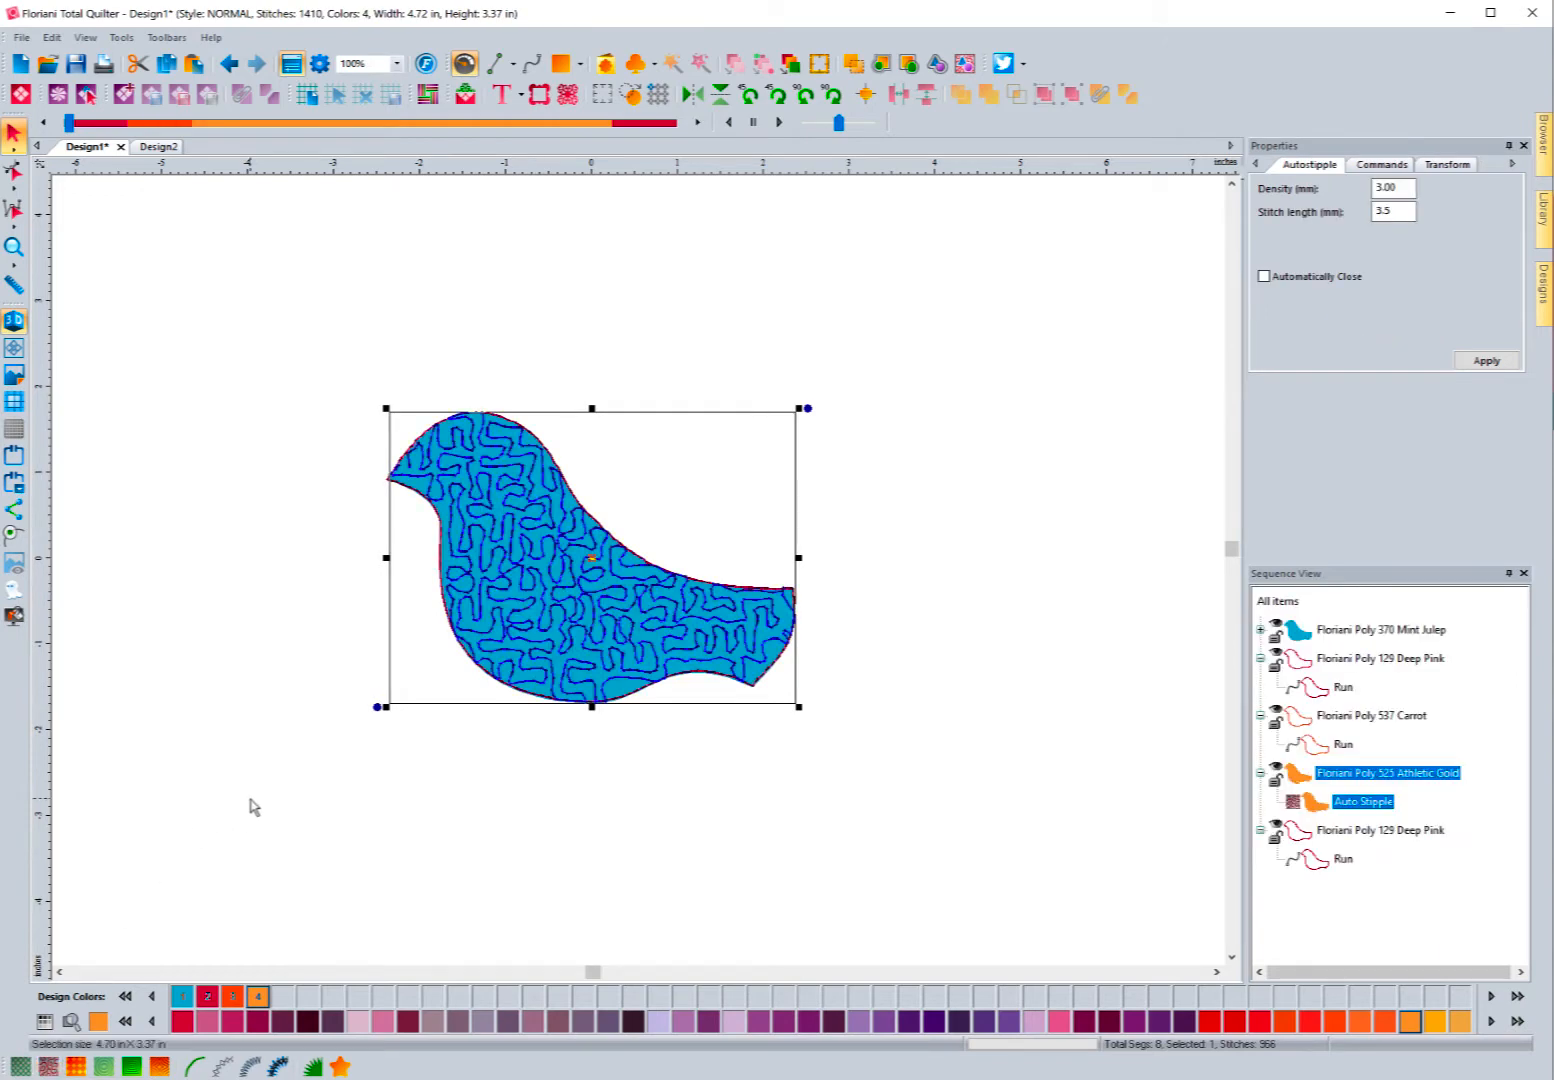
{"action": "left_click", "coordinate": [437, 813]}
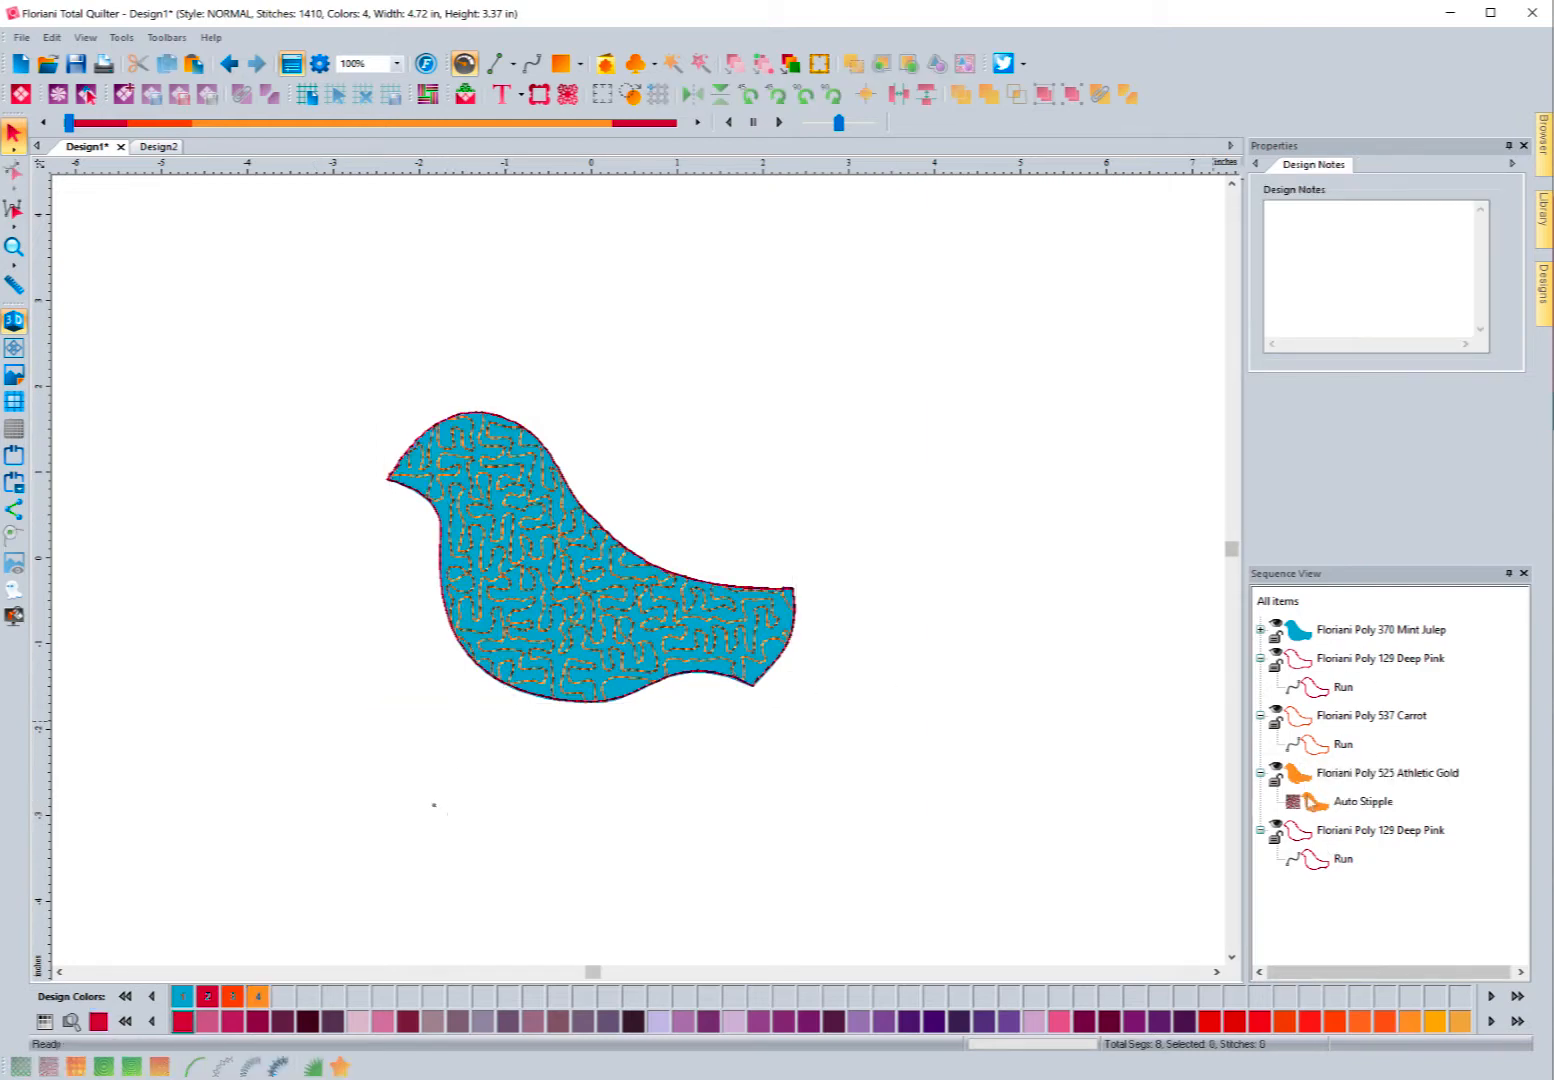
Convert the last Deep Pink run into a Steil border around the bird.
{"action": "left_click", "coordinate": [1341, 832]}
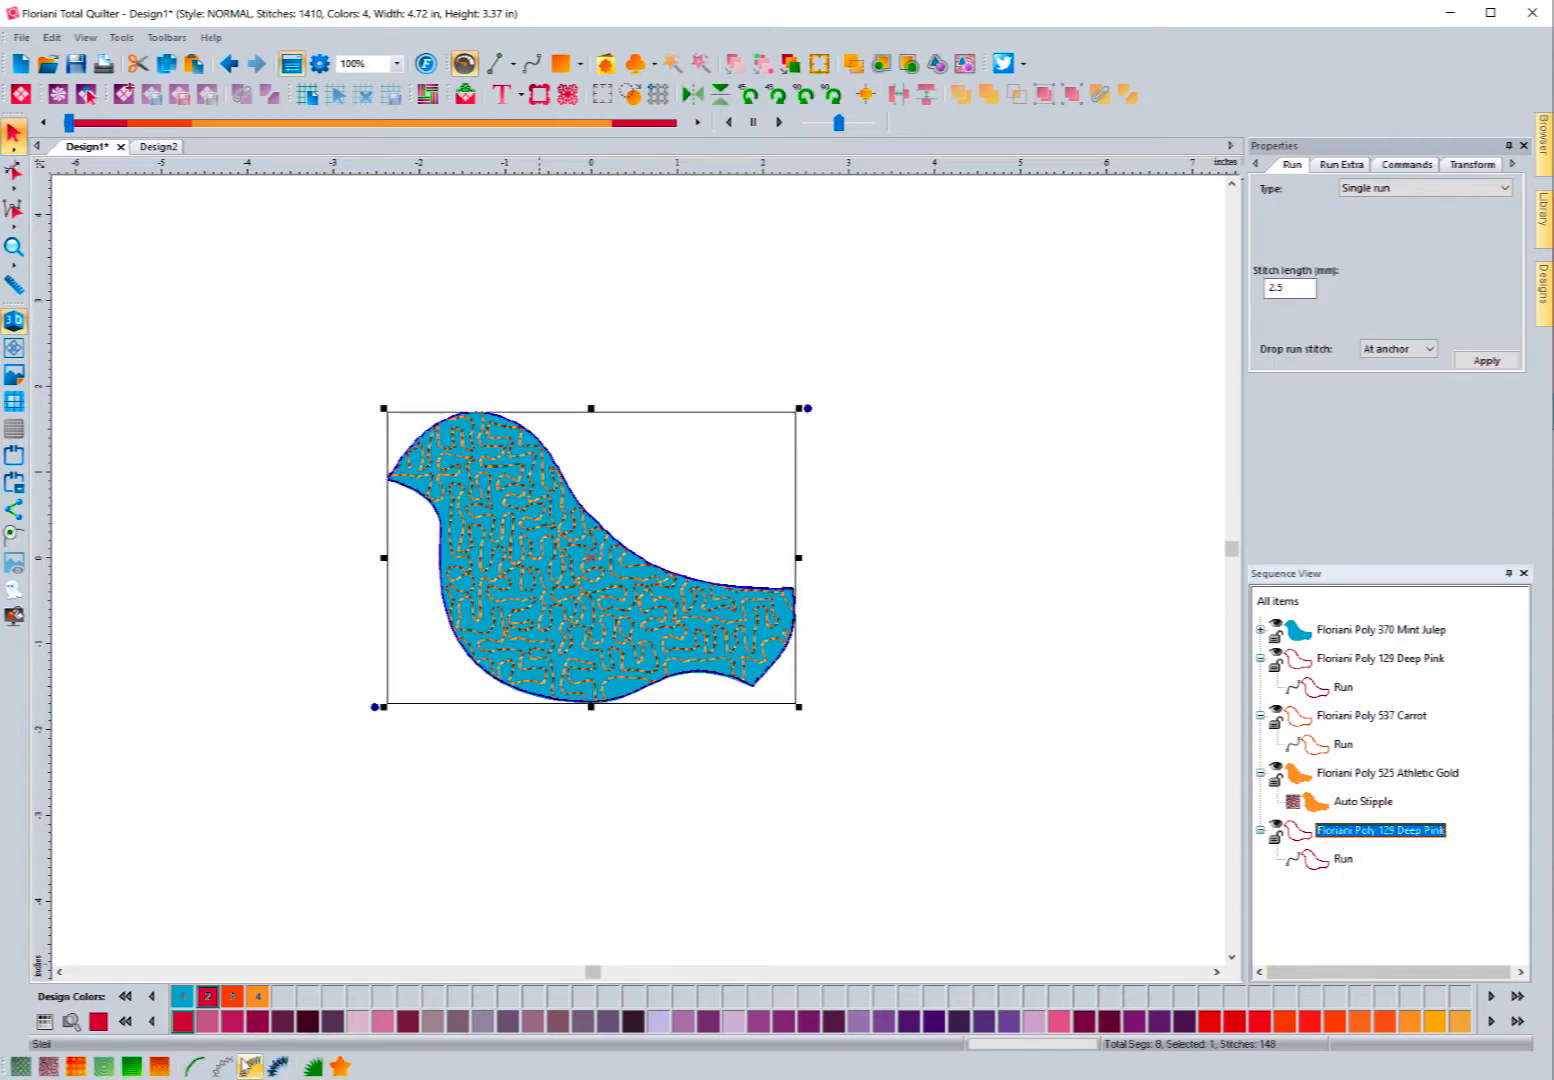
{"action": "left_click", "coordinate": [247, 1067]}
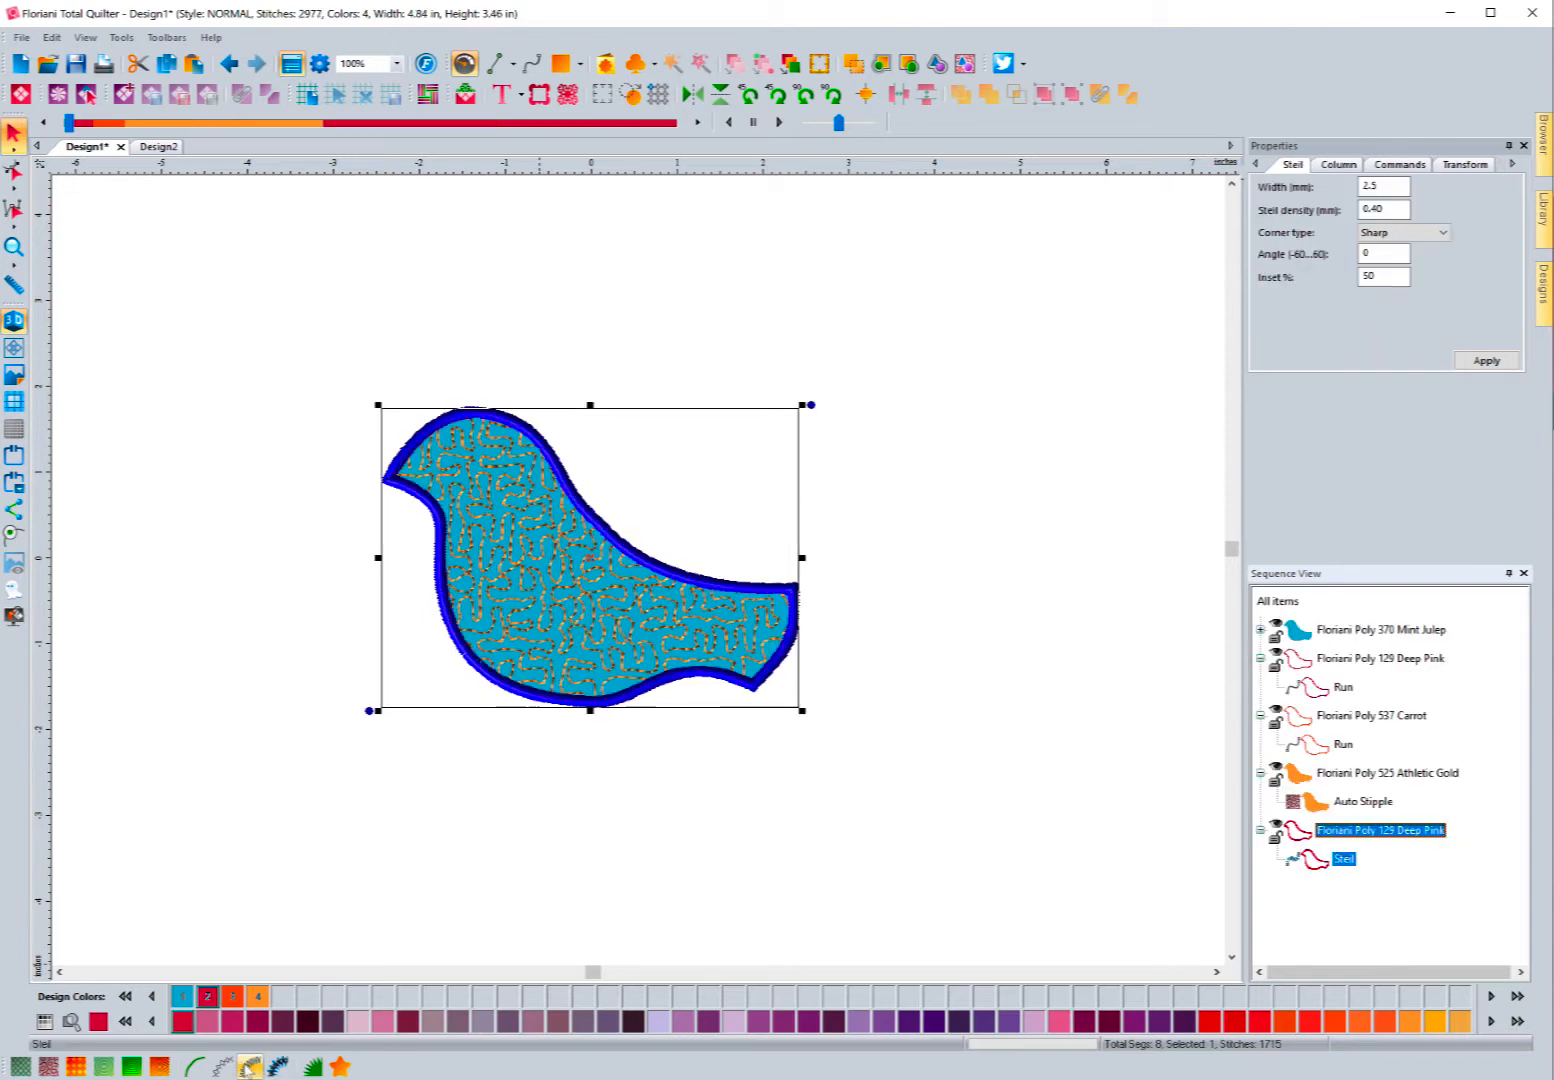
{"action": "left_click", "coordinate": [239, 761]}
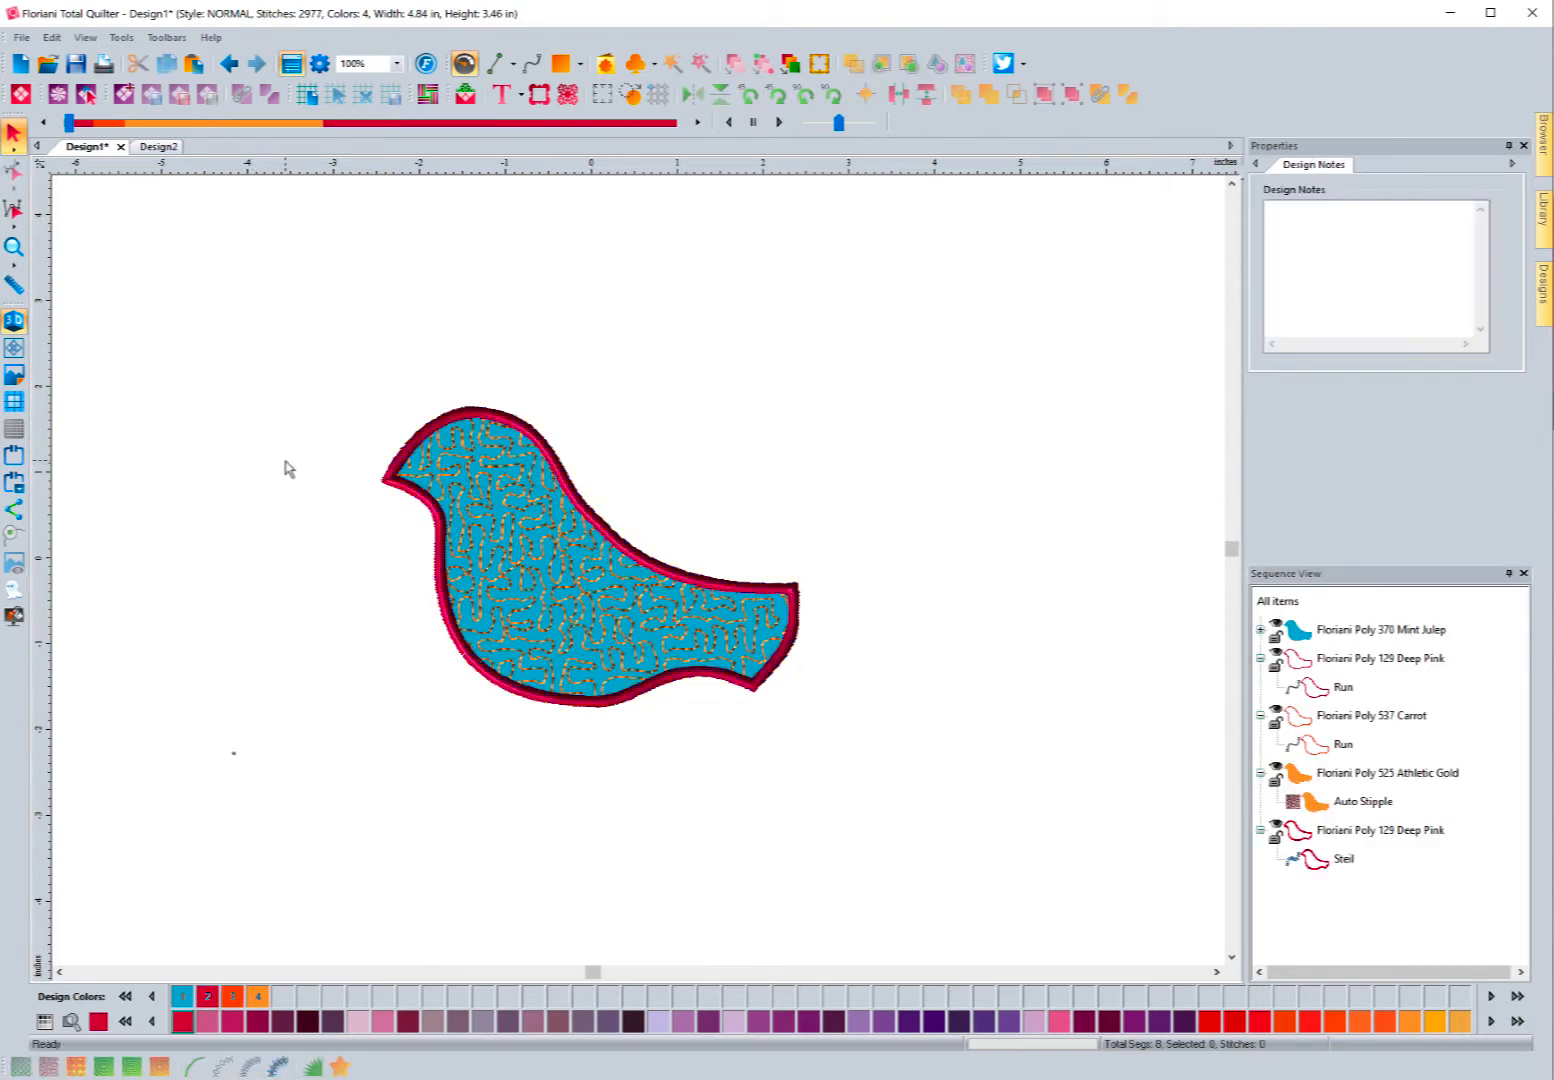
Play the stitch simulation through the stippling and the Steil border, and return to selection mode.
{"action": "left_click", "coordinate": [779, 122]}
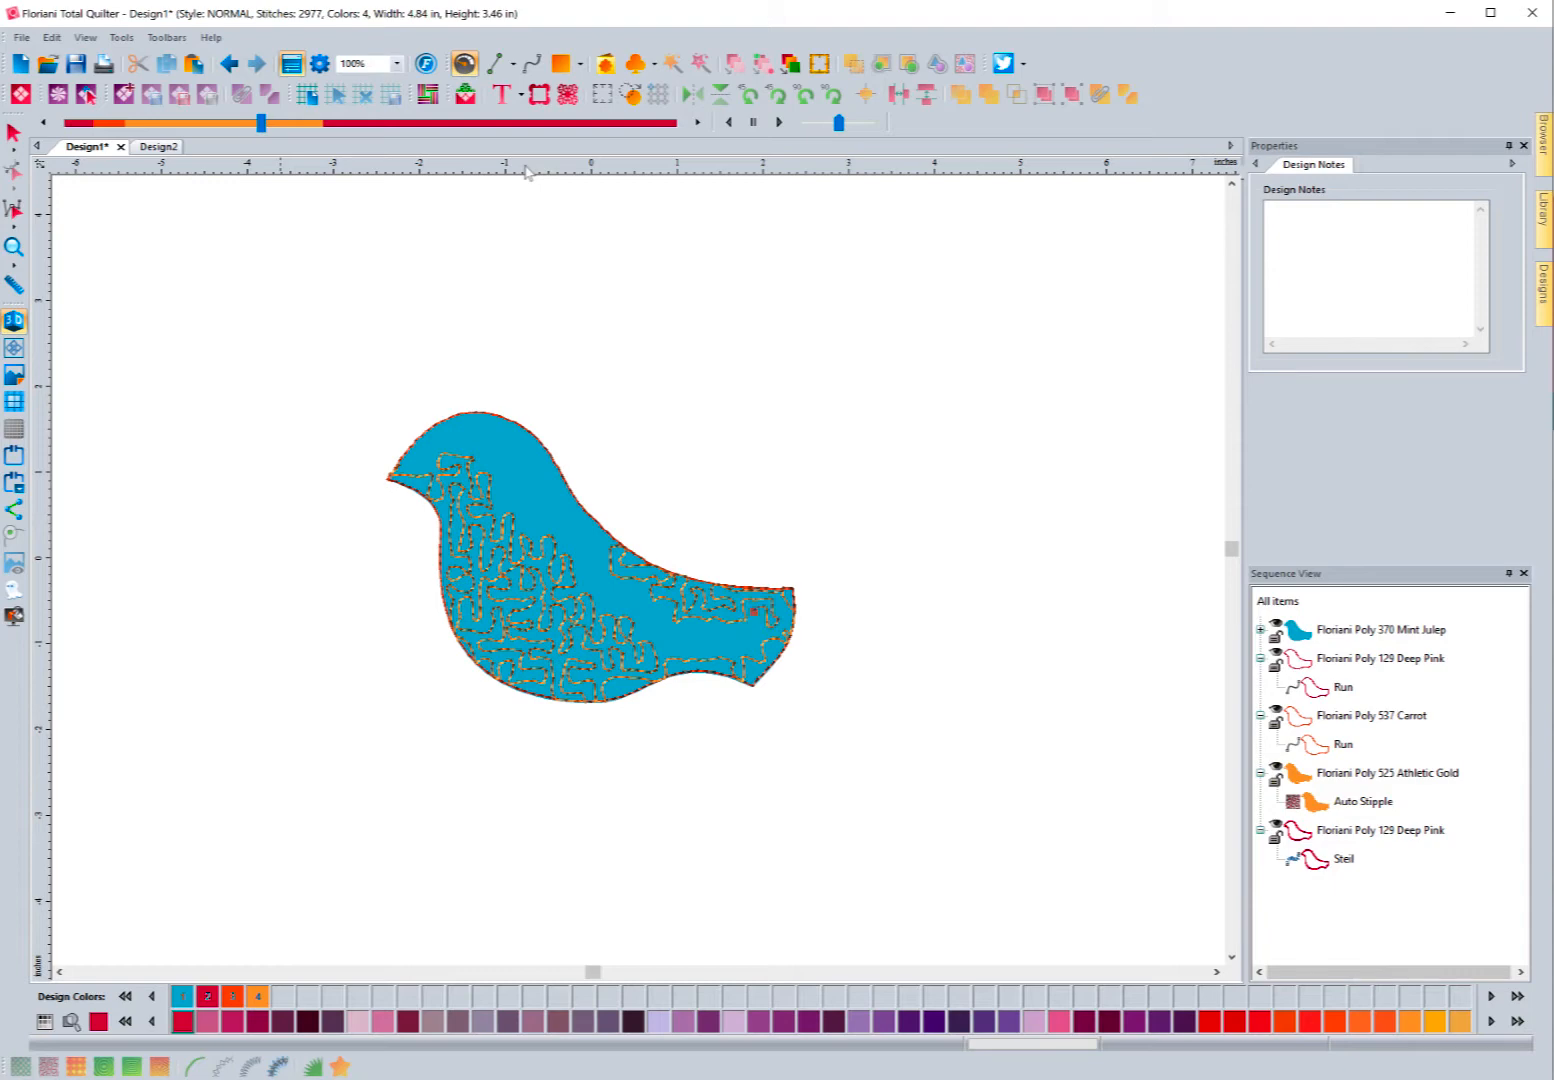
{"action": "mouse_move", "coordinate": [272, 130]}
{"action": "left_mouse_down"}
{"action": "mouse_move", "coordinate": [585, 140]}
{"action": "mouse_move", "coordinate": [698, 164]}
{"action": "left_mouse_up"}
{"action": "left_click", "coordinate": [14, 132]}
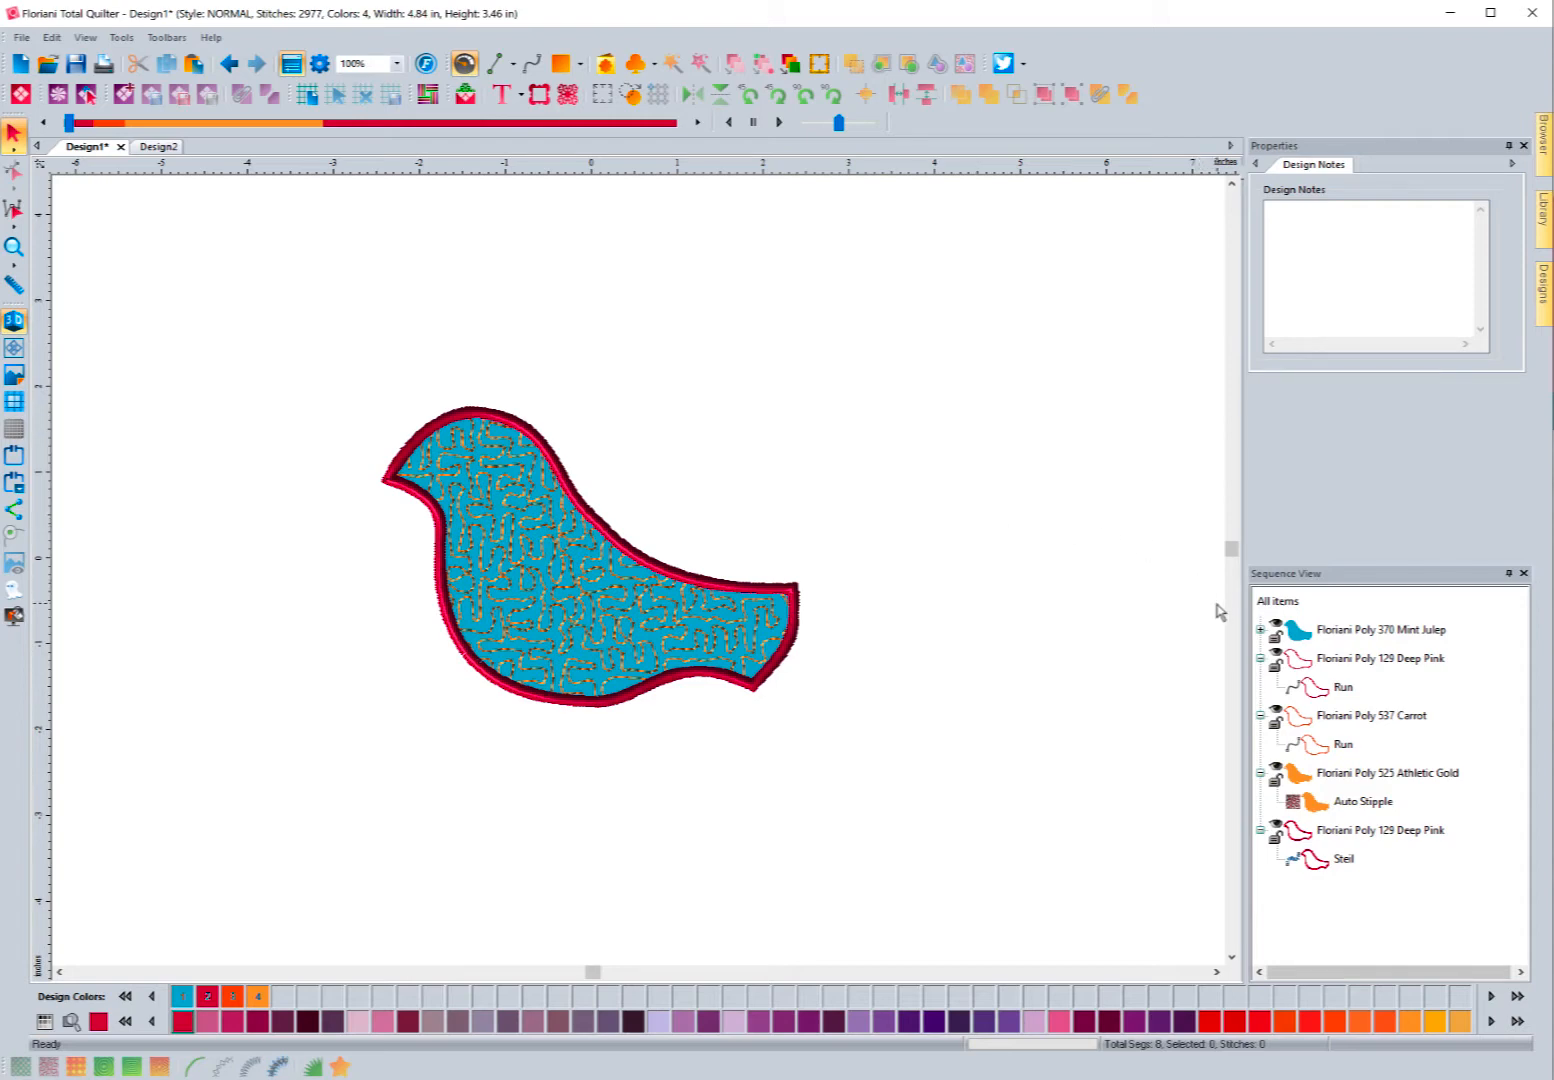
Start a note after the first Deep Pink run reading "Before proceeding lay fabric over placement stitch".
{"action": "left_click", "coordinate": [1327, 693]}
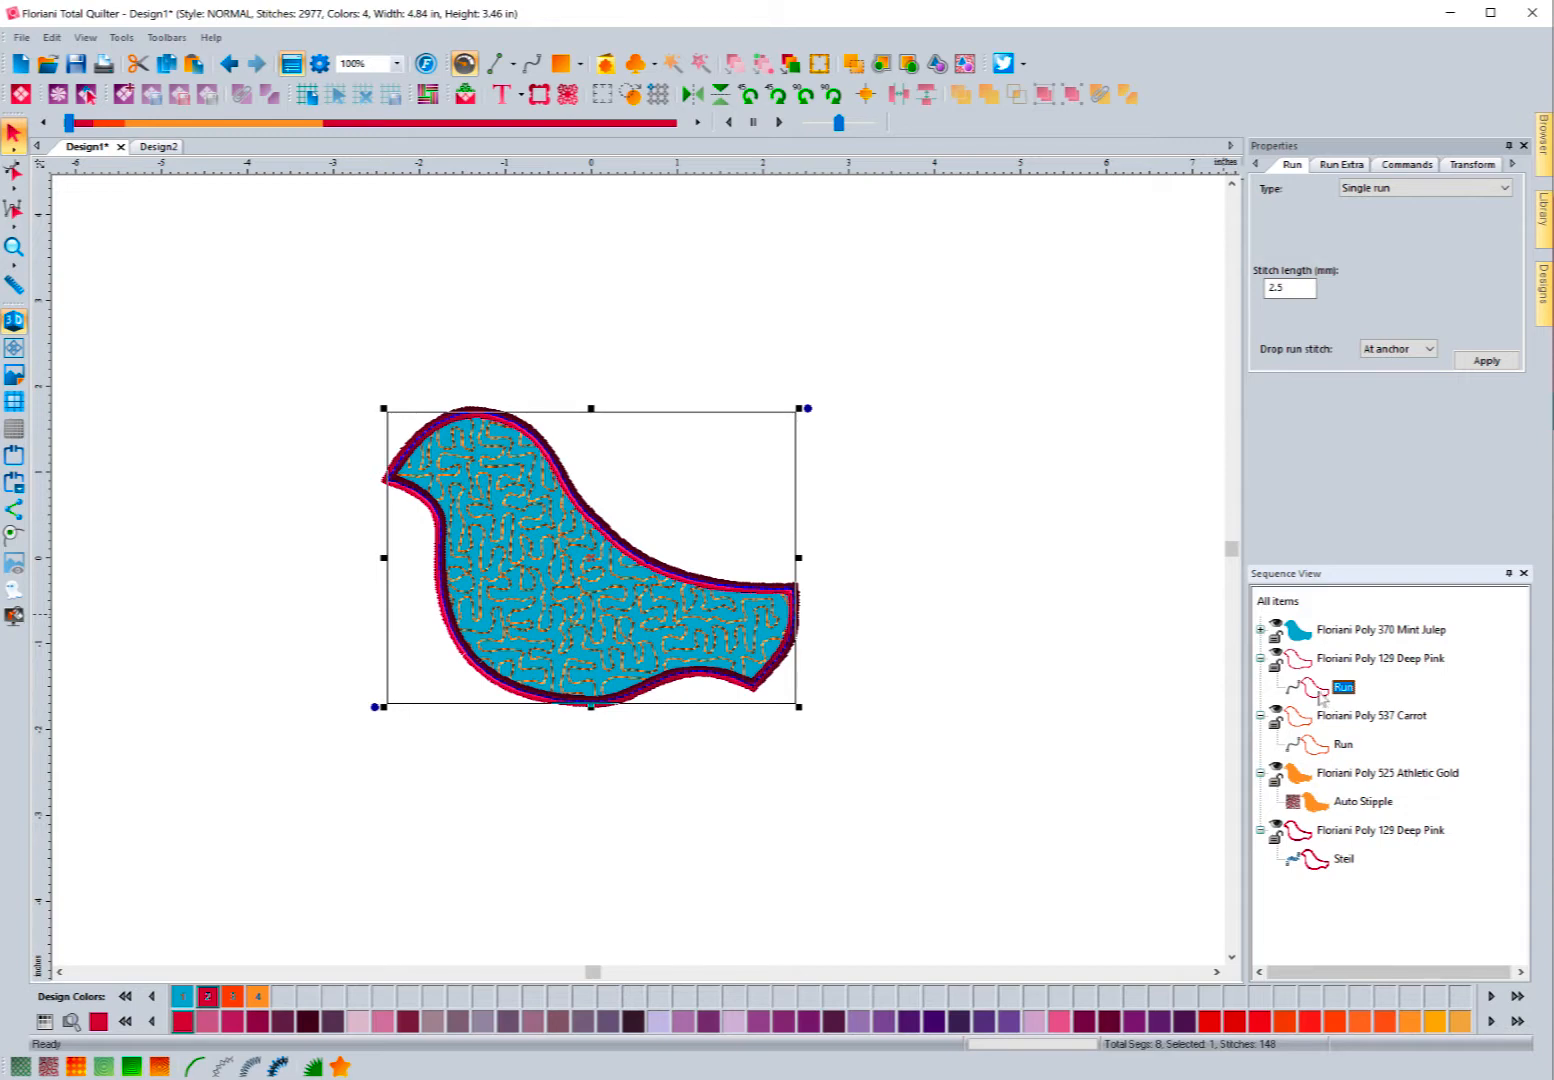
{"action": "right_click", "coordinate": [1321, 699]}
{"action": "mouse_move", "coordinate": [1379, 955]}
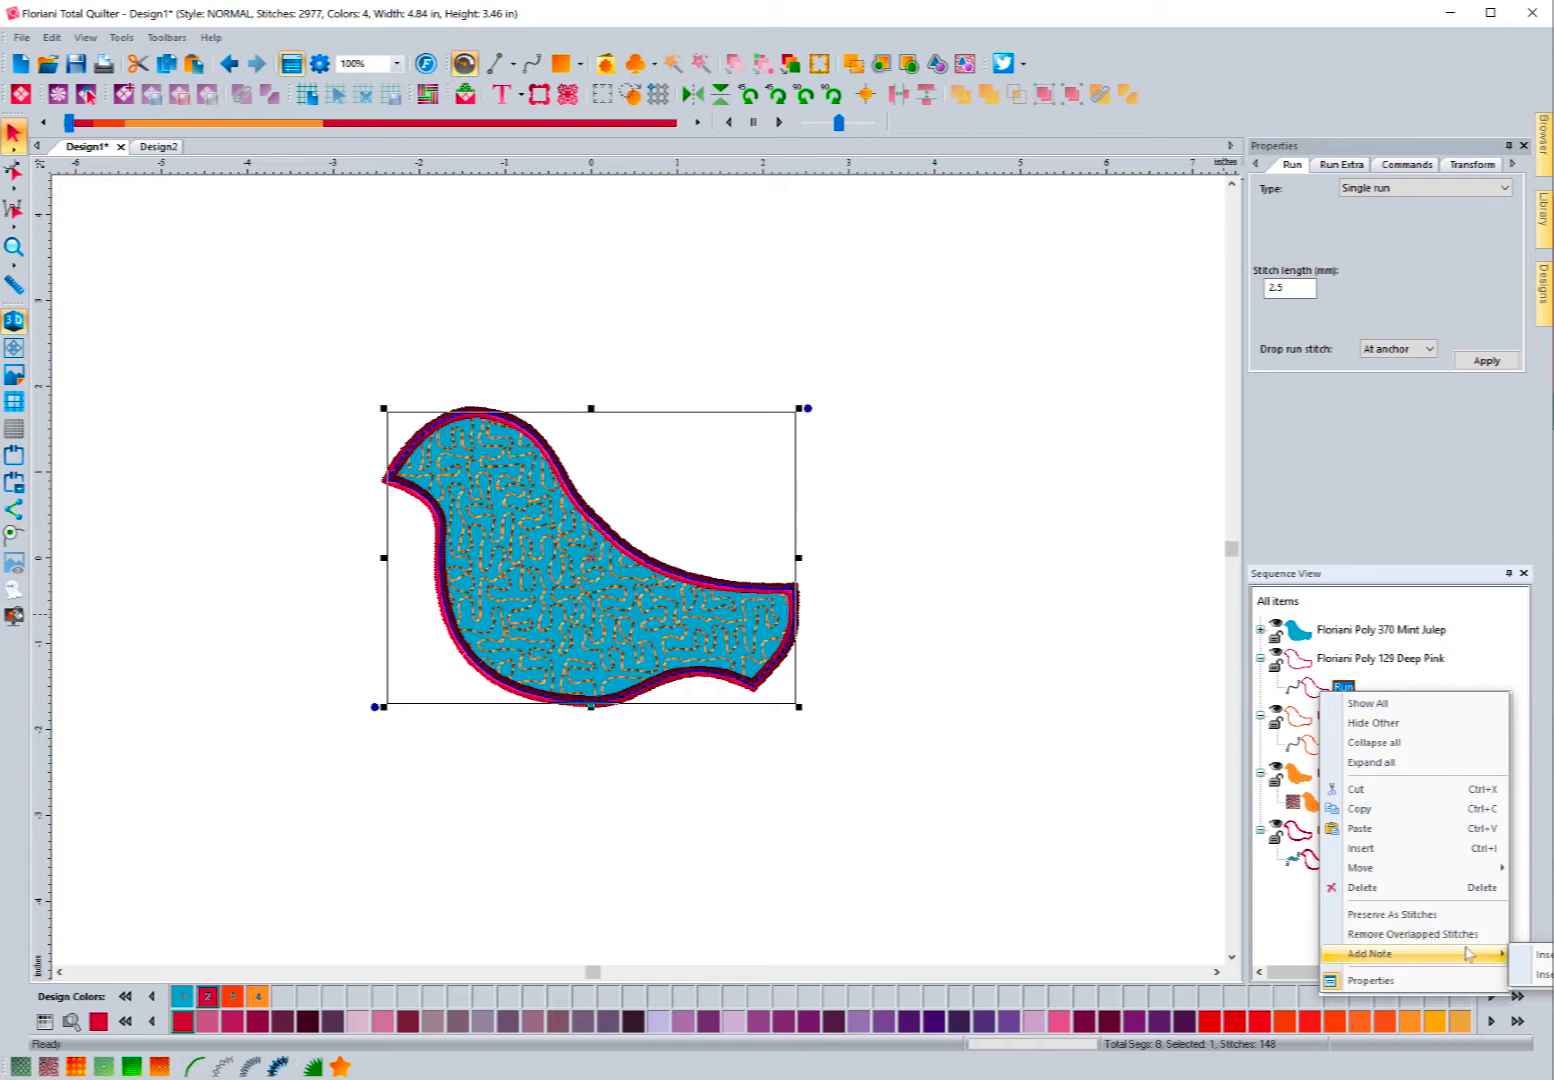
{"action": "left_click", "coordinate": [1540, 978]}
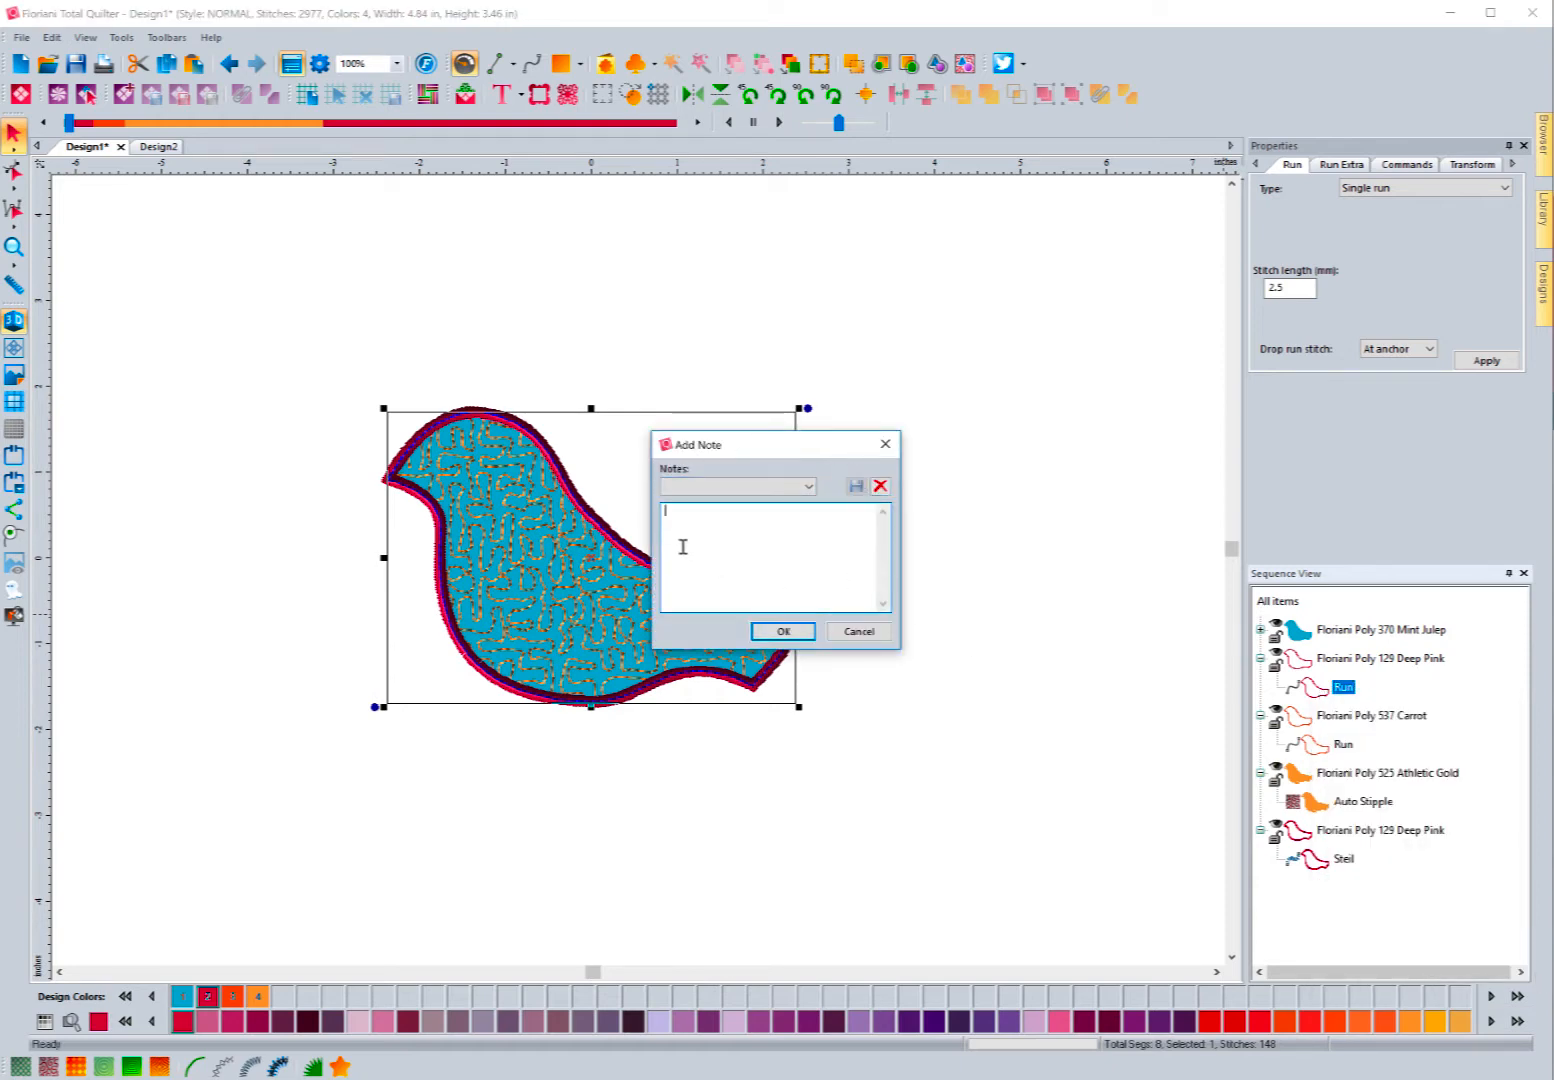
{"action": "left_click", "coordinate": [808, 489]}
{"action": "left_click", "coordinate": [808, 489]}
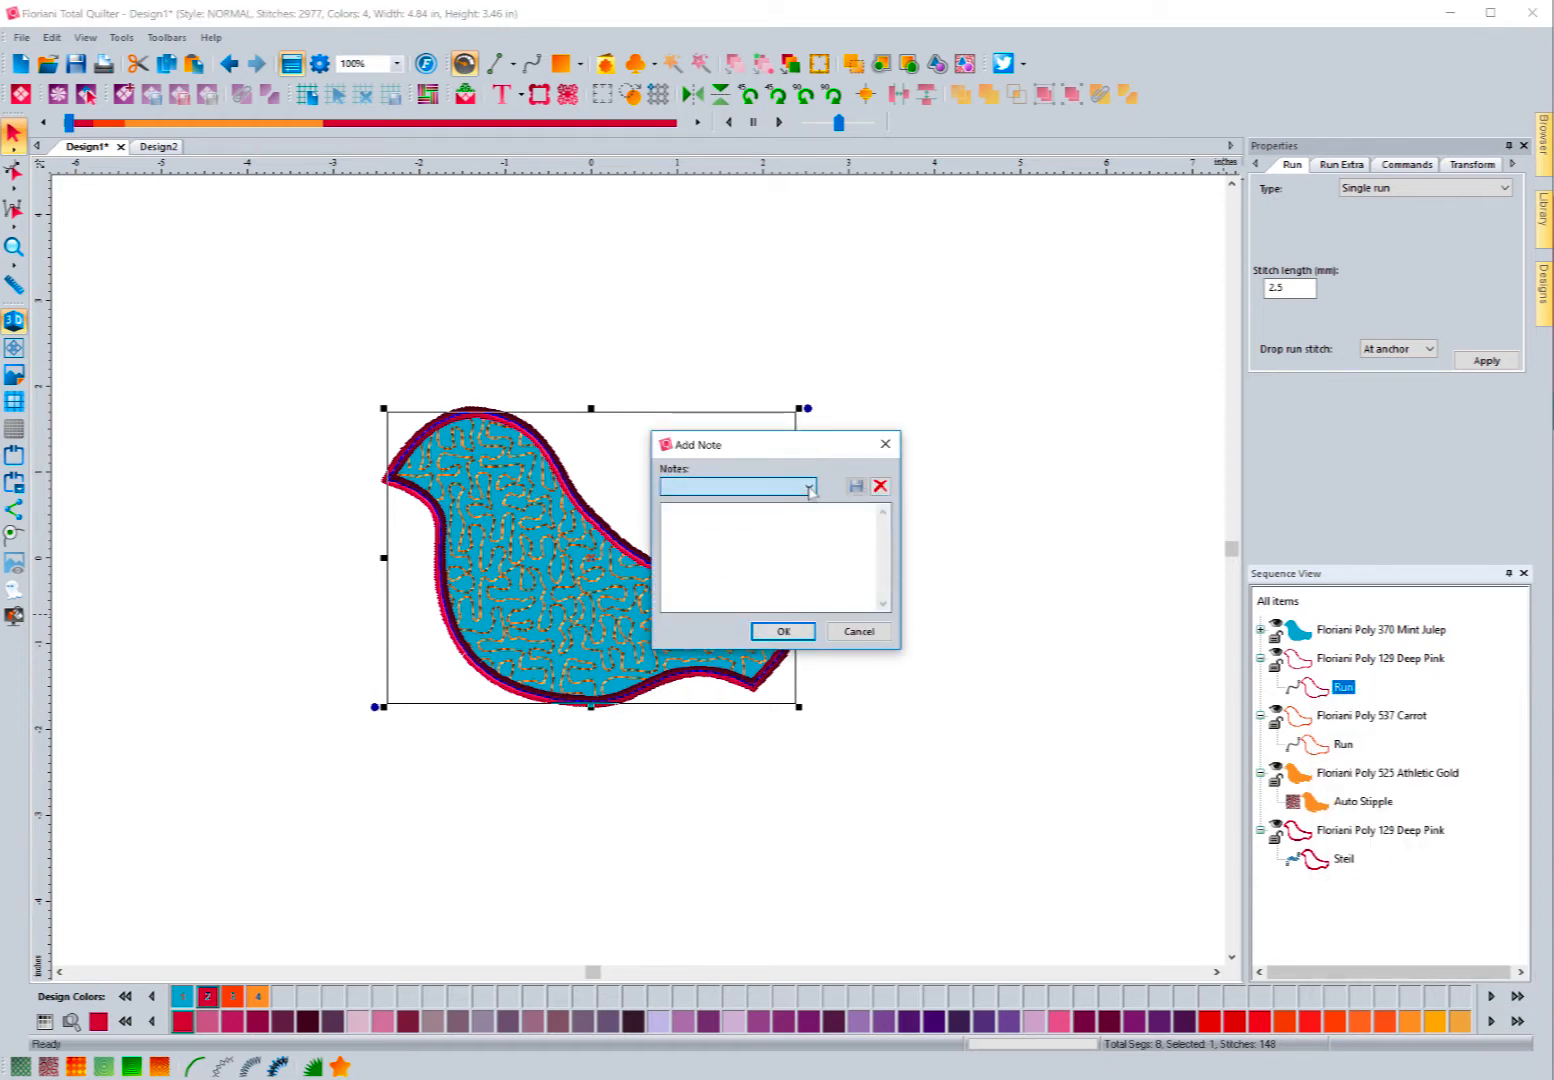
{"action": "left_click", "coordinate": [690, 515]}
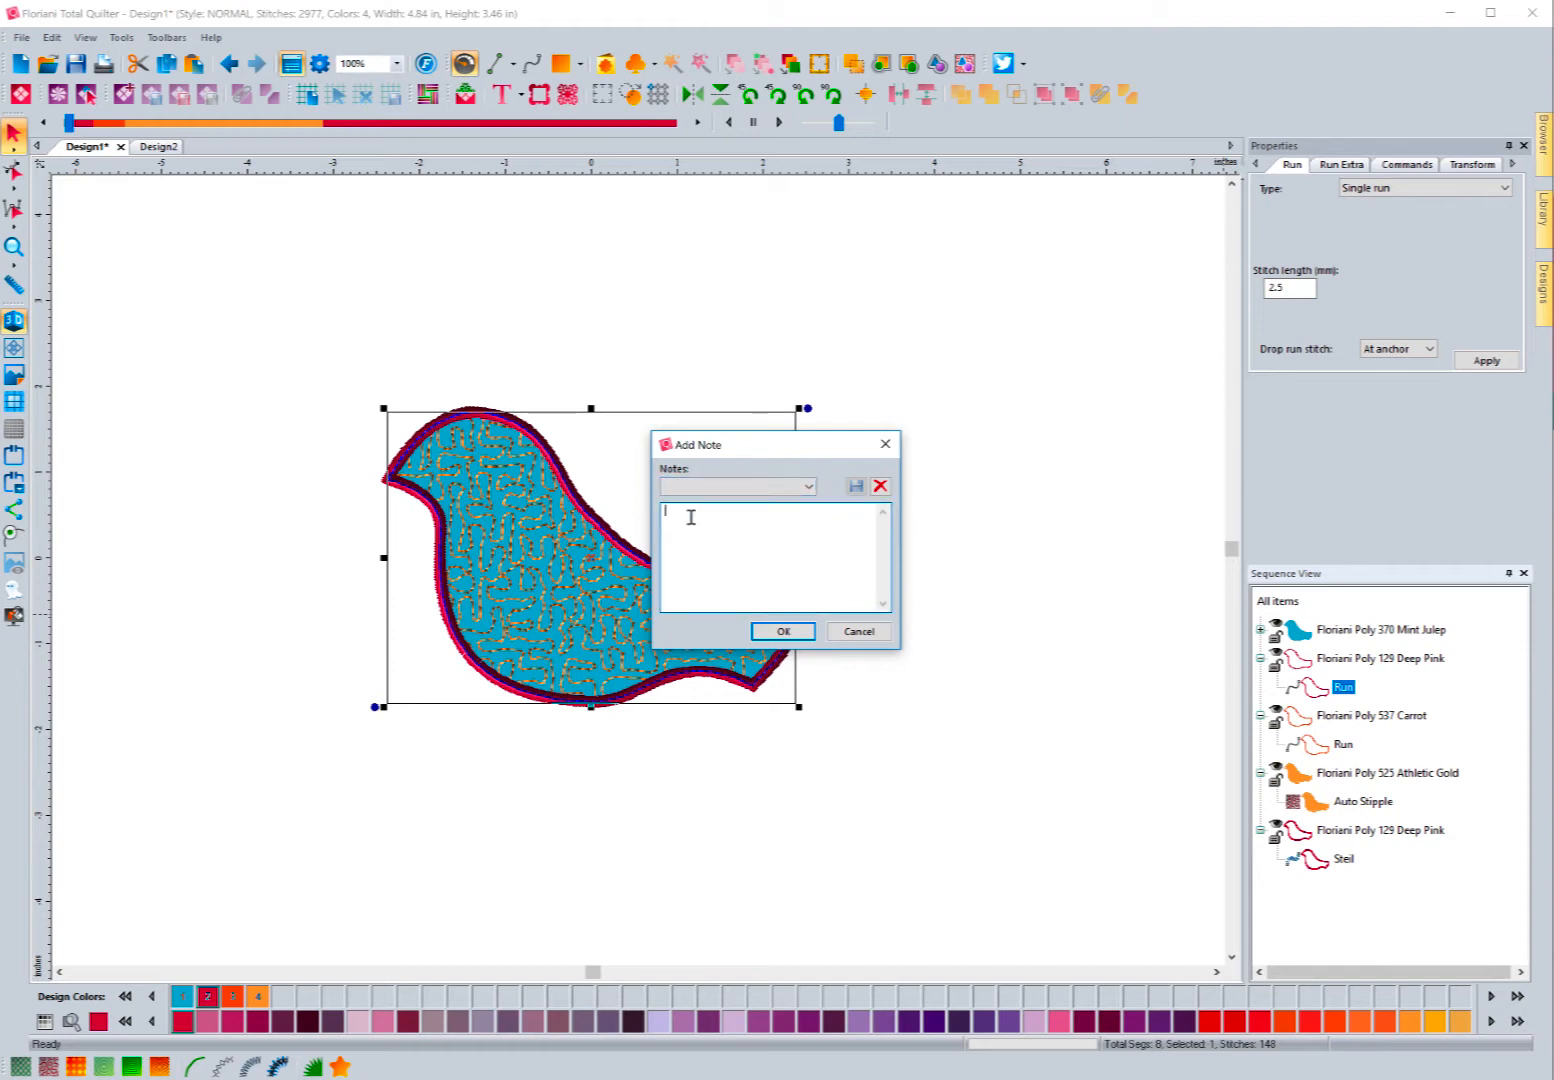
{"action": "type", "text": "Before proceeding lay fabric over placement"}
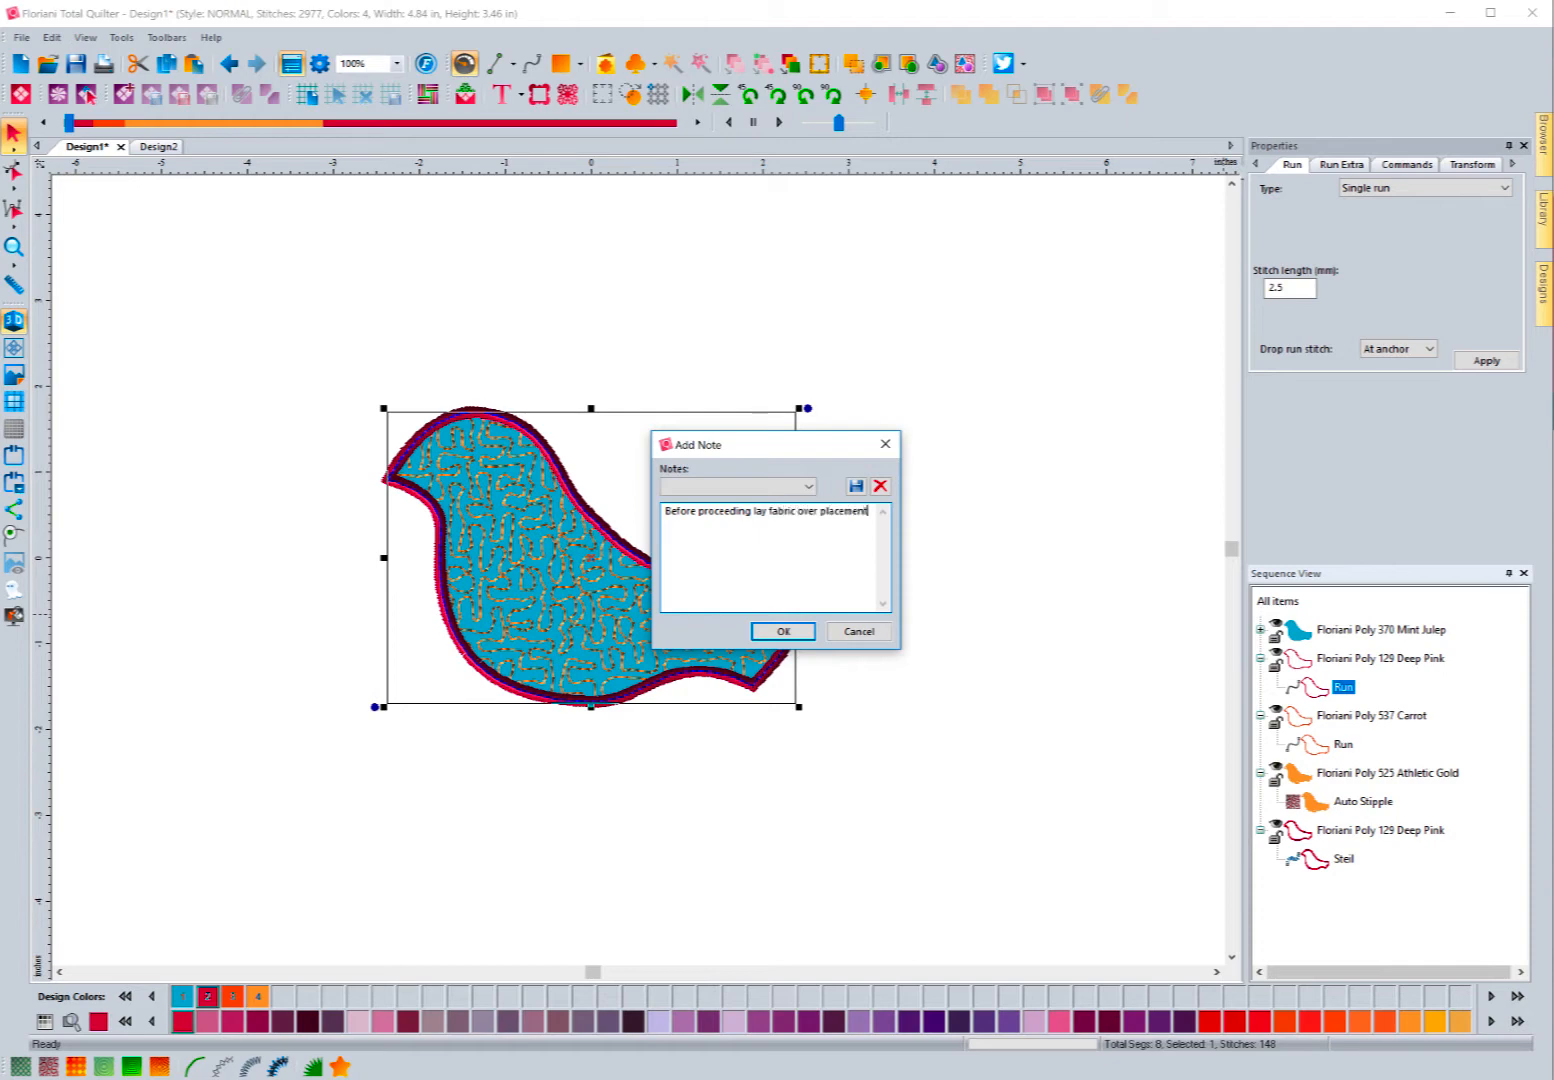
{"action": "type", "text": " stitch"}
Save the note text for reuse under the title "Placement Note" and insert the note into the sequence.
{"action": "left_click", "coordinate": [855, 487]}
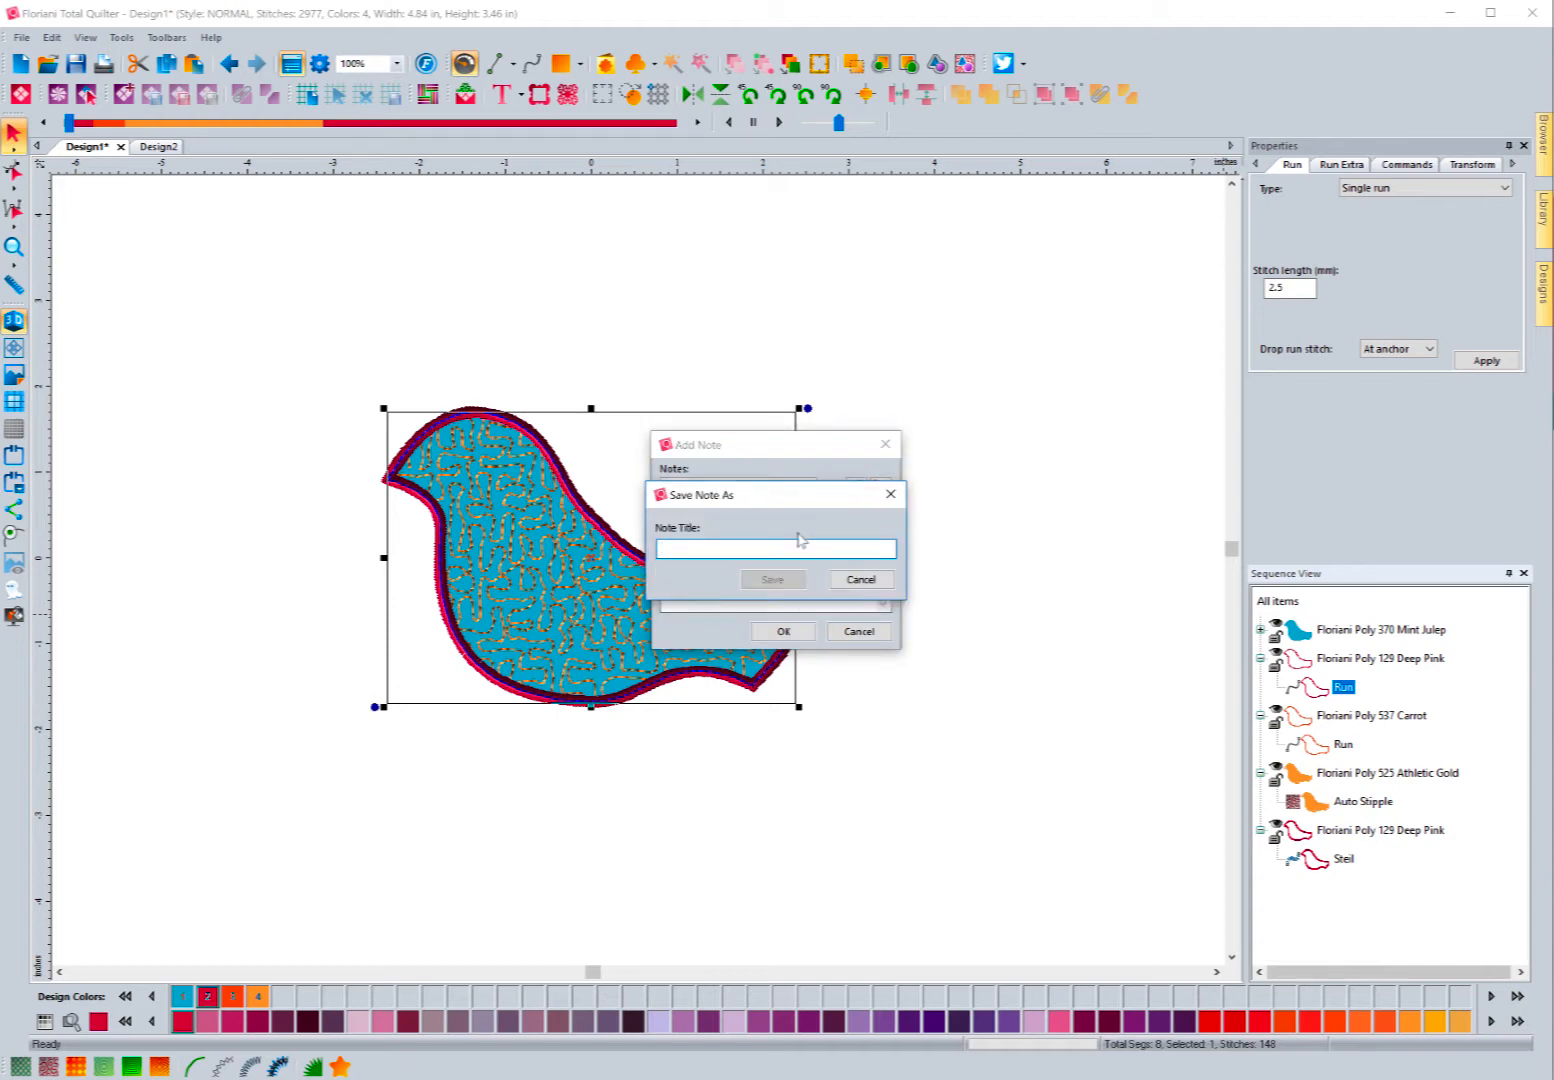
{"action": "type", "text": "Placement"}
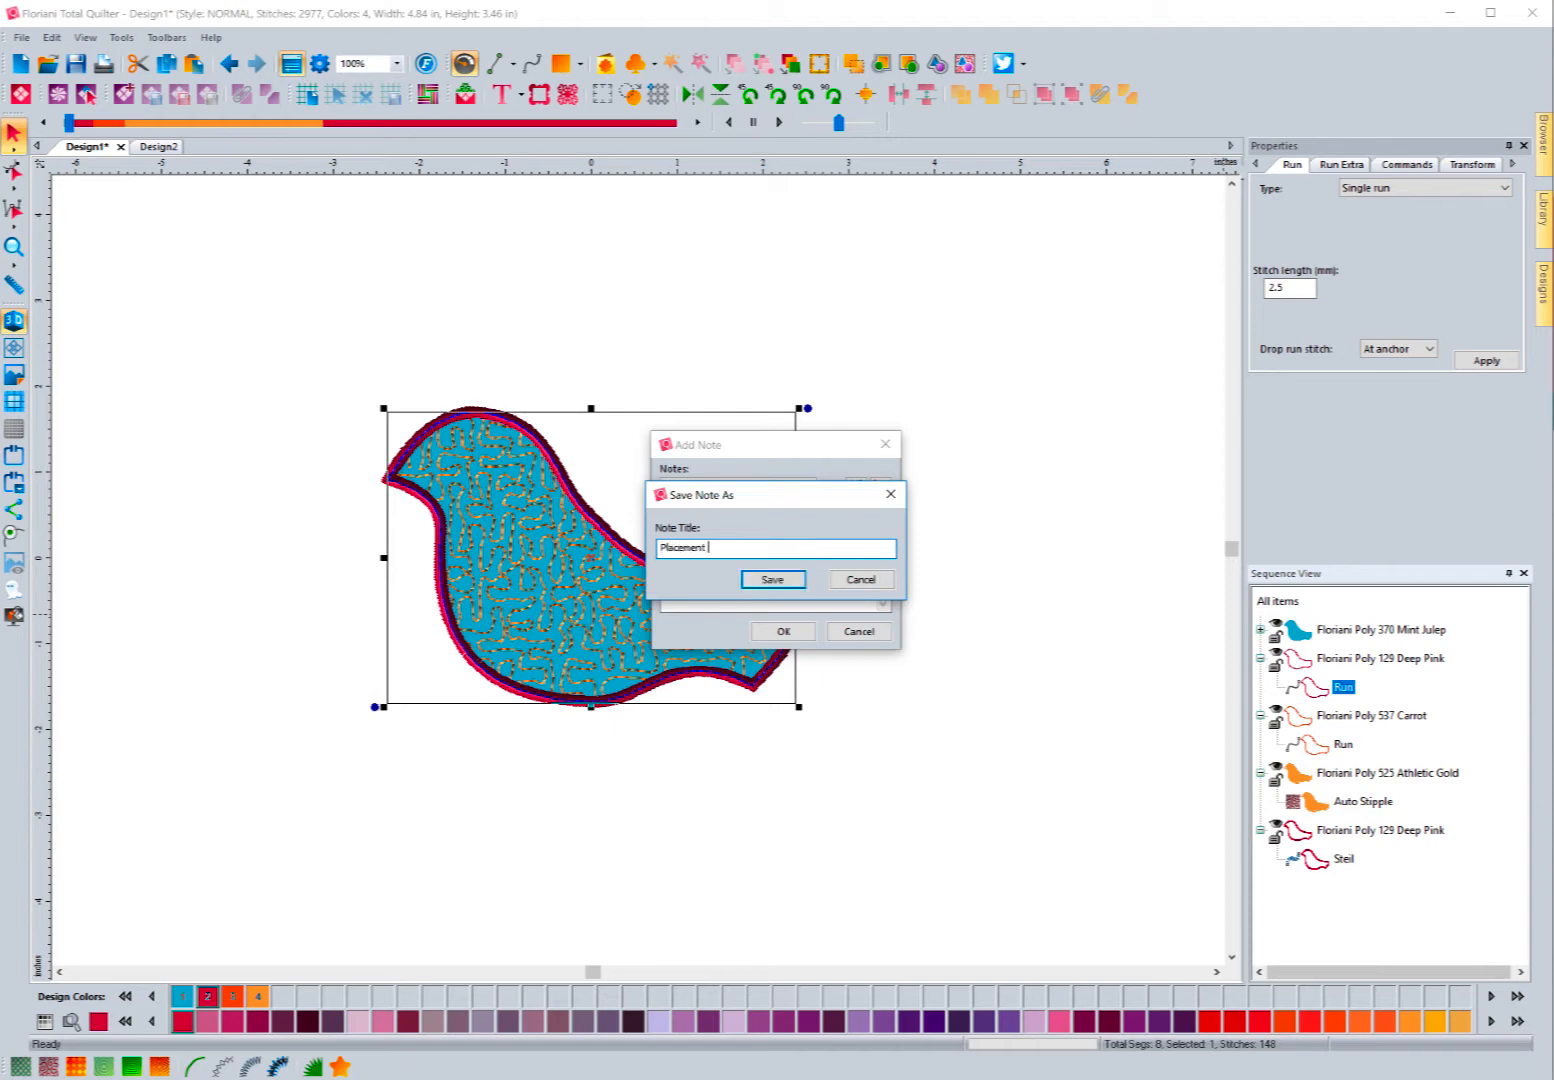
{"action": "type", "text": " Note"}
{"action": "left_click", "coordinate": [775, 580]}
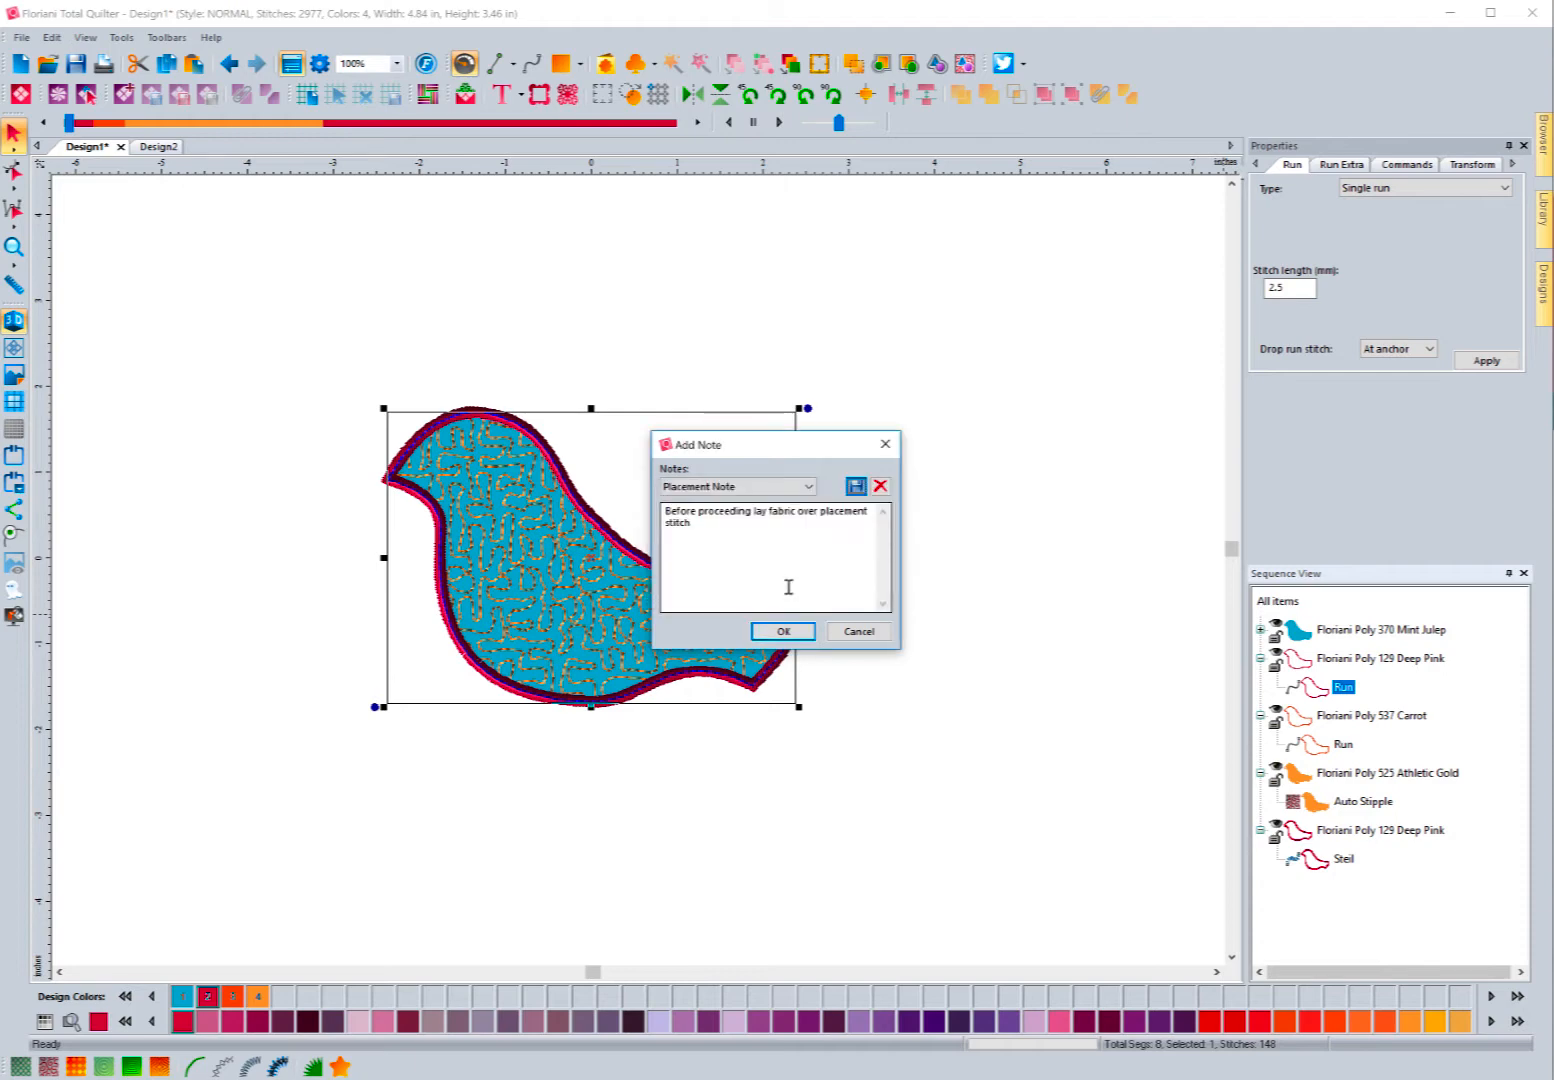
{"action": "left_click", "coordinate": [774, 631]}
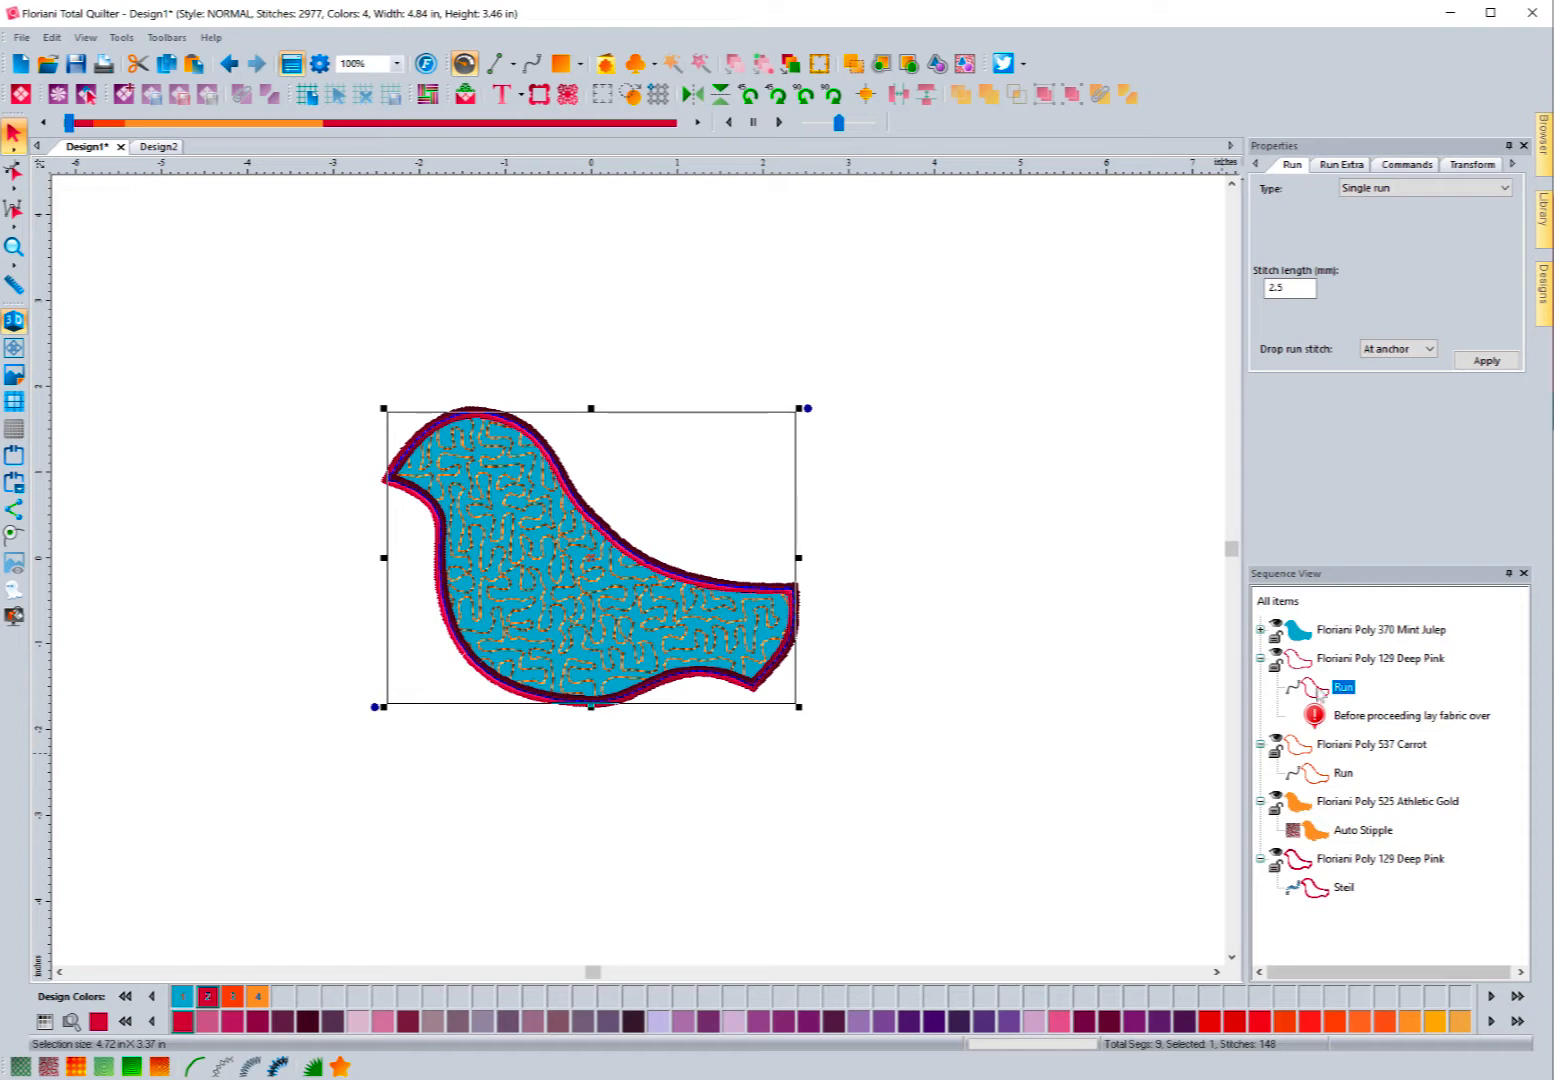
Start a note after the Carrot run reading "Before proceeding cut excess fabric from around the tackdown stitch".
{"action": "left_click", "coordinate": [1326, 783]}
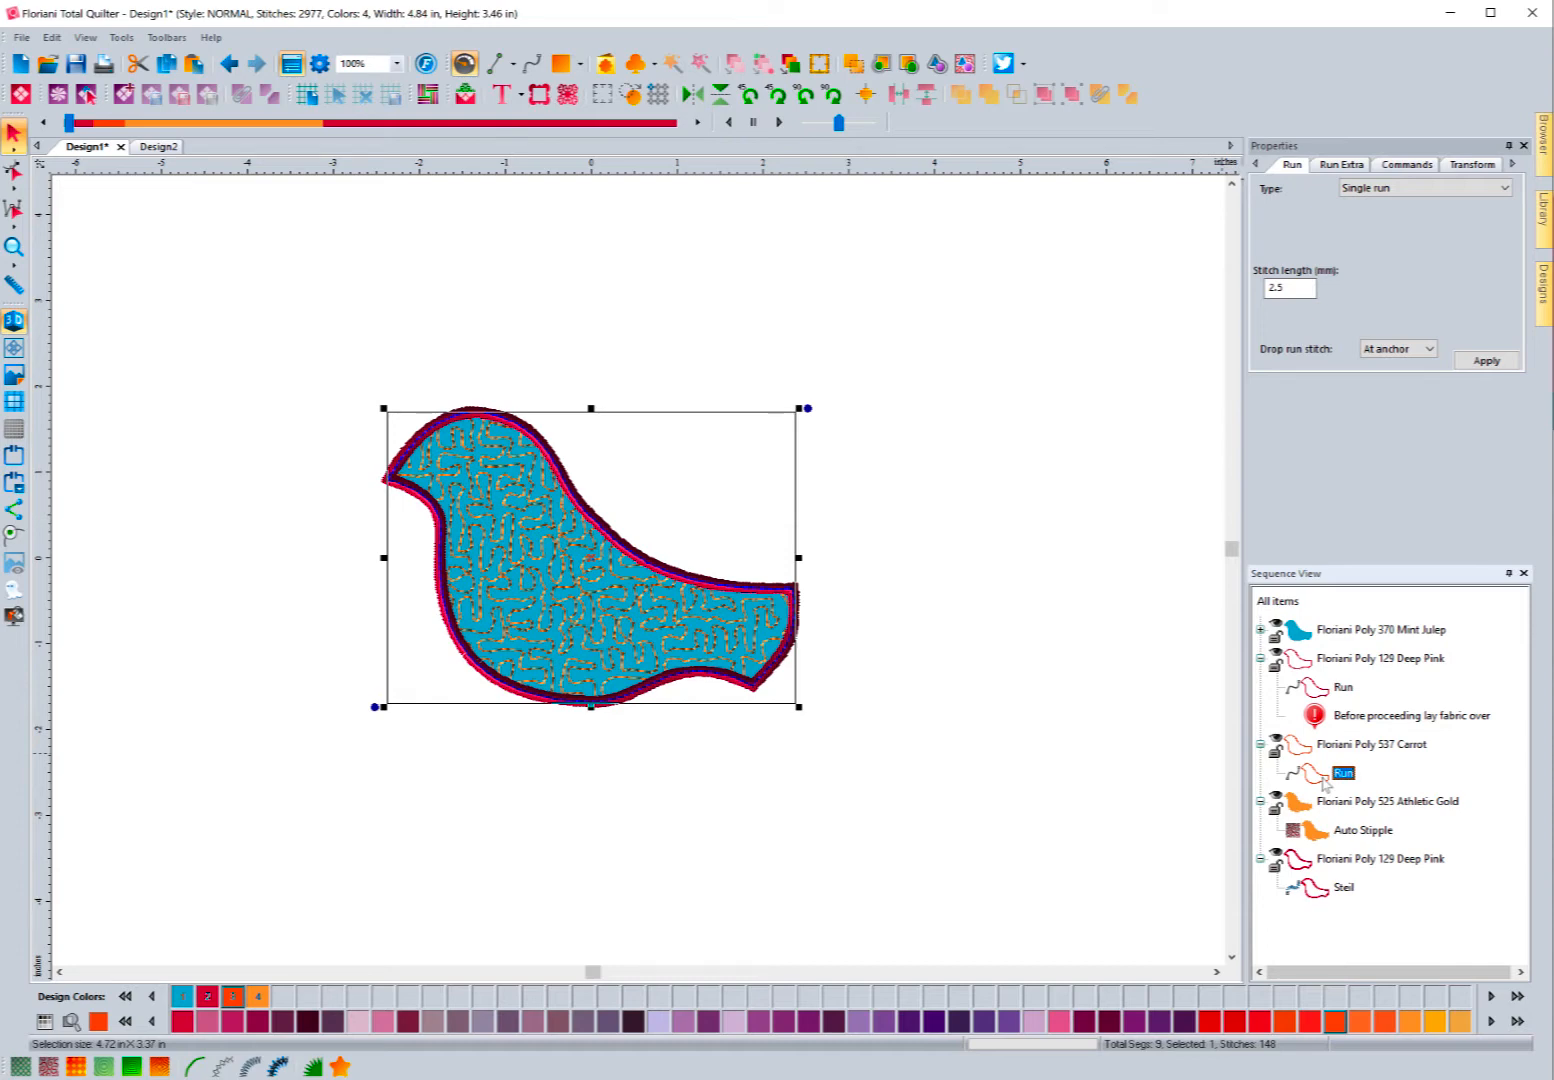
{"action": "right_click", "coordinate": [1326, 783]}
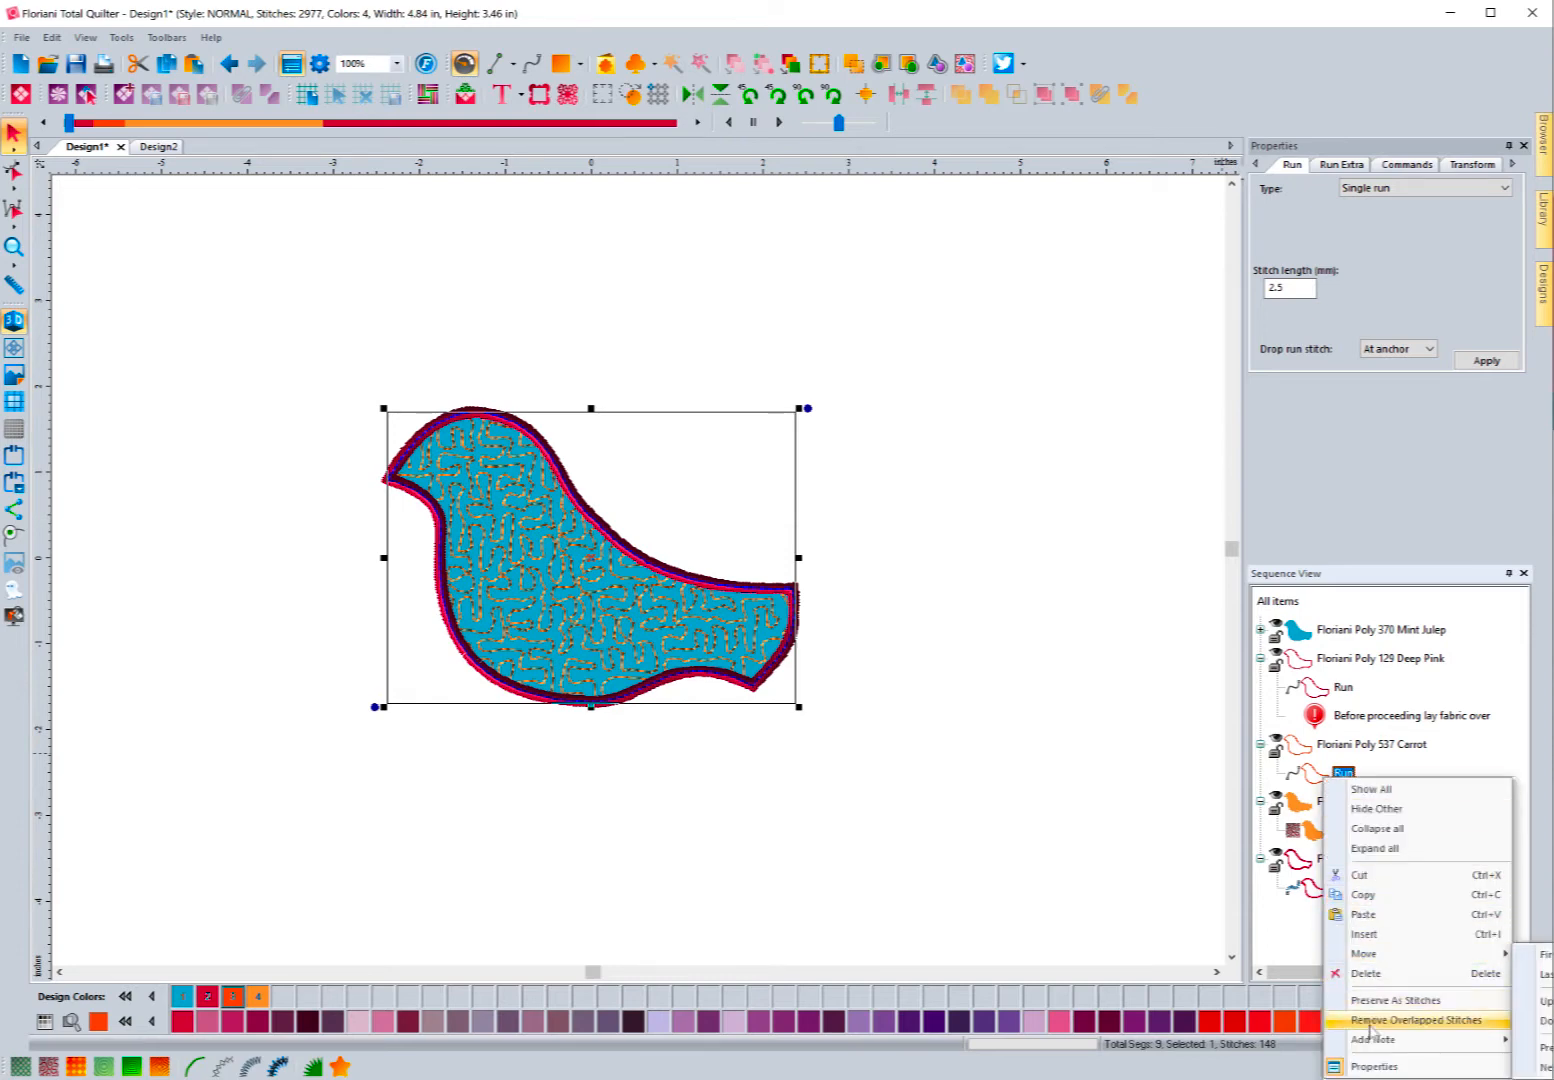
{"action": "mouse_move", "coordinate": [1490, 1040]}
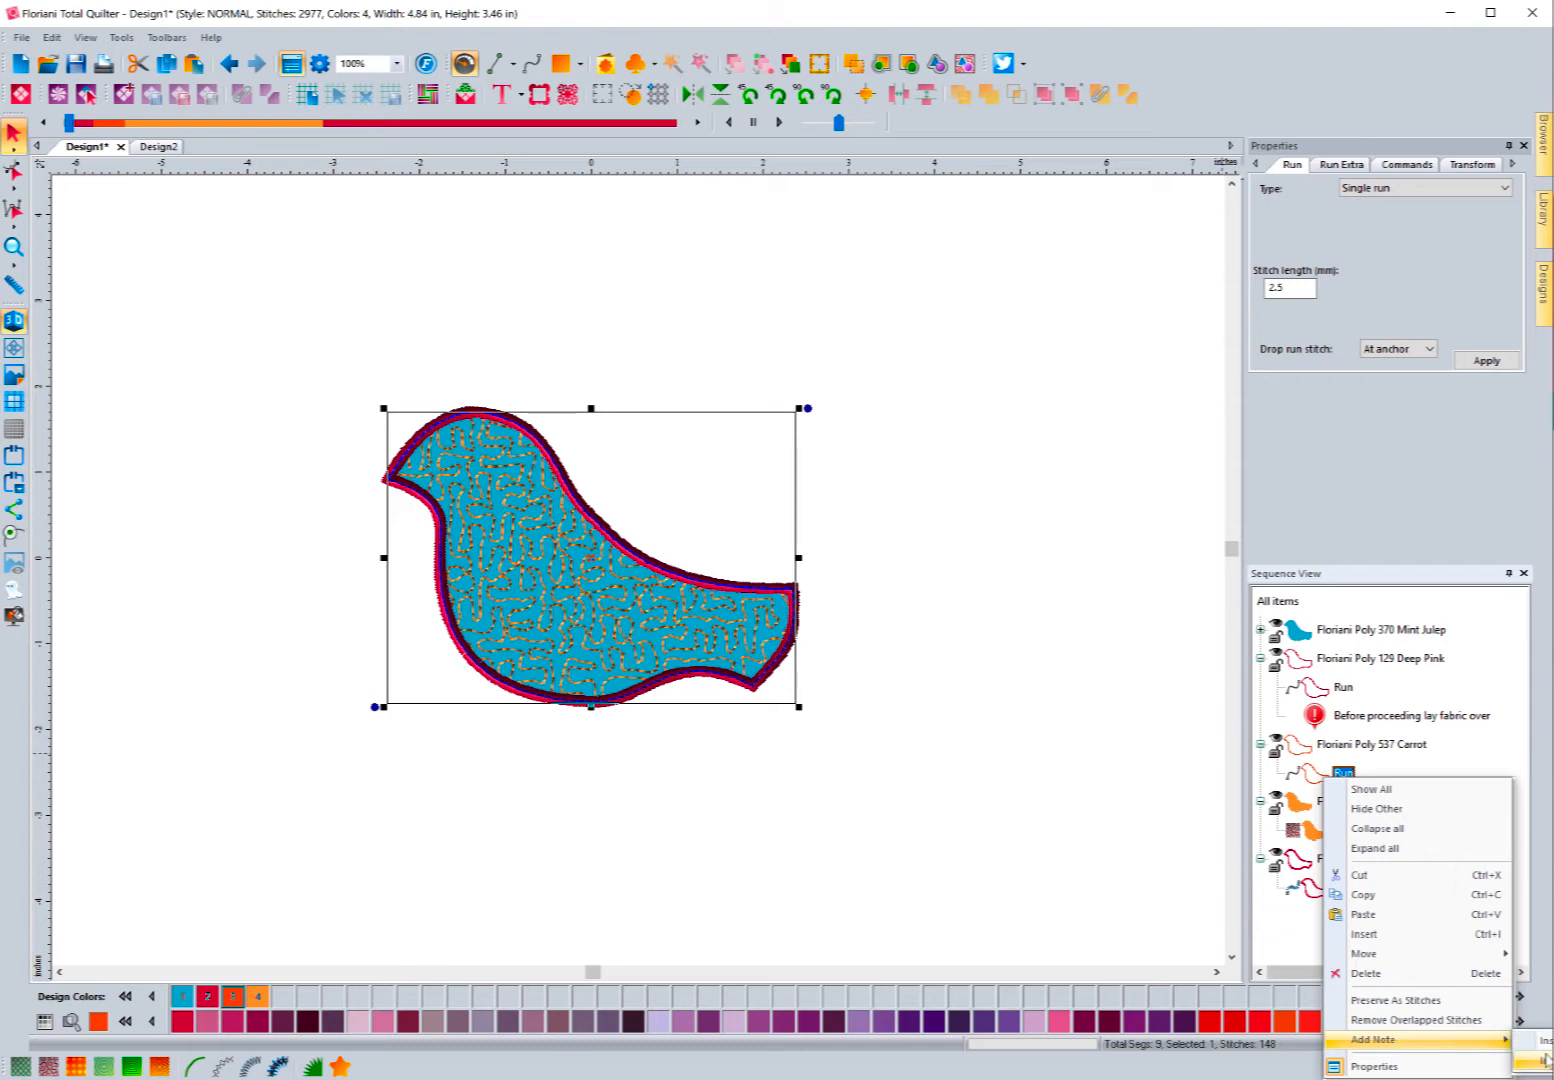
{"action": "left_click", "coordinate": [1545, 1060]}
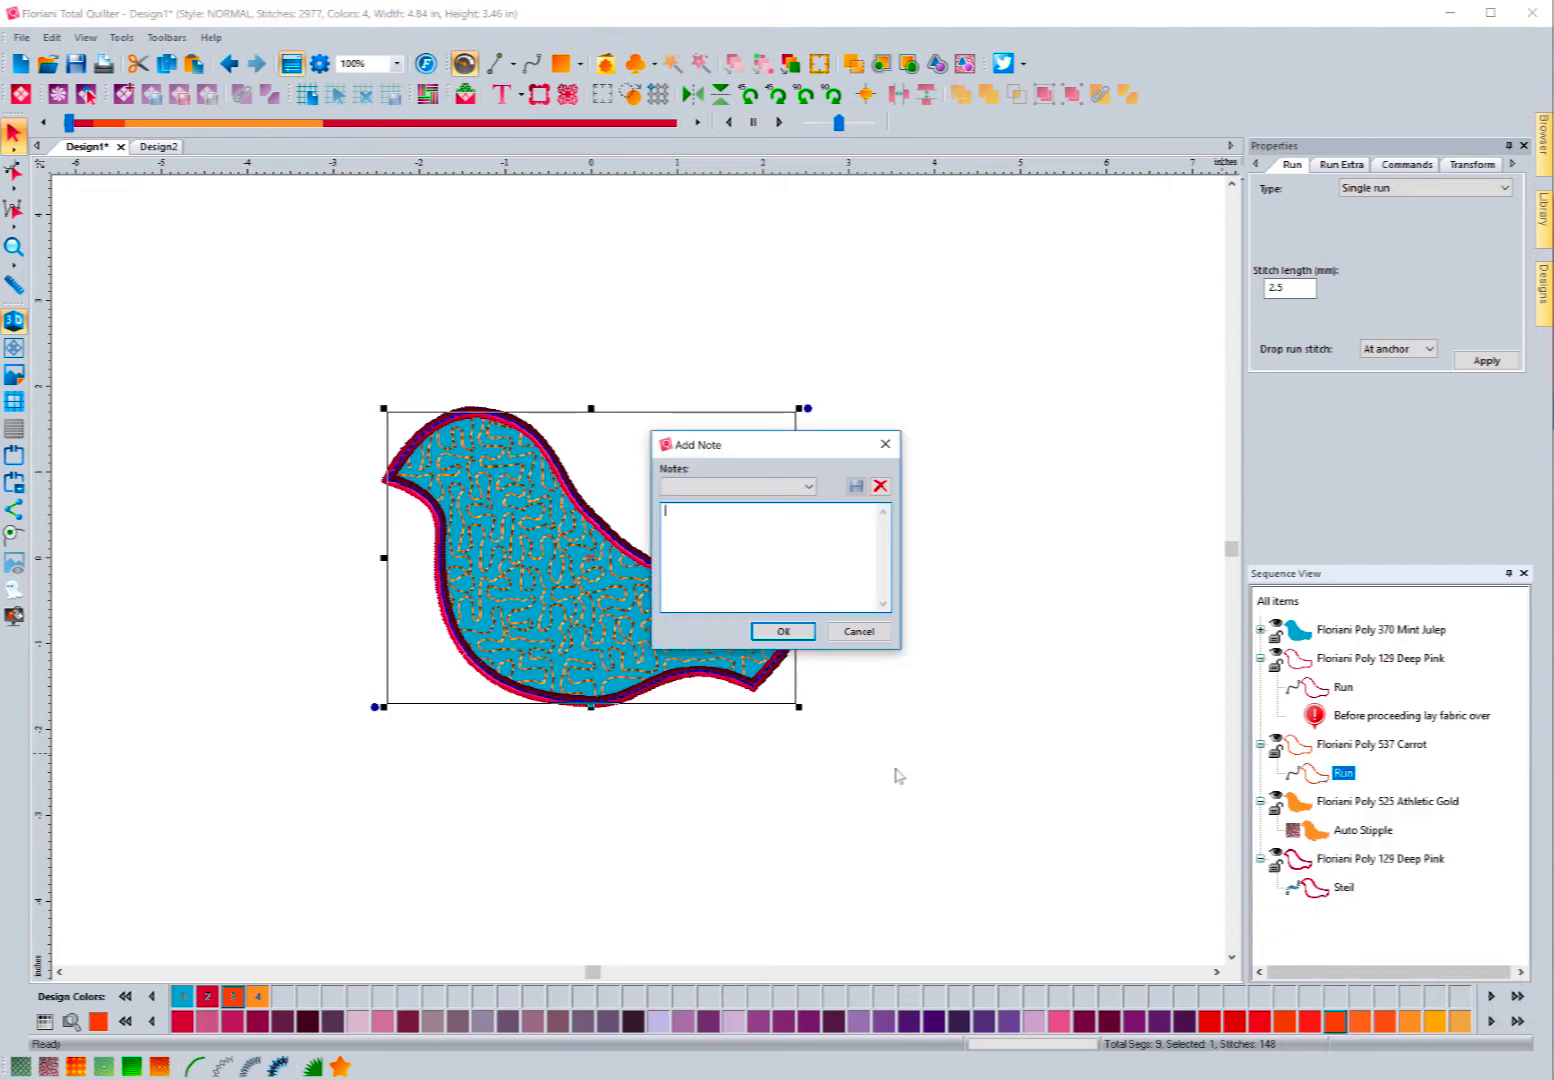
{"action": "type", "text": "Before proceeding cut ex"}
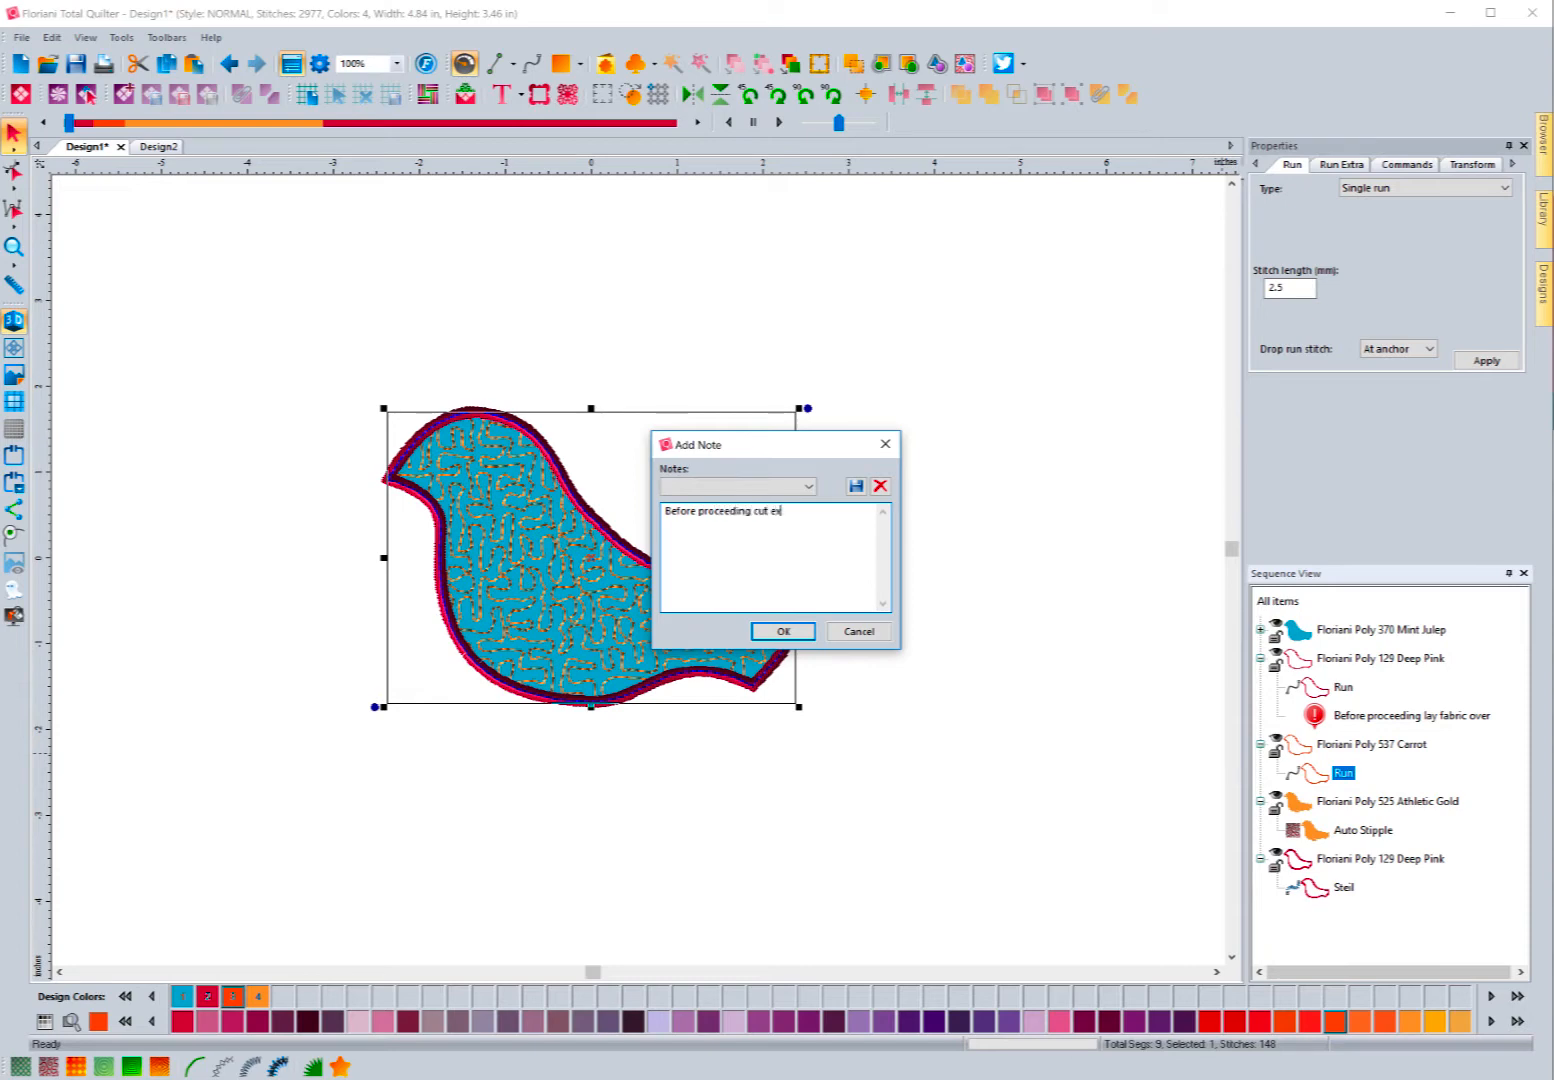
{"action": "type", "text": "cess fabric from around the tackdown stitch"}
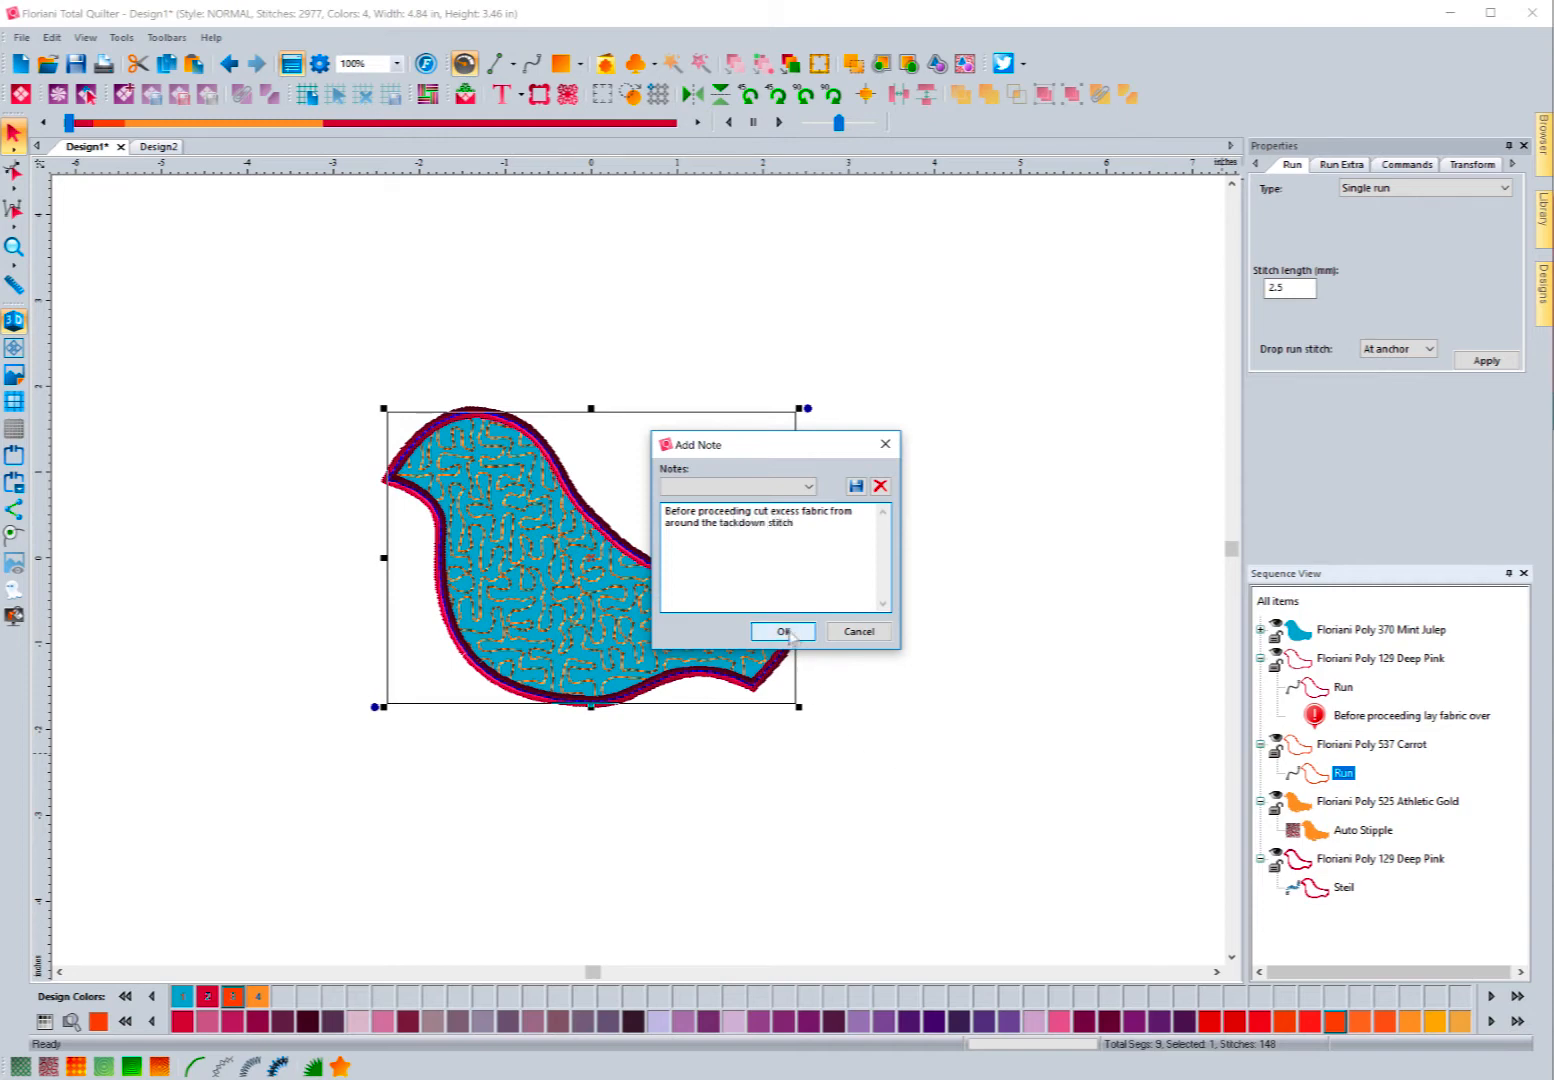
Save the trimming instruction for reuse as "Tackdown Note" and insert it after the Carrot run.
{"action": "left_click", "coordinate": [856, 486]}
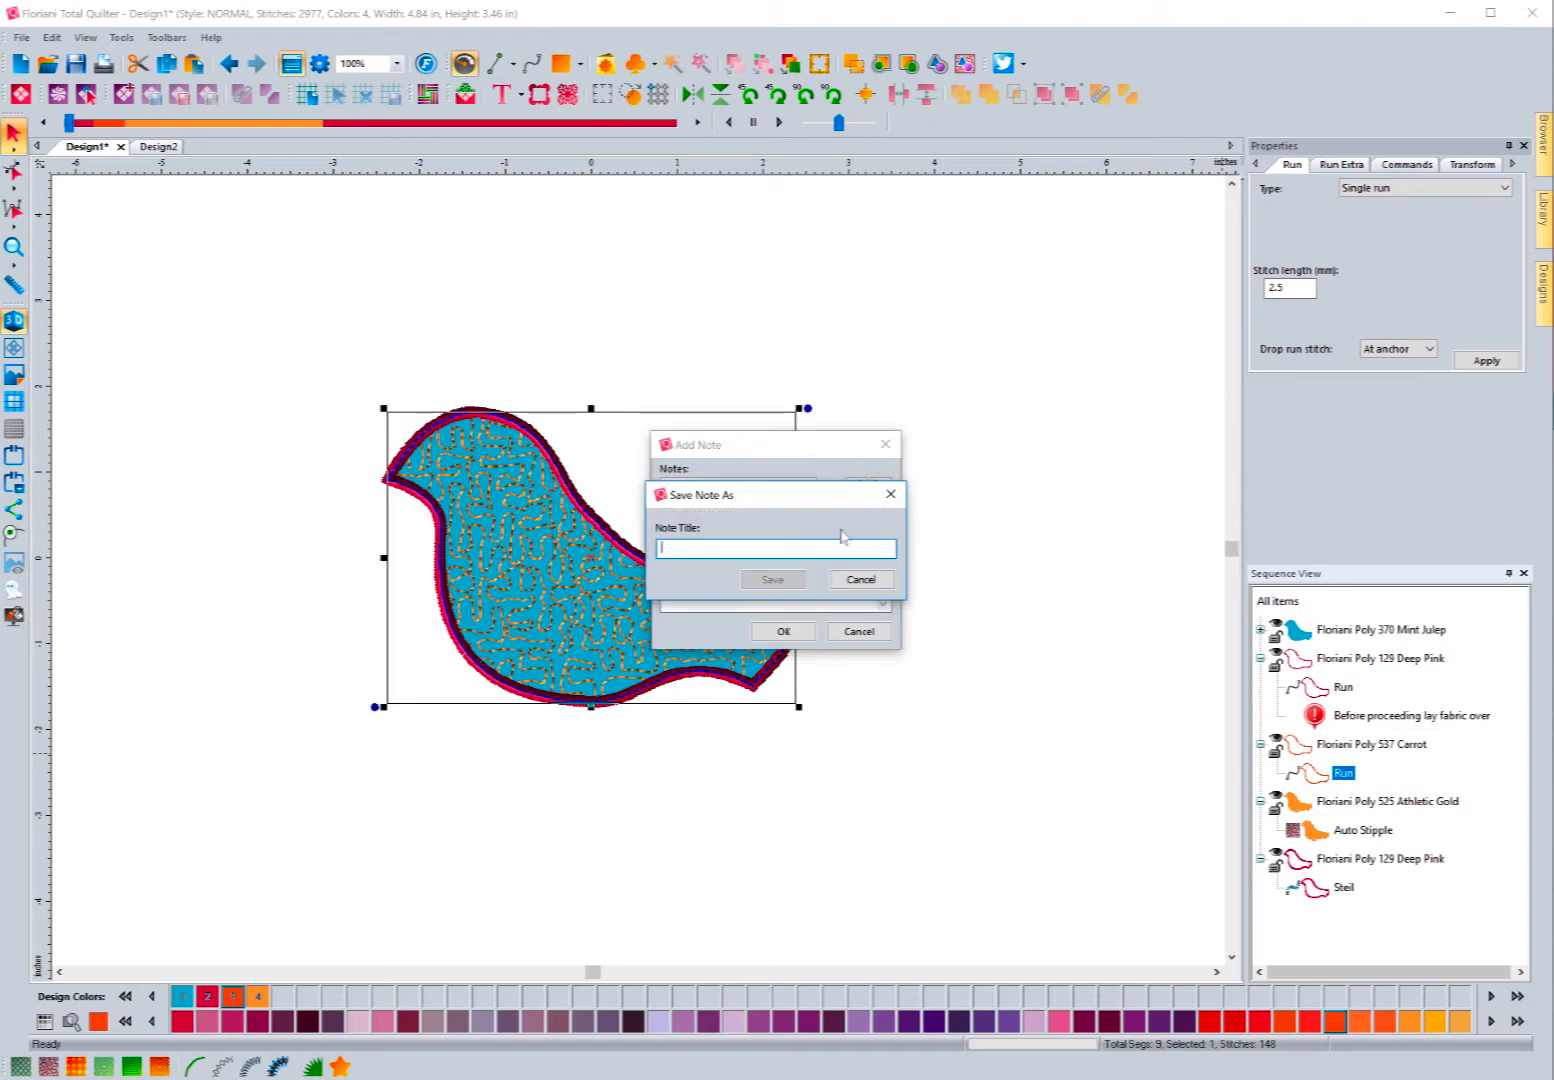
{"action": "type", "text": "Tackdown Note"}
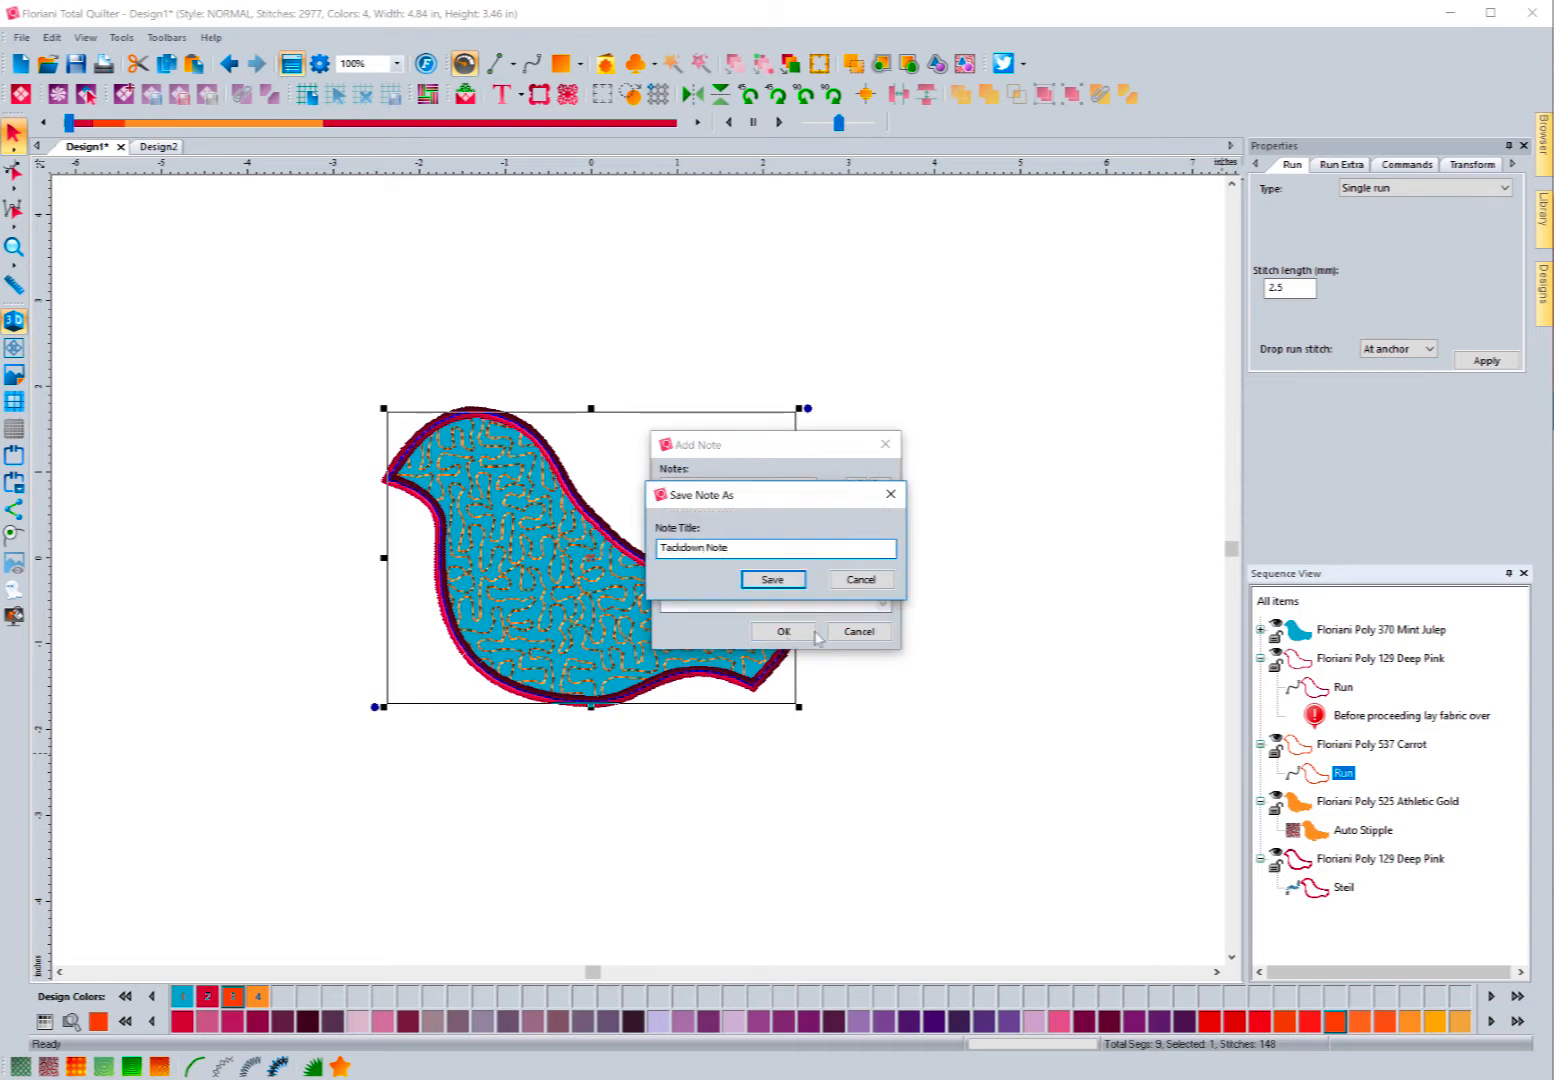
{"action": "left_click", "coordinate": [773, 580]}
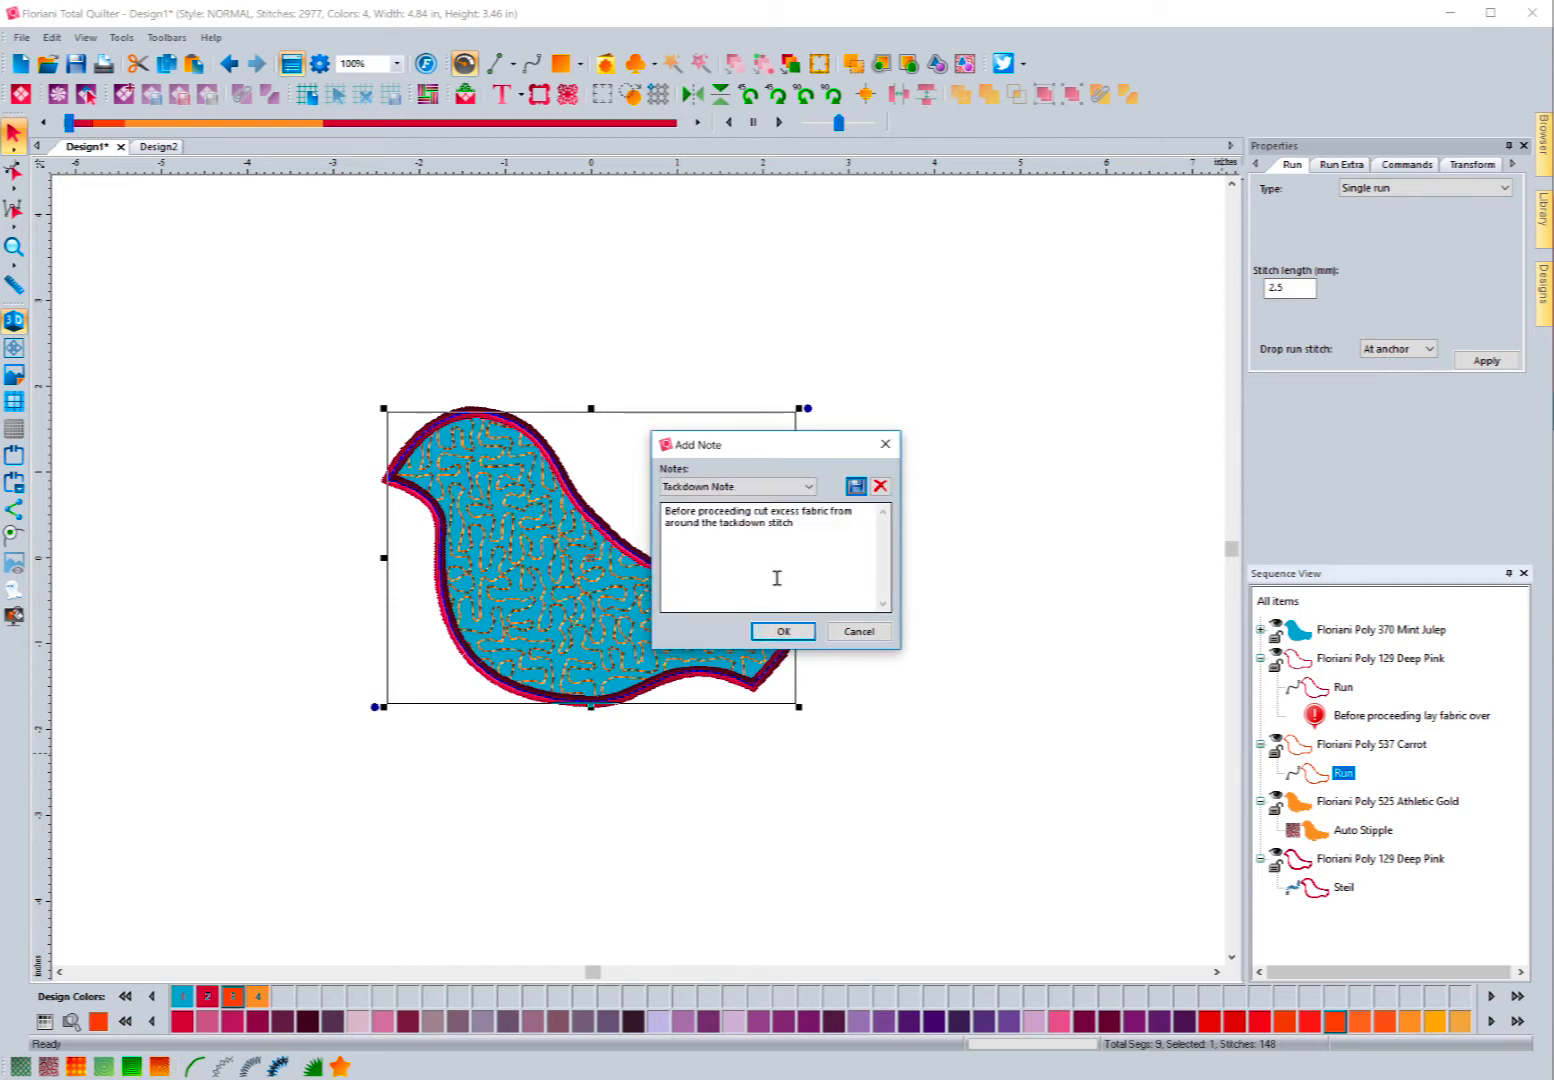
{"action": "left_click", "coordinate": [781, 632]}
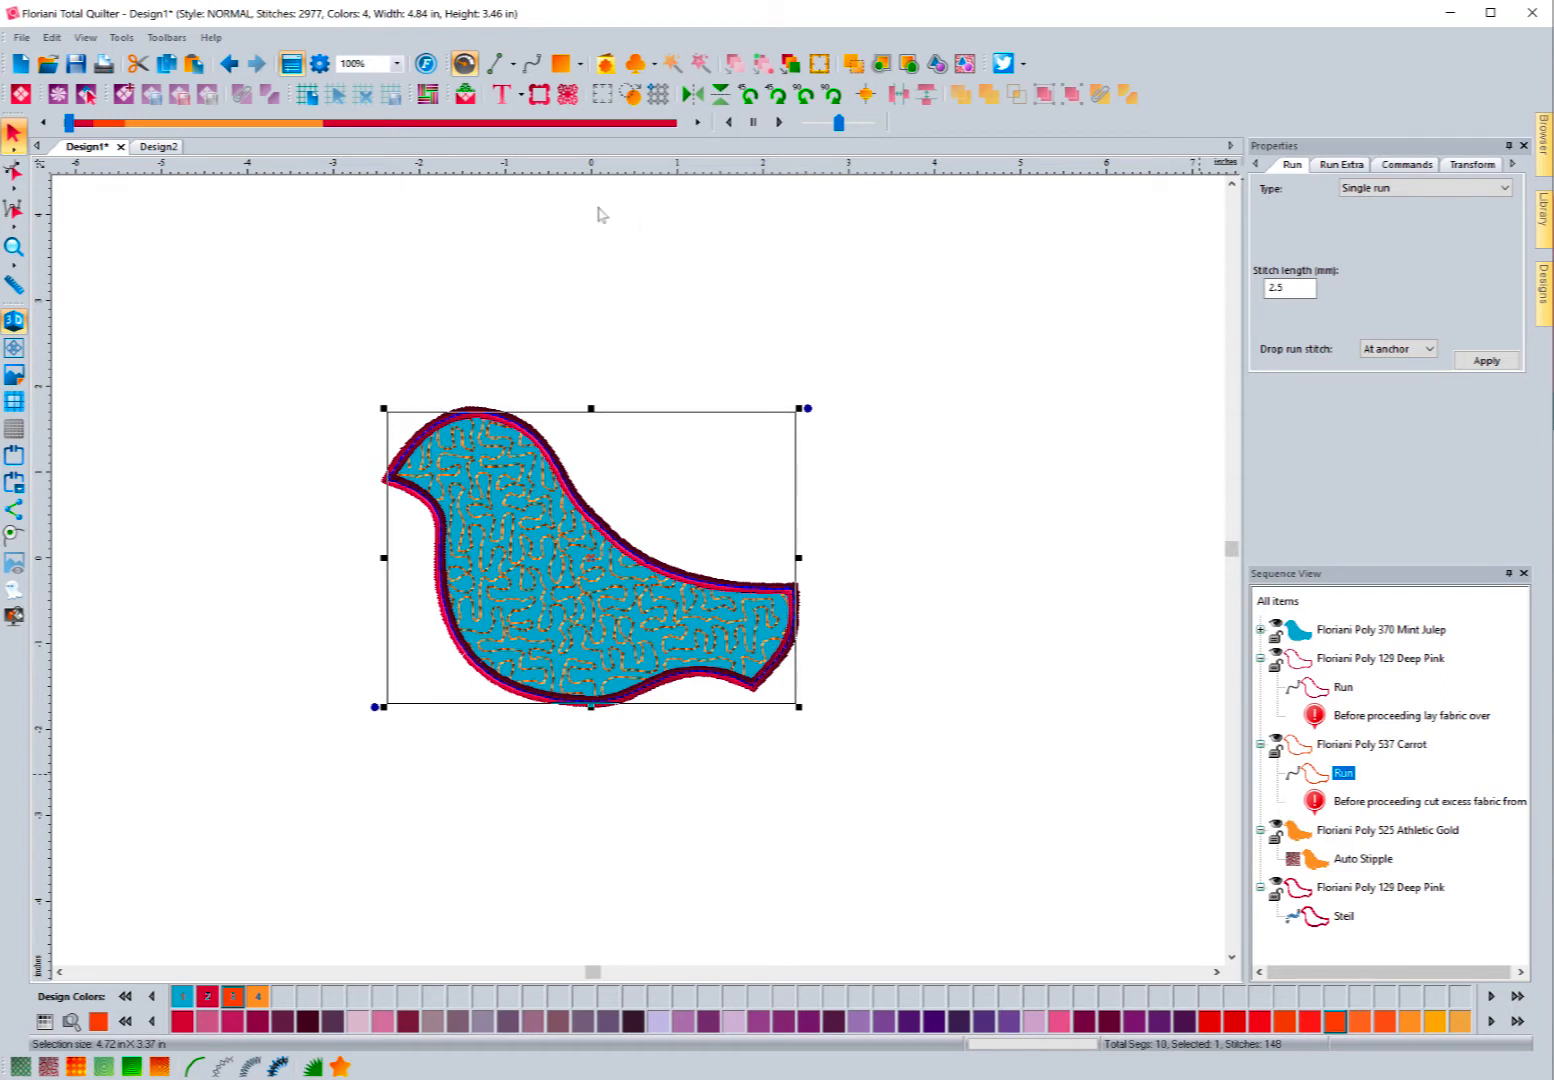
Preview the design's printout, check the notes on the Color Analysis page, and close the preview.
{"action": "left_click", "coordinate": [103, 66]}
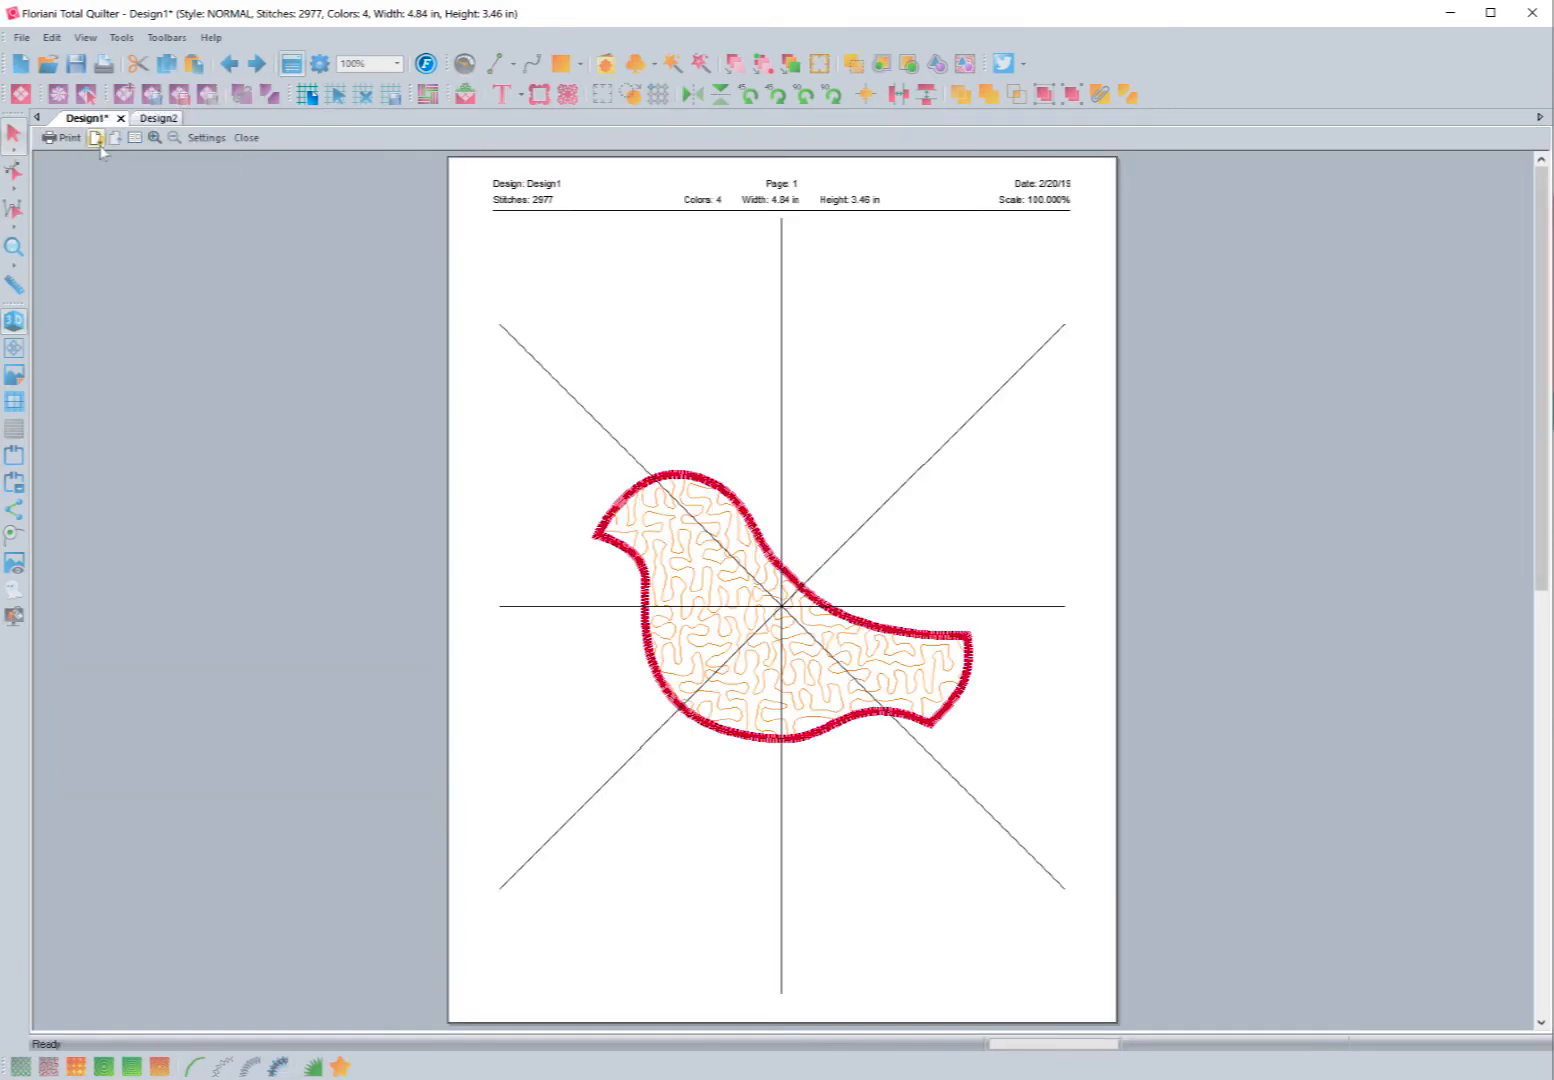
{"action": "left_click", "coordinate": [96, 140]}
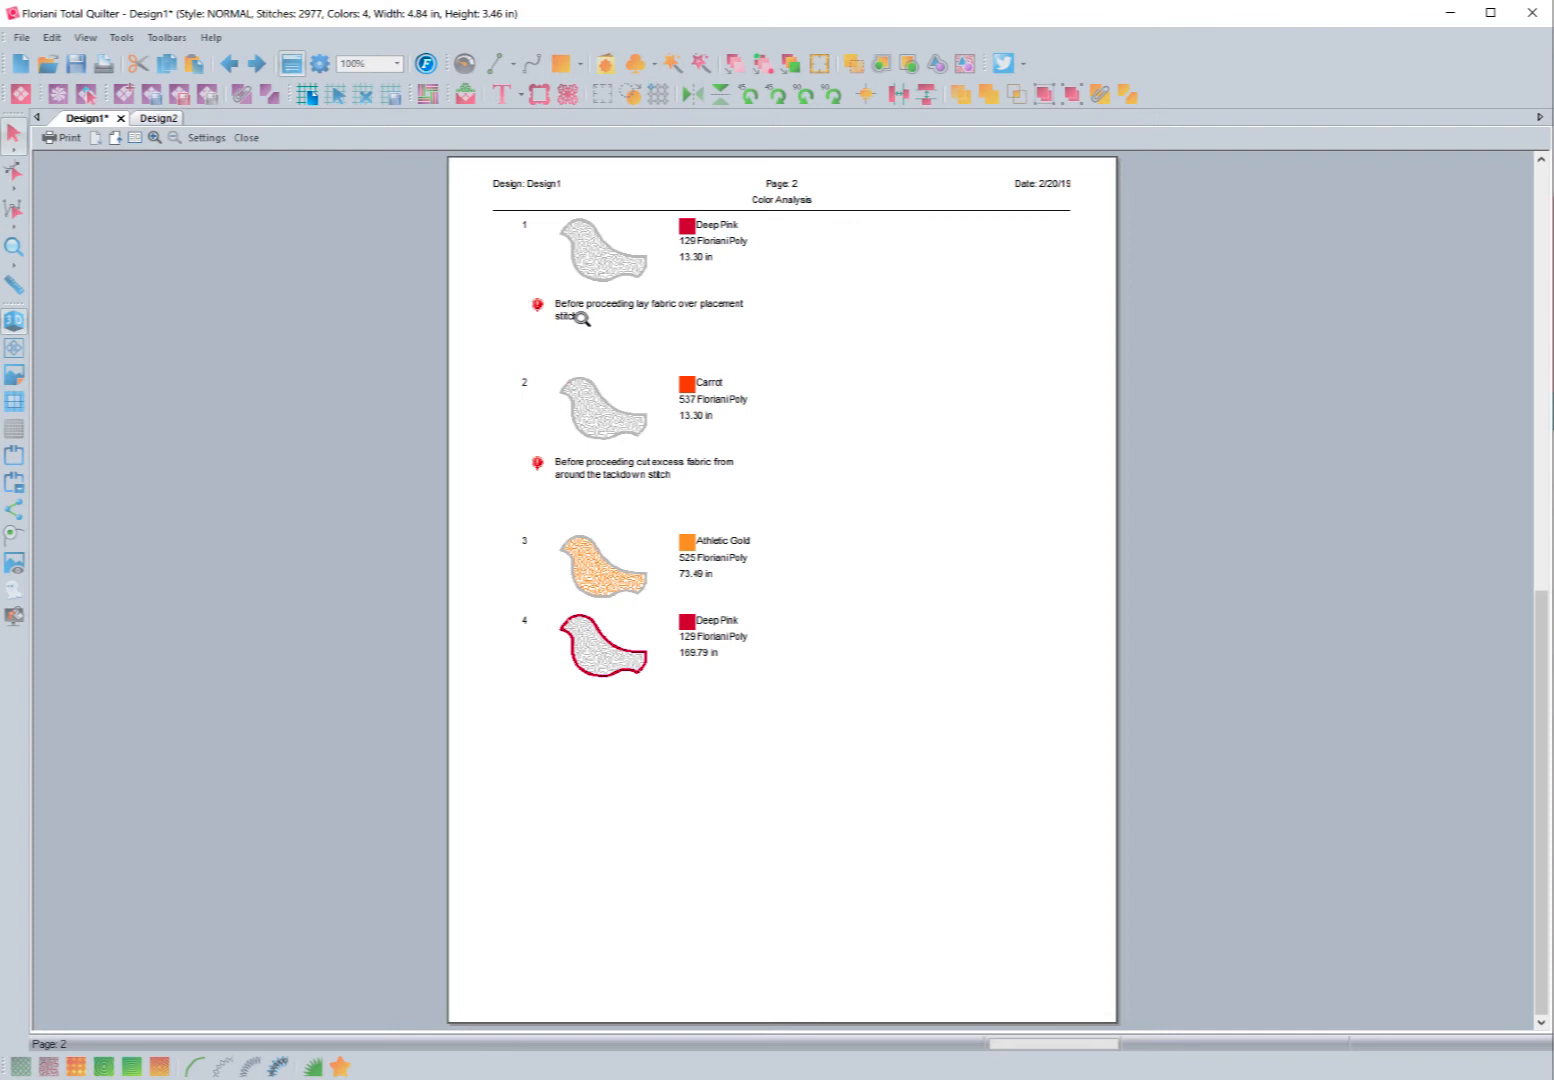
{"action": "left_click", "coordinate": [245, 139]}
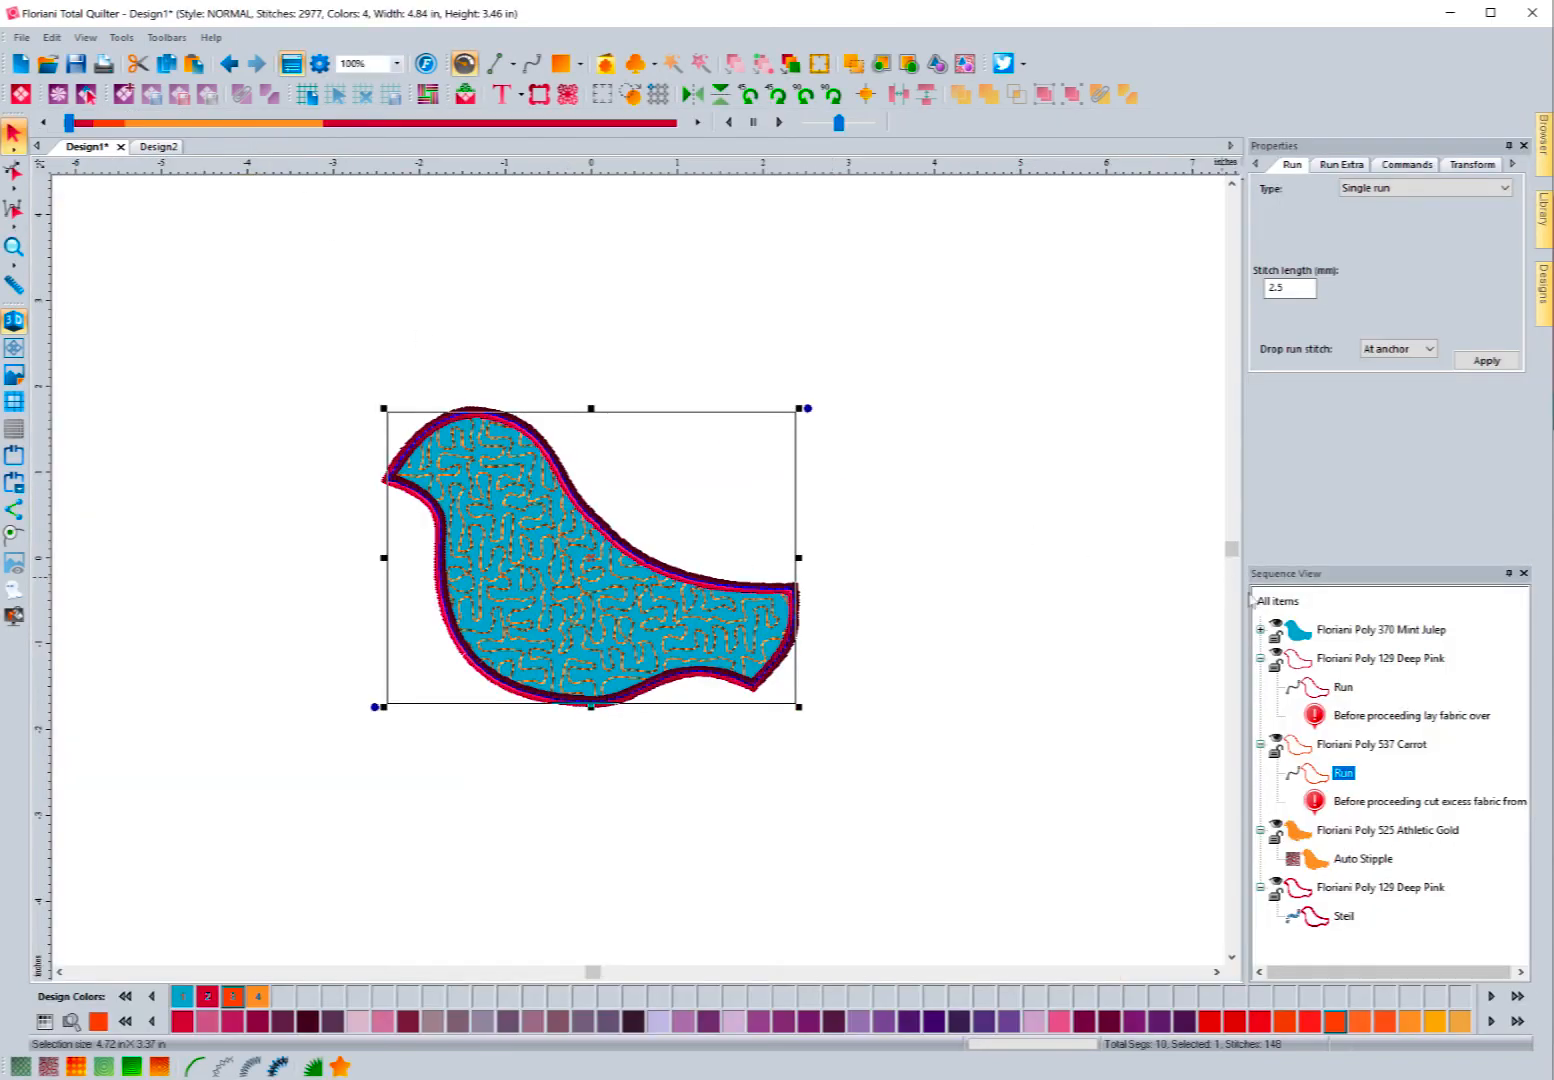
Insert the saved "Placement Note" after the last Mint Julep artwork object, and clear the selection.
{"action": "left_click", "coordinate": [1299, 632]}
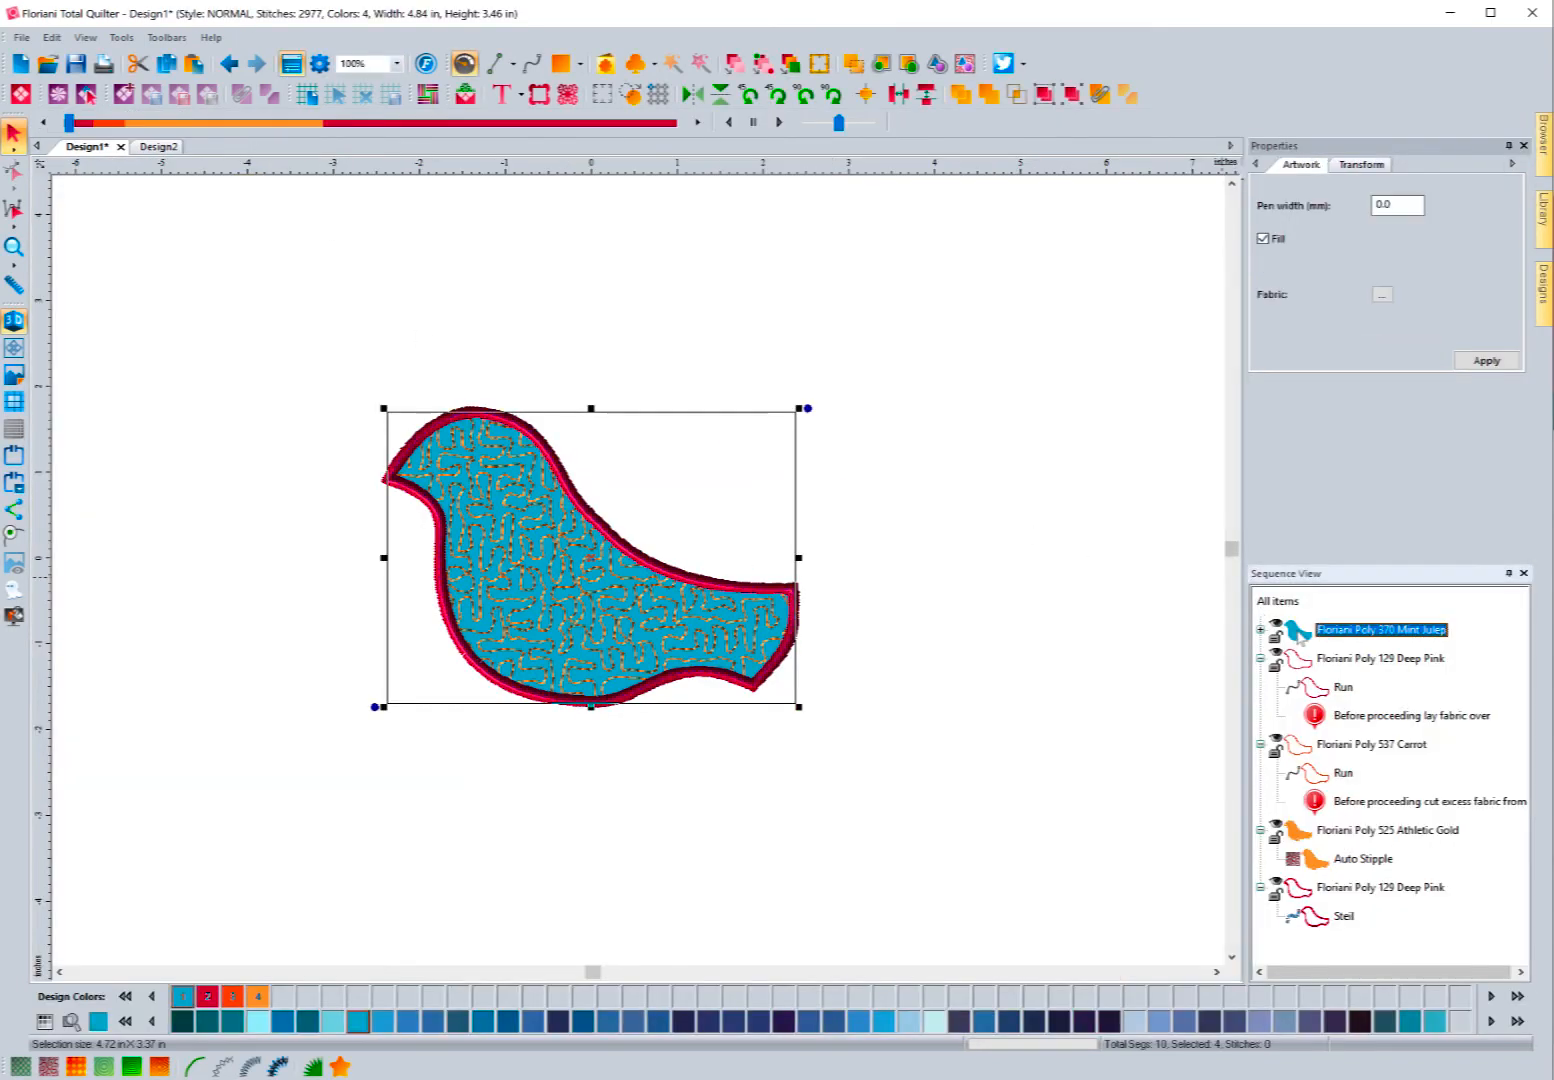
{"action": "left_click", "coordinate": [1261, 630]}
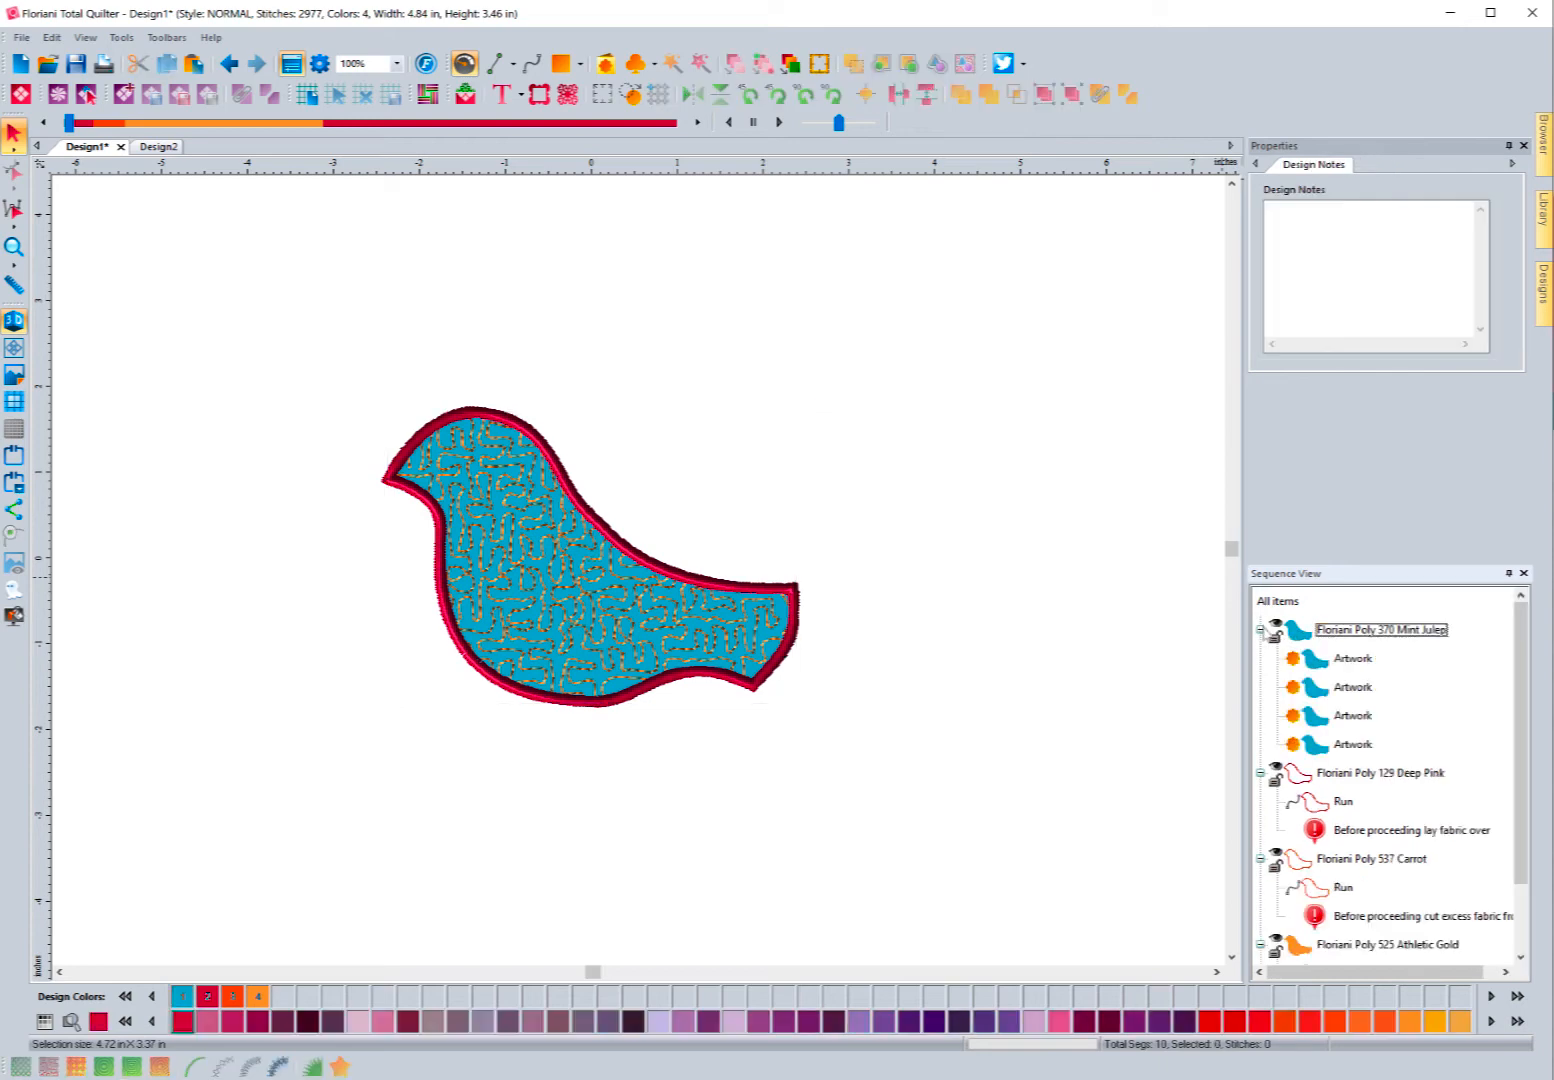
{"action": "left_click", "coordinate": [1328, 752]}
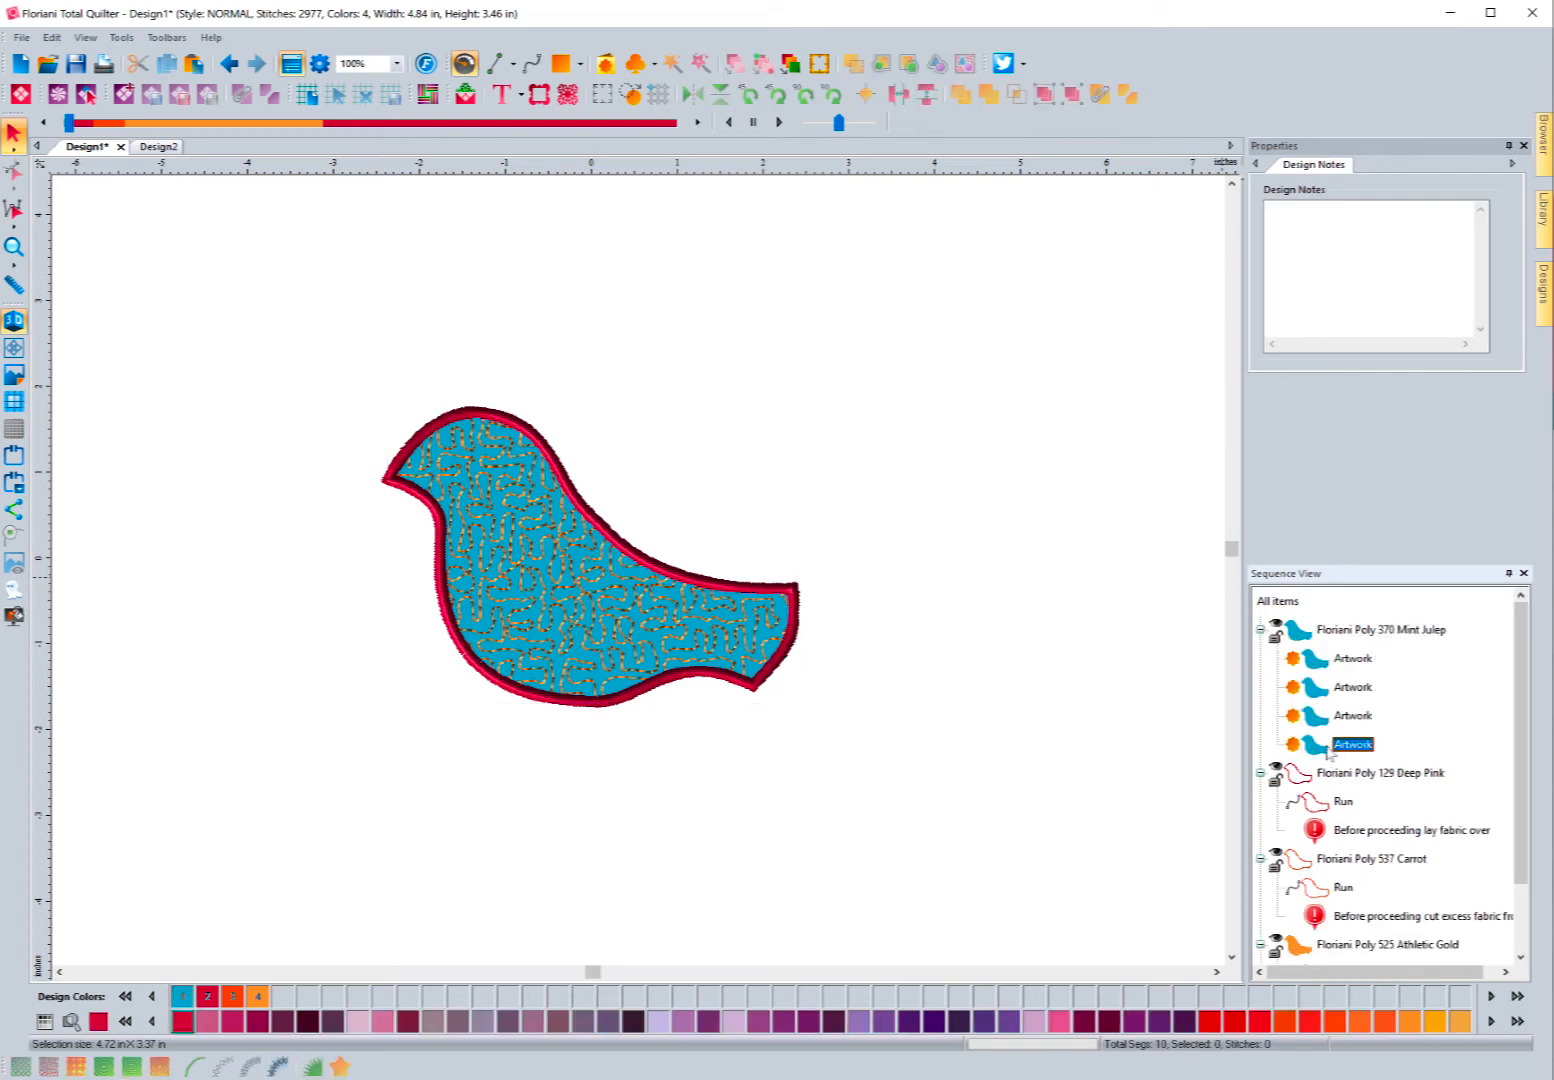
{"action": "right_click", "coordinate": [1328, 752]}
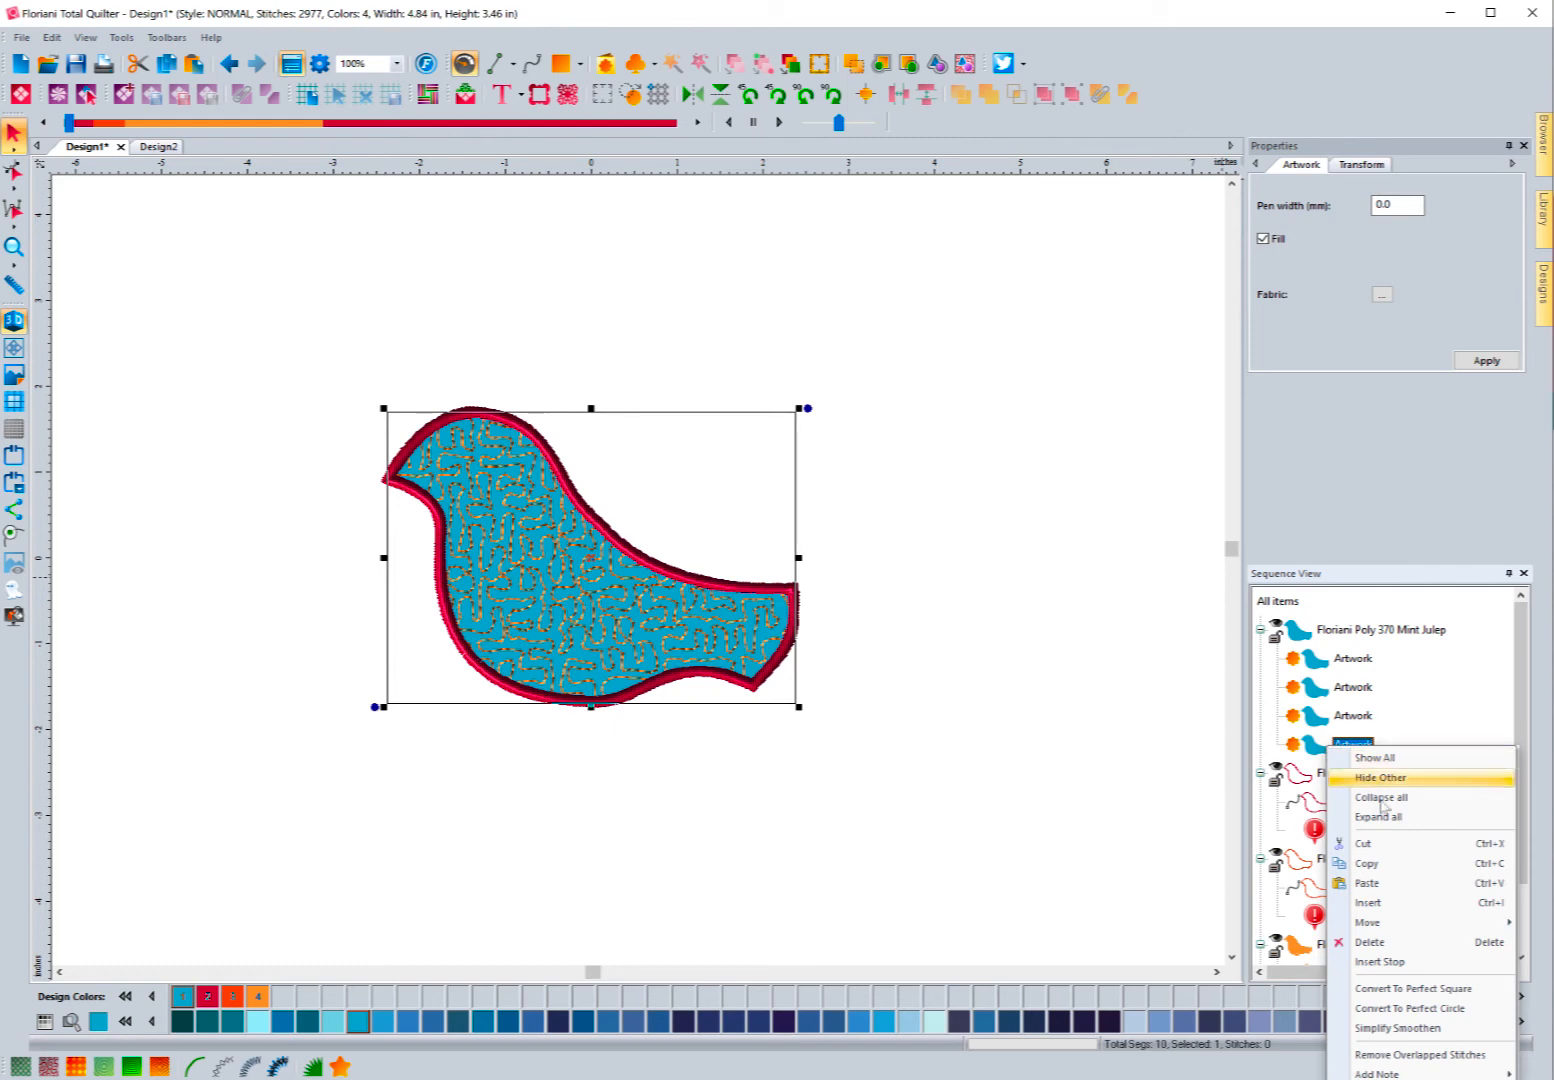
{"action": "mouse_move", "coordinate": [1395, 1073]}
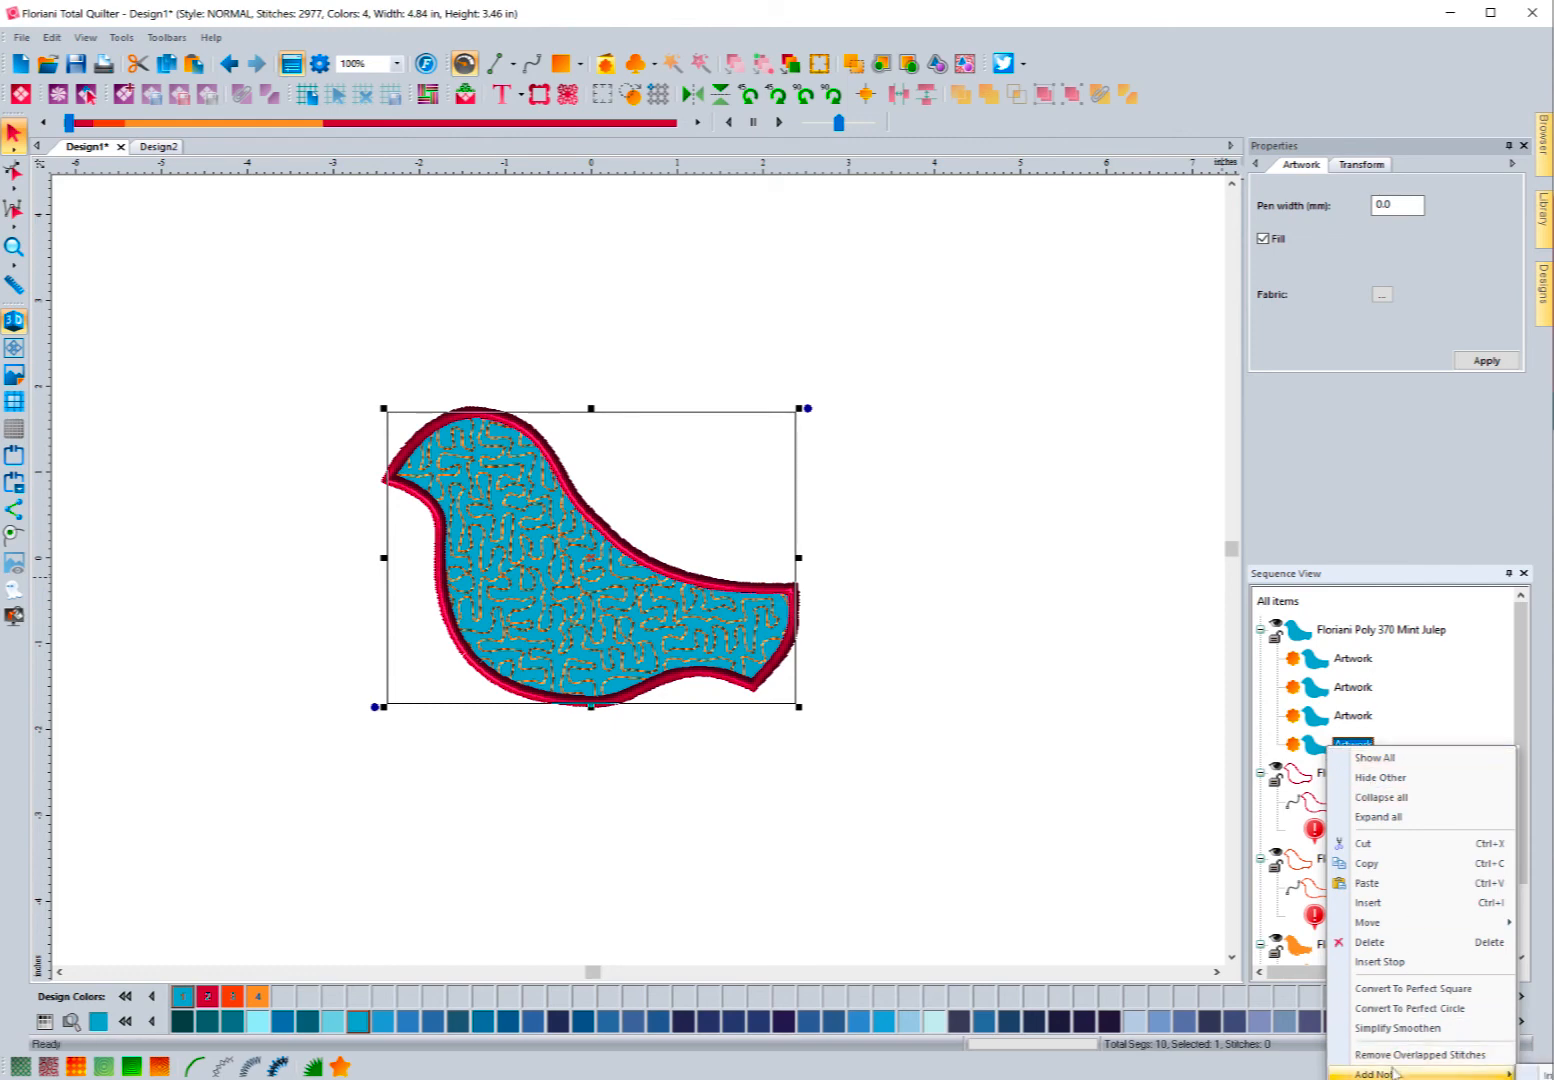
{"action": "left_click", "coordinate": [1395, 1073]}
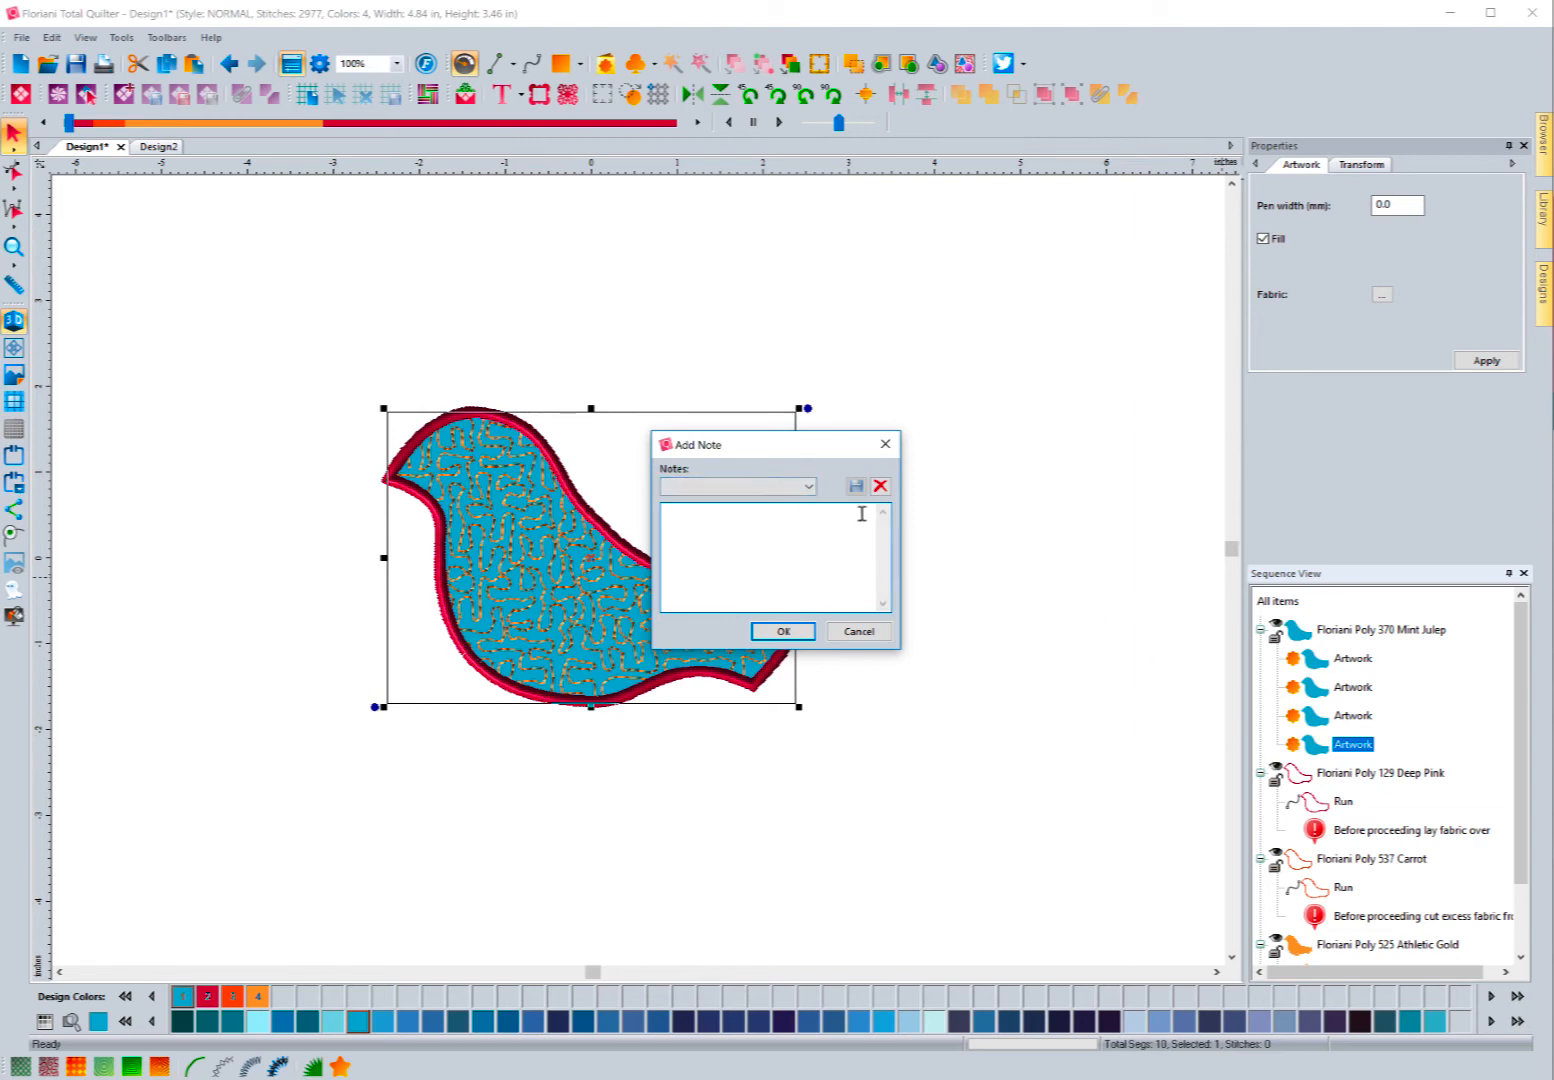
{"action": "left_click", "coordinate": [809, 486]}
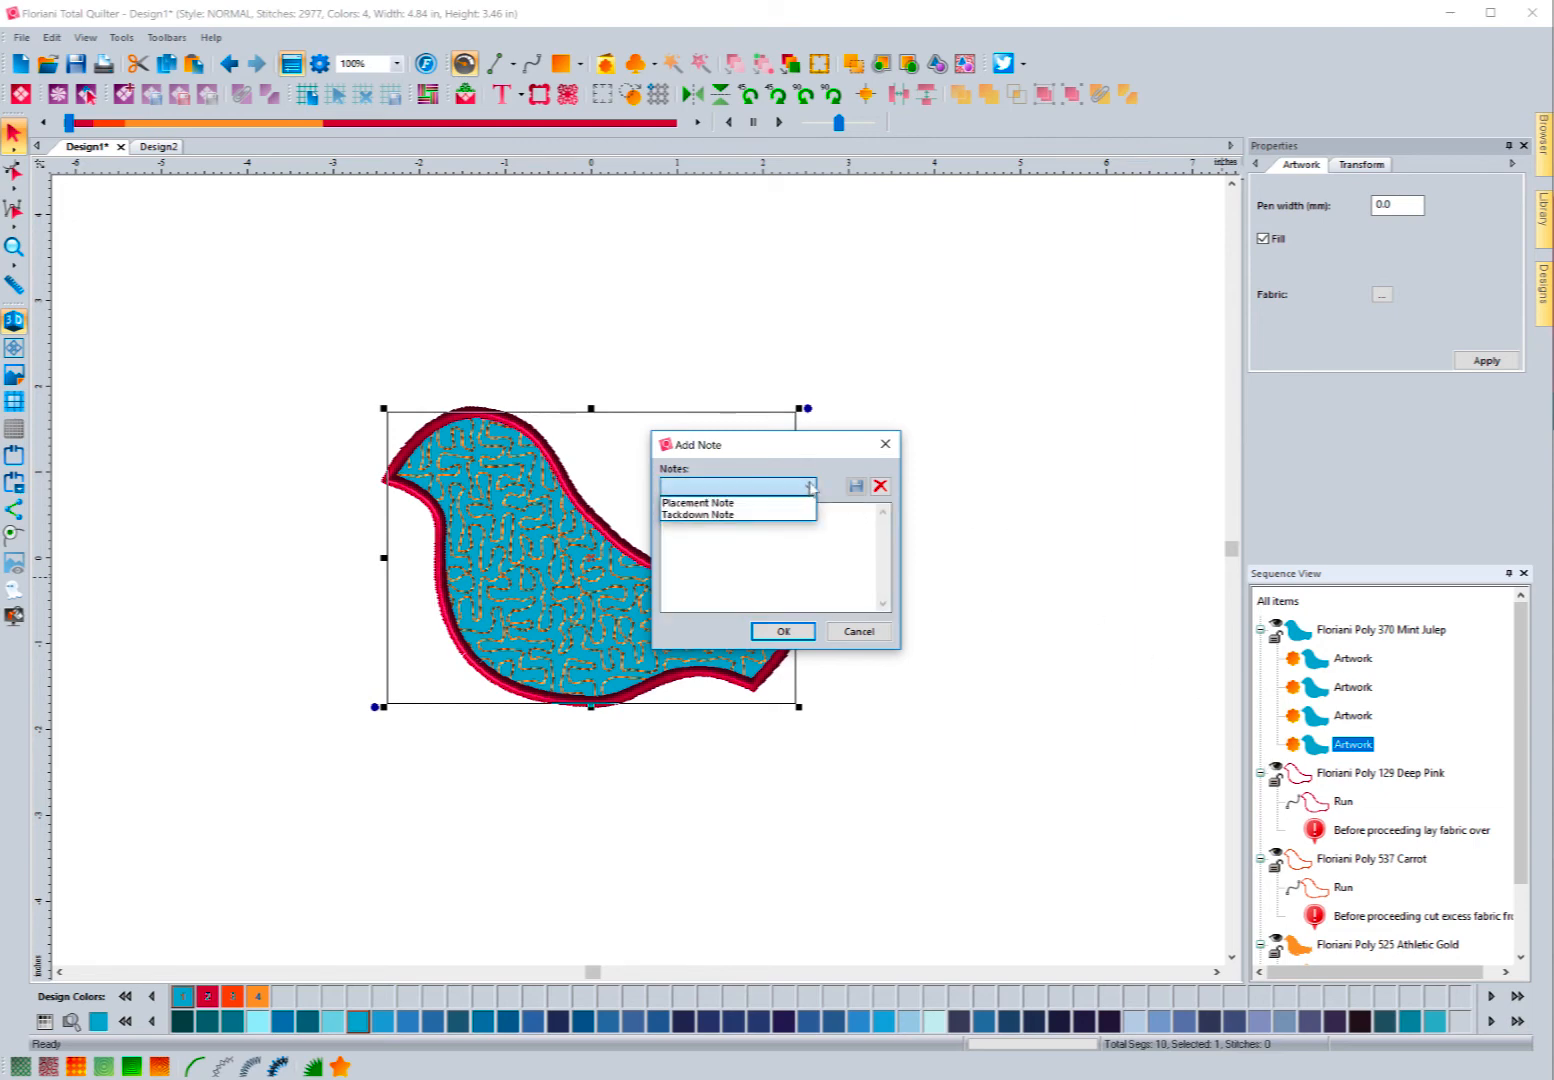
{"action": "left_click", "coordinate": [730, 503]}
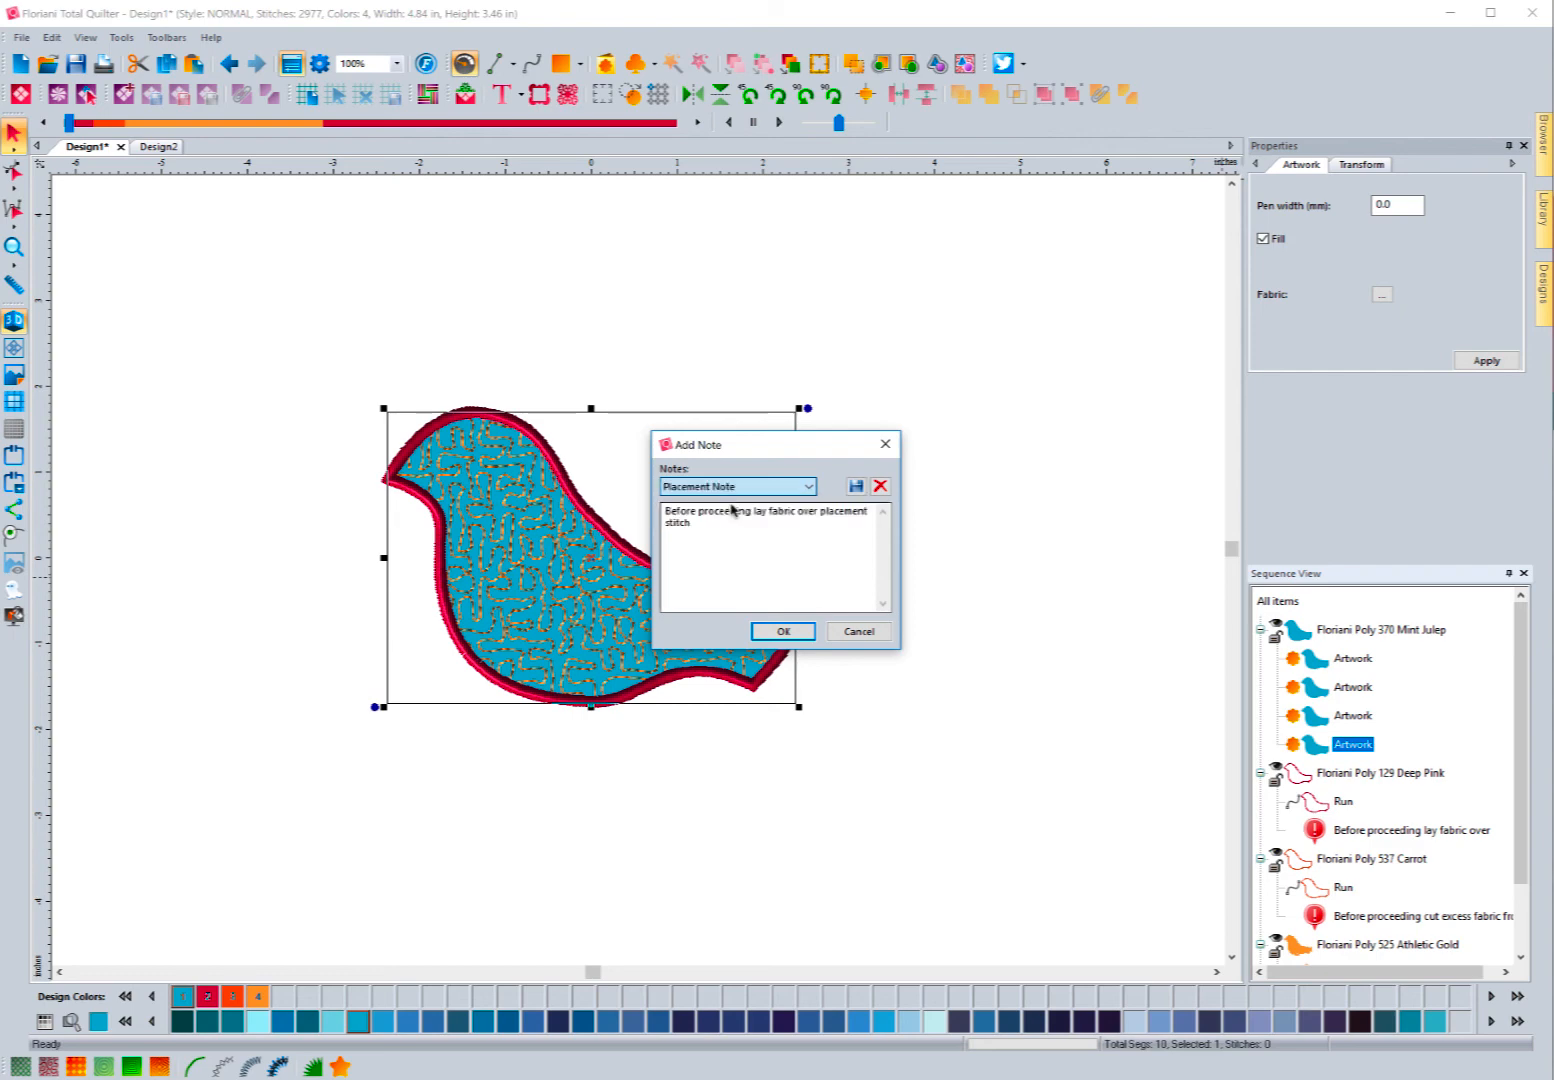
{"action": "left_click", "coordinate": [783, 632]}
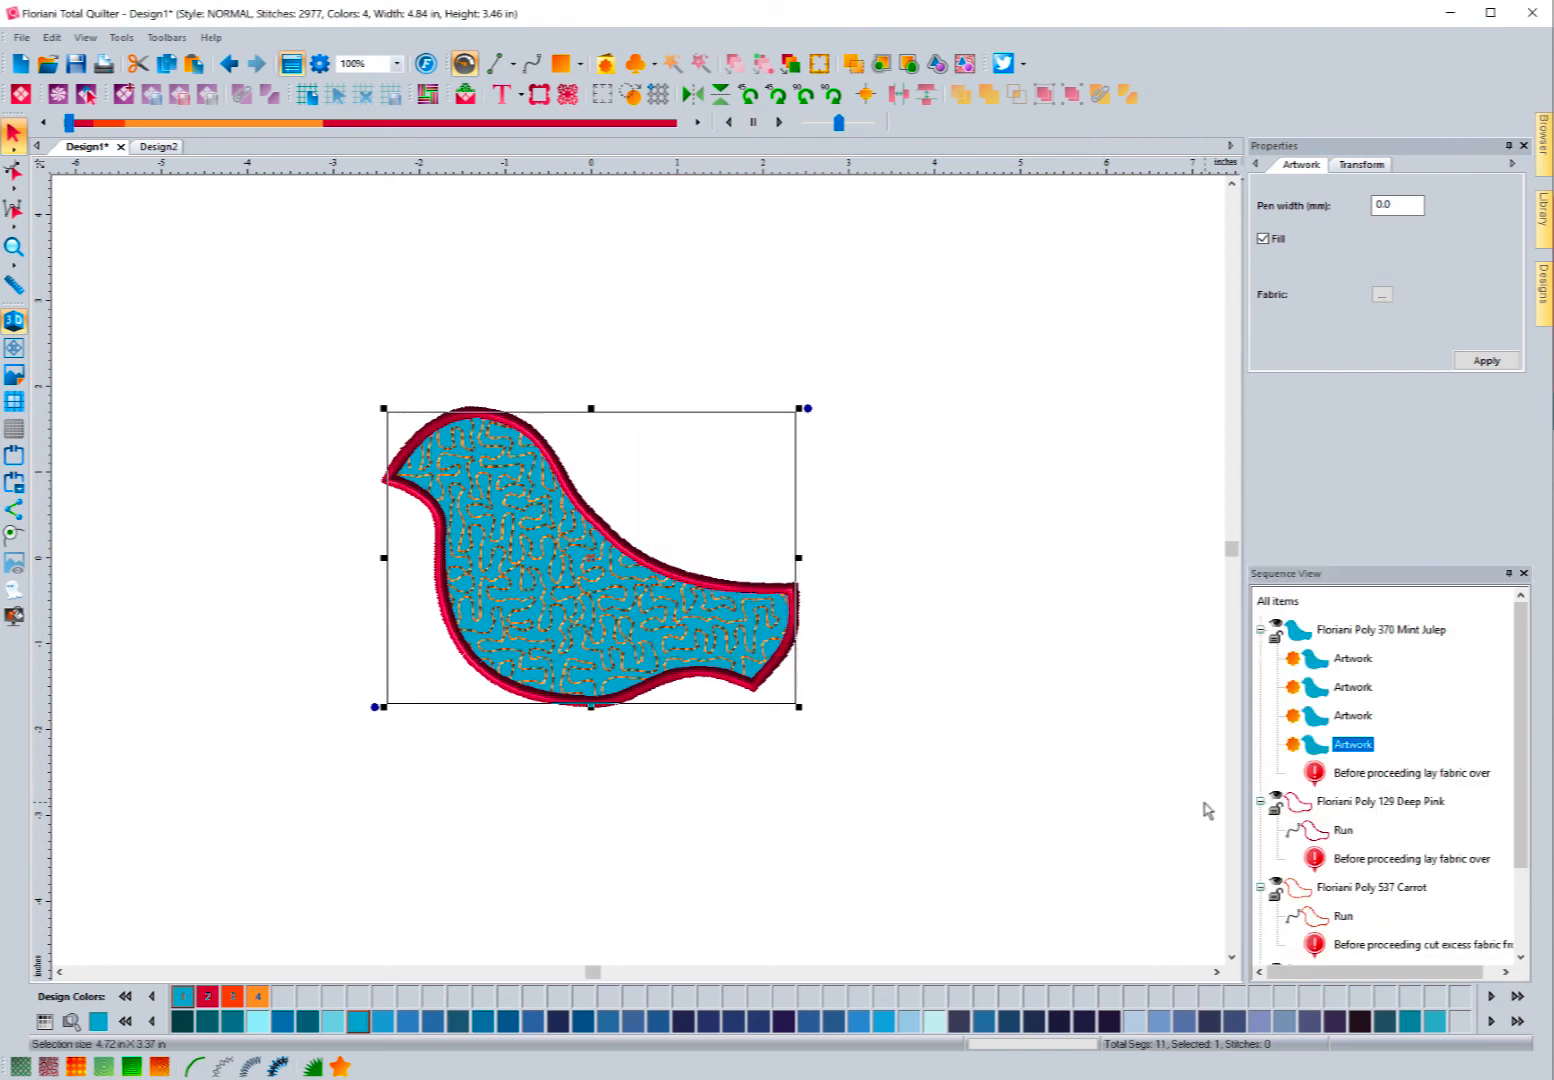
{"action": "left_click", "coordinate": [884, 733]}
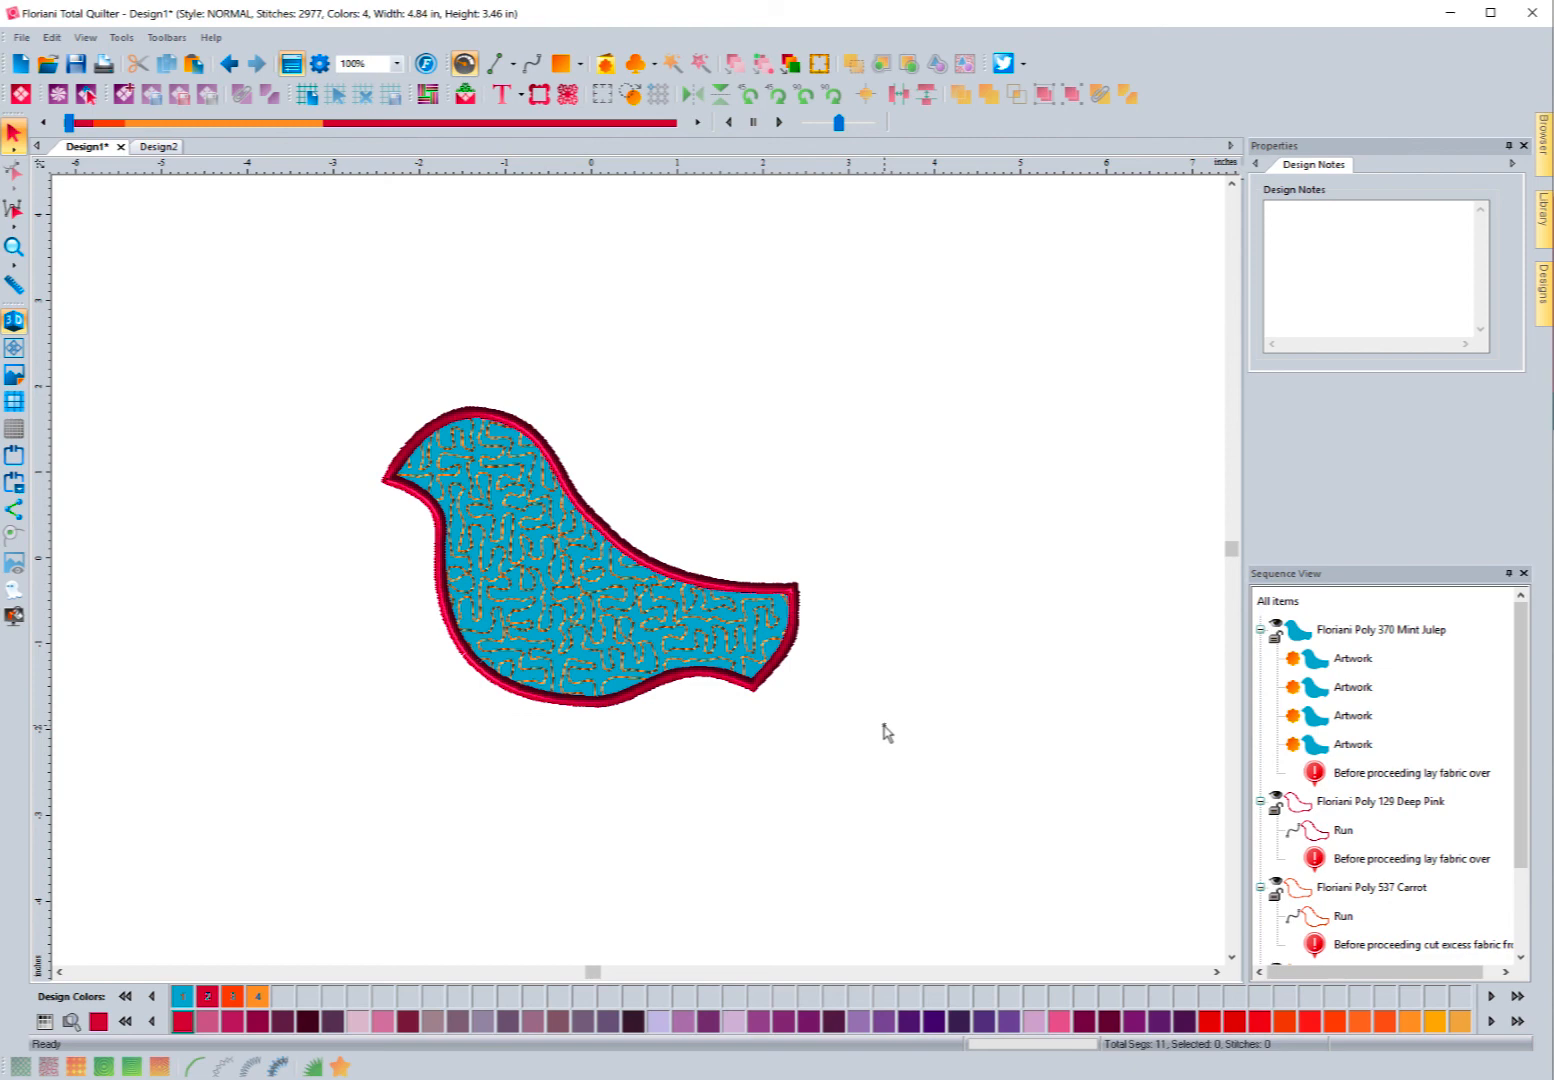